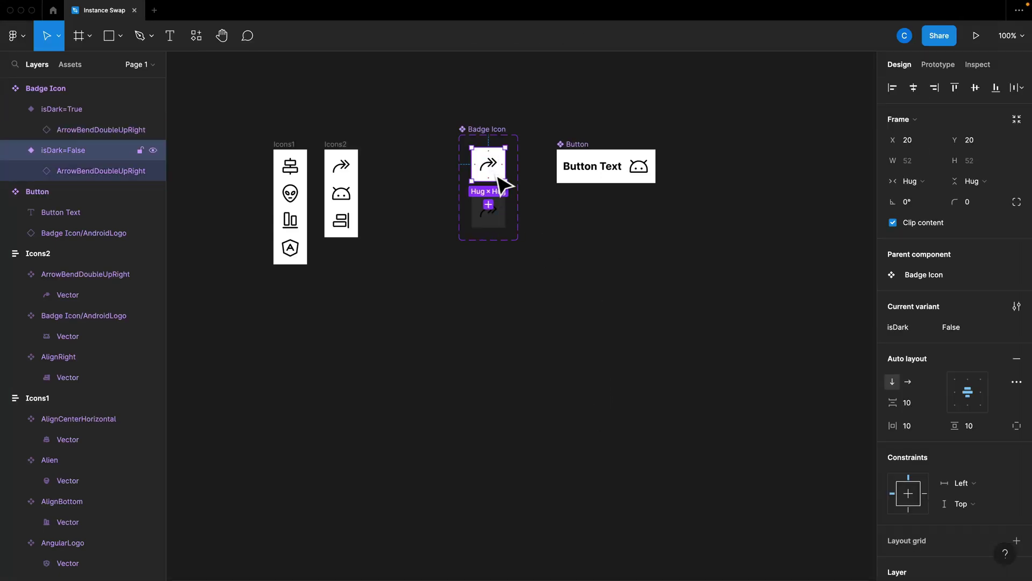
# - Place an isDark=False Badge Icon instance on the canvas and toggle isDark on and off
pyautogui.moveTo(498, 178); pyautogui.dragTo(695, 324)
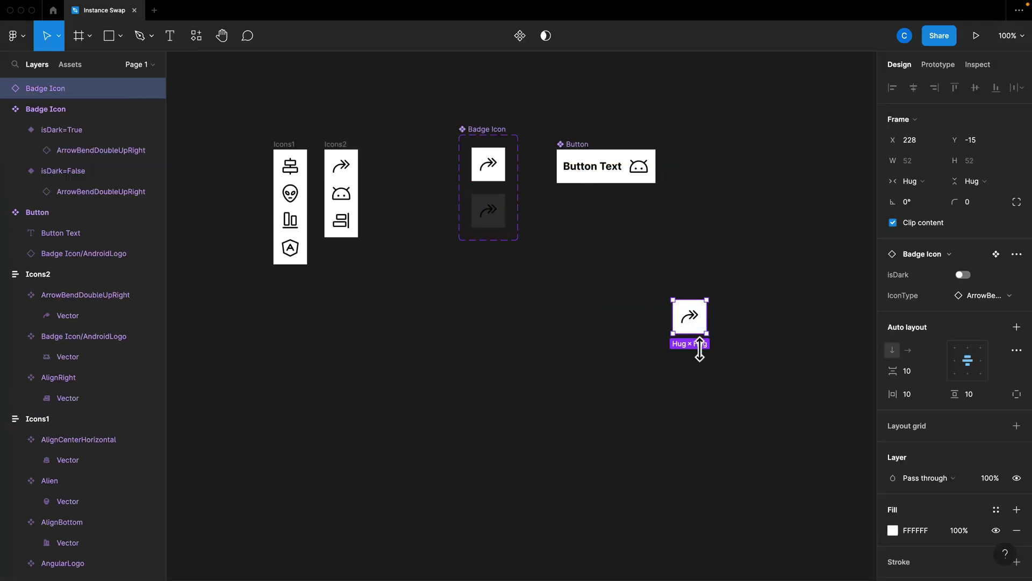
pyautogui.click(951, 184)
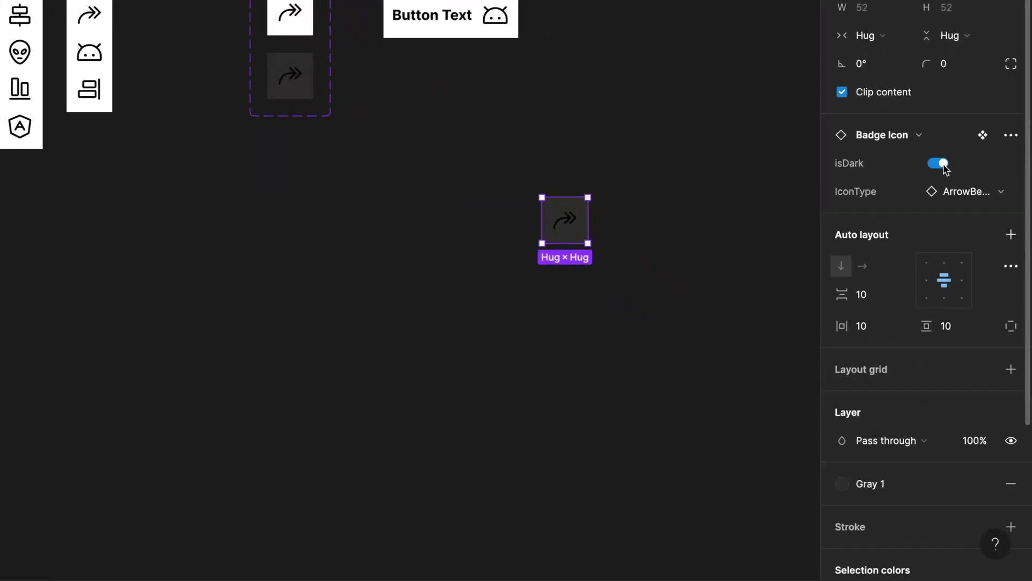
pyautogui.click(946, 182)
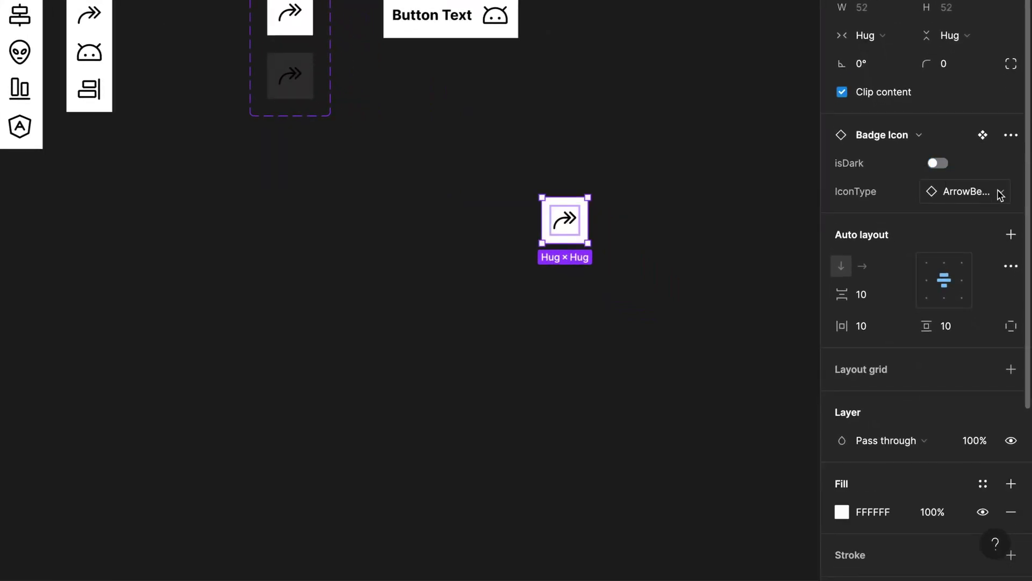
# - Swap the badge icon to AlignRight, then back to the arrow icon
pyautogui.click(1001, 194)
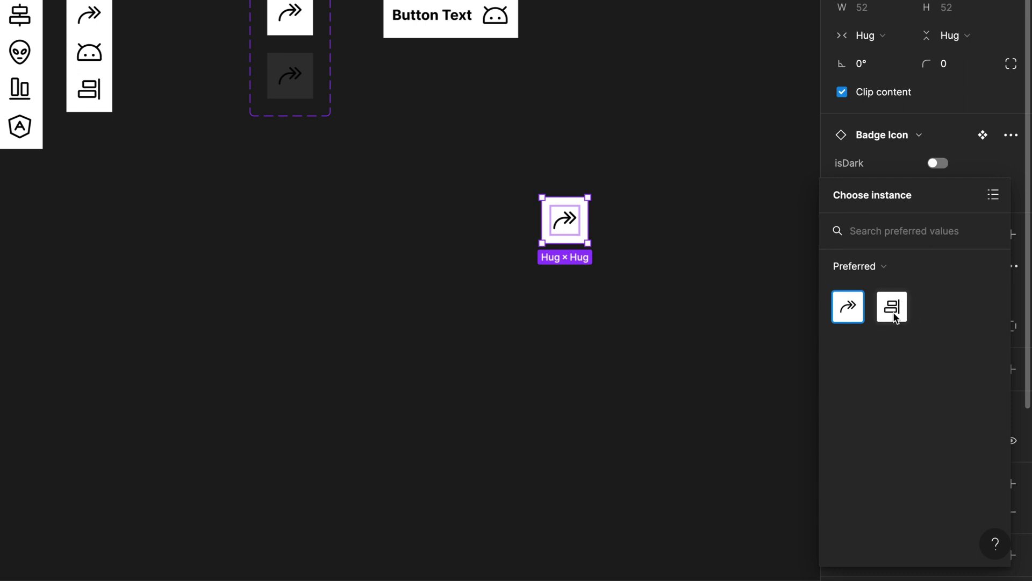
pyautogui.click(894, 317)
pyautogui.click(979, 202)
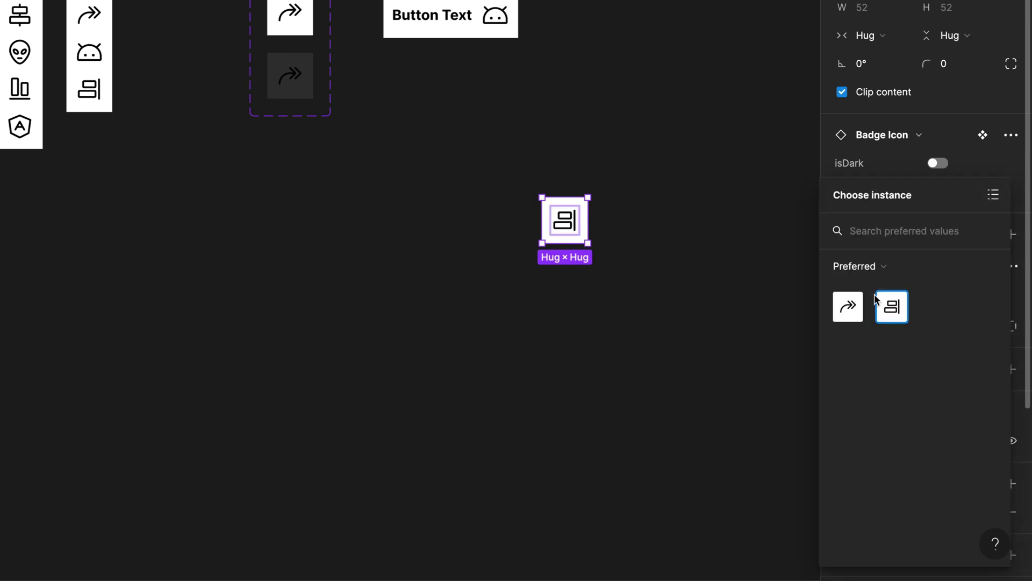
pyautogui.click(851, 305)
# - Set the instance's preferred swap choices to all local components
pyautogui.click(963, 193)
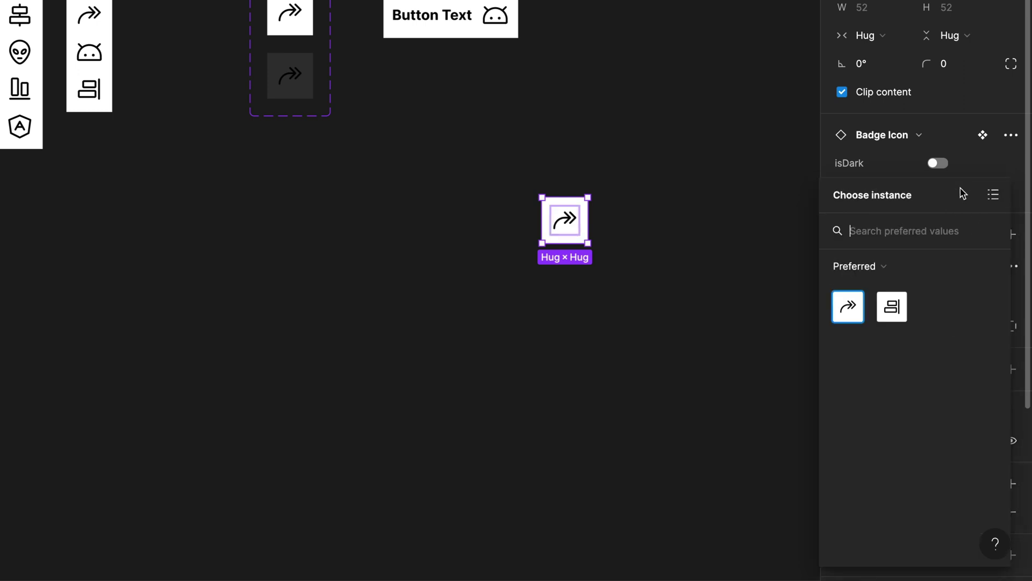
pyautogui.click(867, 268)
pyautogui.click(870, 302)
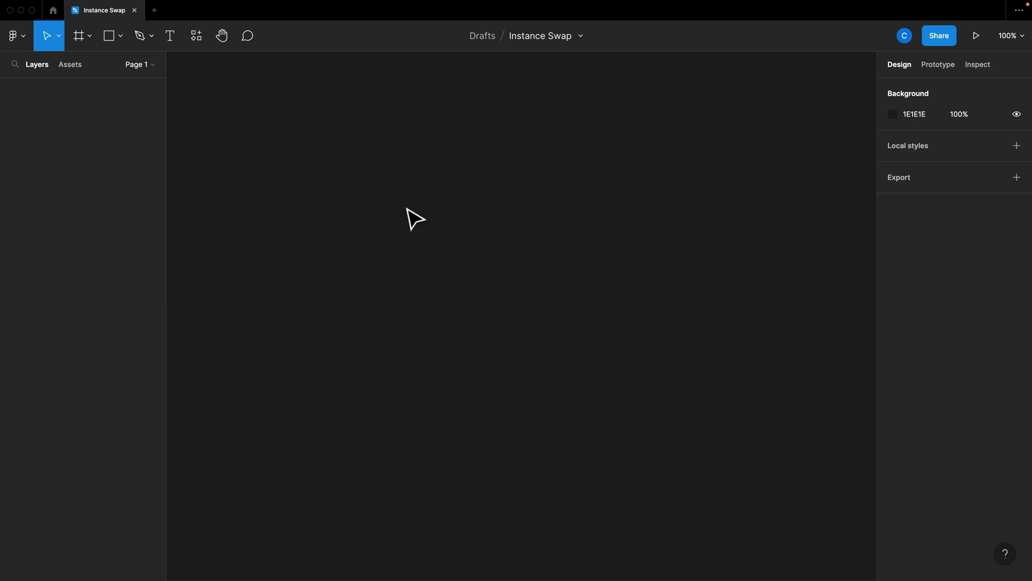
# - Run Phosphor Icons and insert AngularLogo, AlignBottom, Alien, AlignCenterHorizontal, AlignRight, AndroidLogo, ArrowBendDoubleUpRight
pyautogui.click(197, 42)
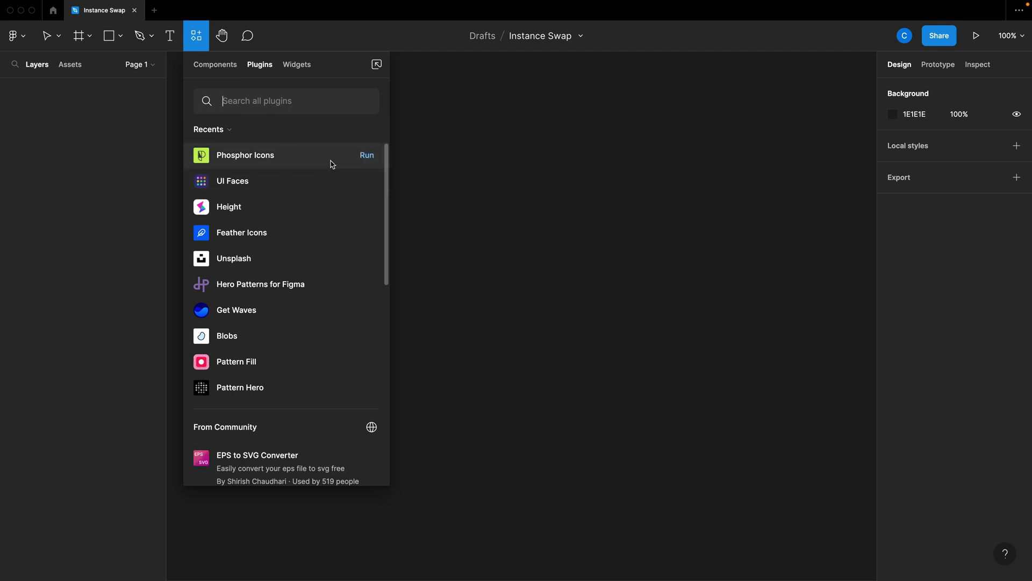
pyautogui.click(366, 156)
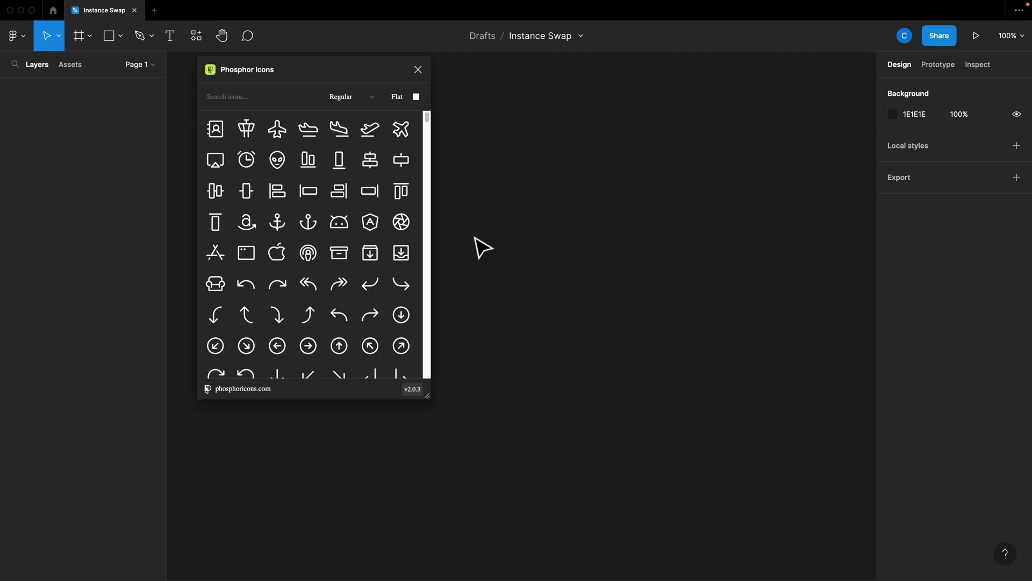
pyautogui.click(370, 221)
pyautogui.click(308, 160)
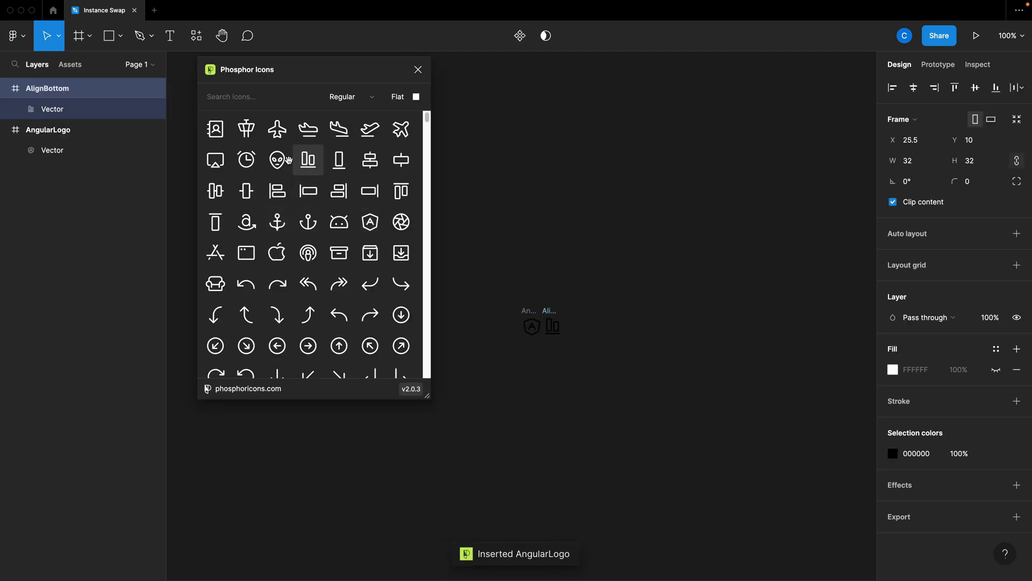
pyautogui.click(278, 159)
pyautogui.click(371, 161)
pyautogui.click(338, 190)
pyautogui.click(338, 221)
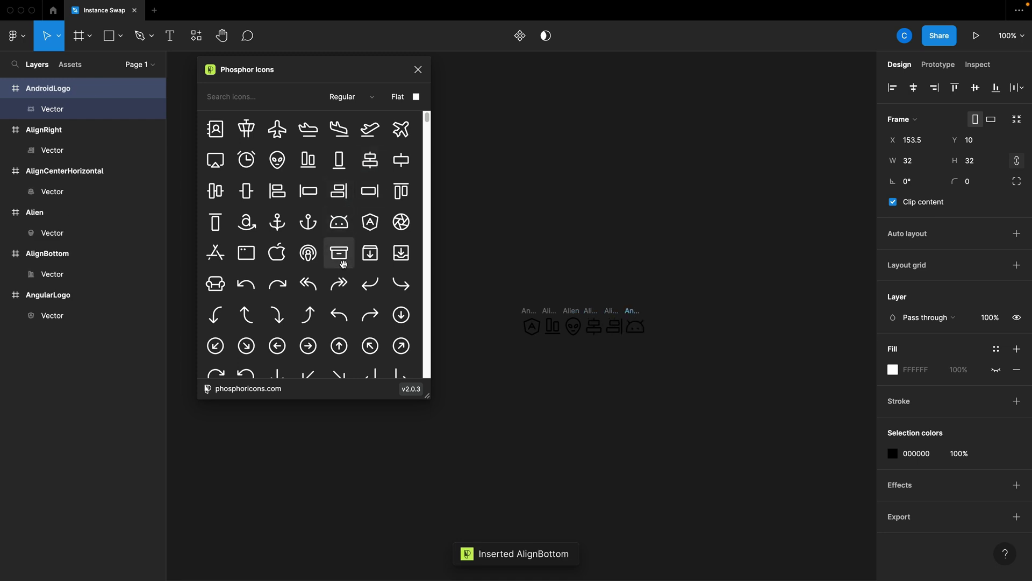
pyautogui.click(342, 286)
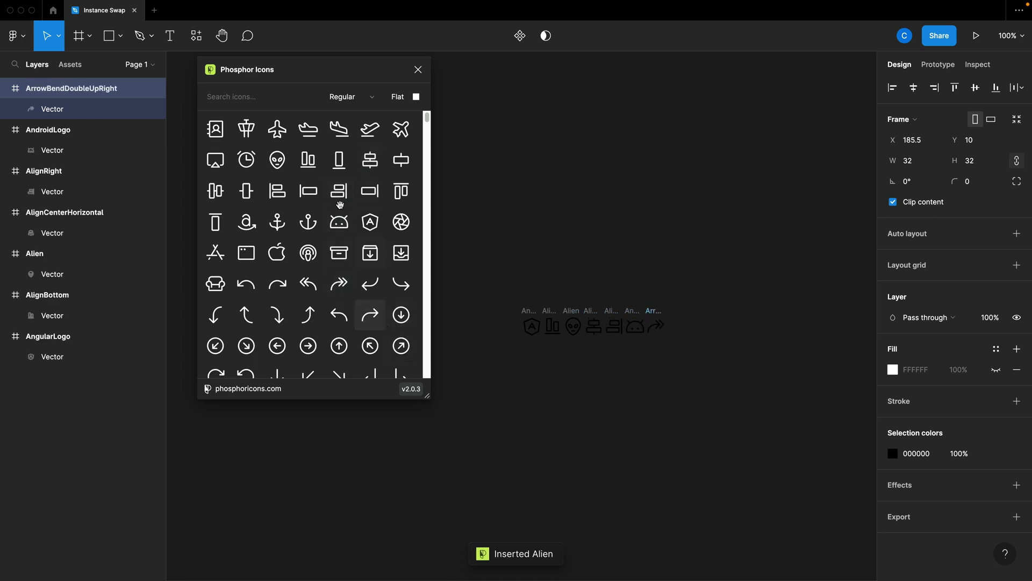
# - Close the plugin and marquee-select all seven inserted icon frames
pyautogui.click(419, 71)
pyautogui.click(410, 325)
pyautogui.moveTo(397, 253); pyautogui.dragTo(702, 370)
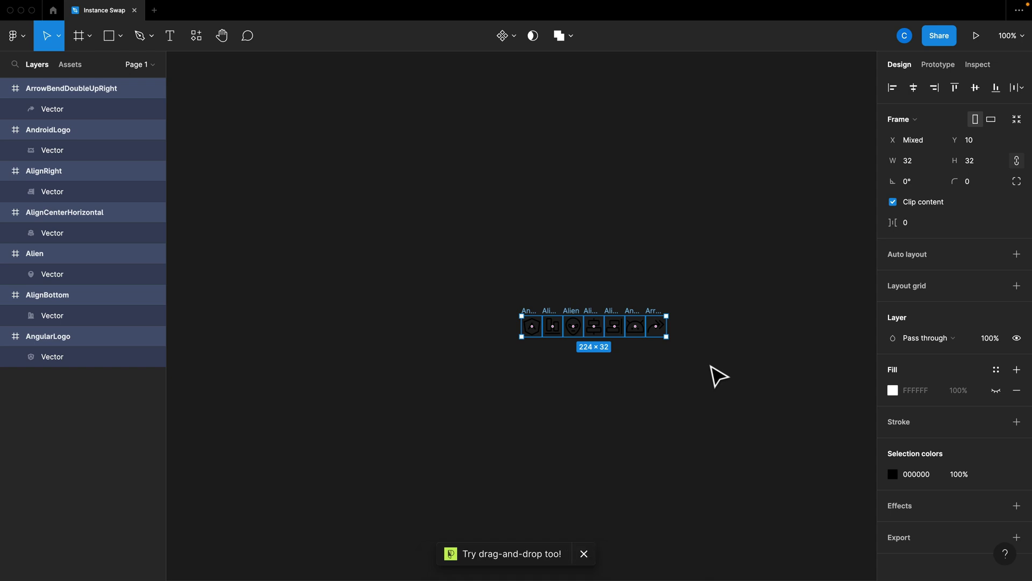
# - Use Create multiple components so each selected icon frame becomes its own component
pyautogui.click(516, 42)
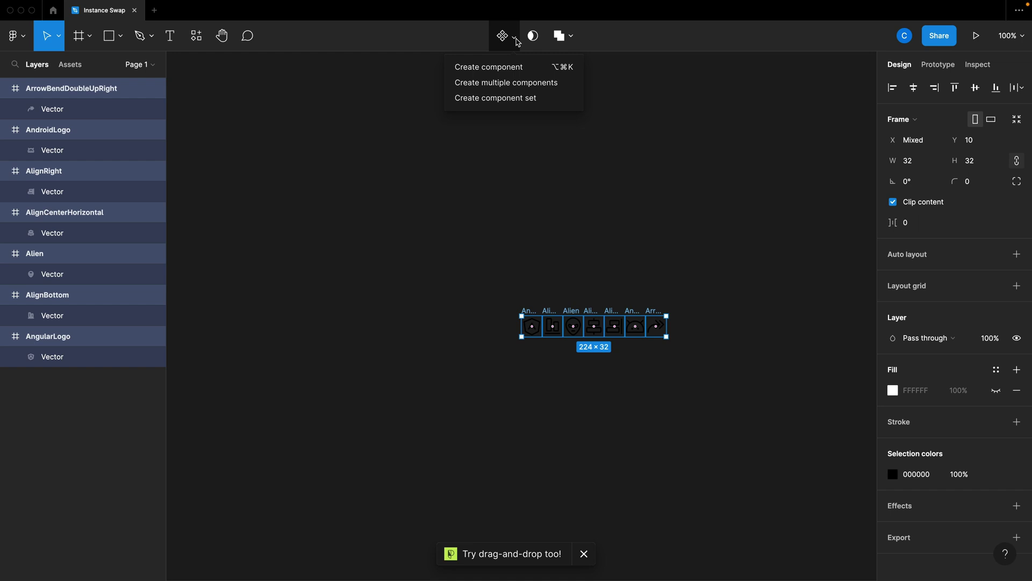
pyautogui.click(537, 87)
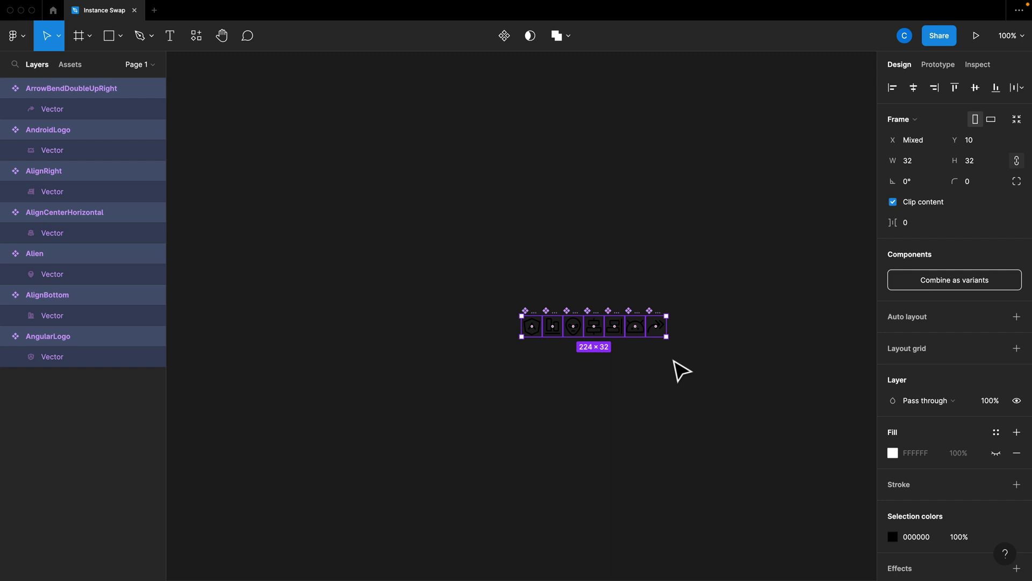
pyautogui.click(399, 256)
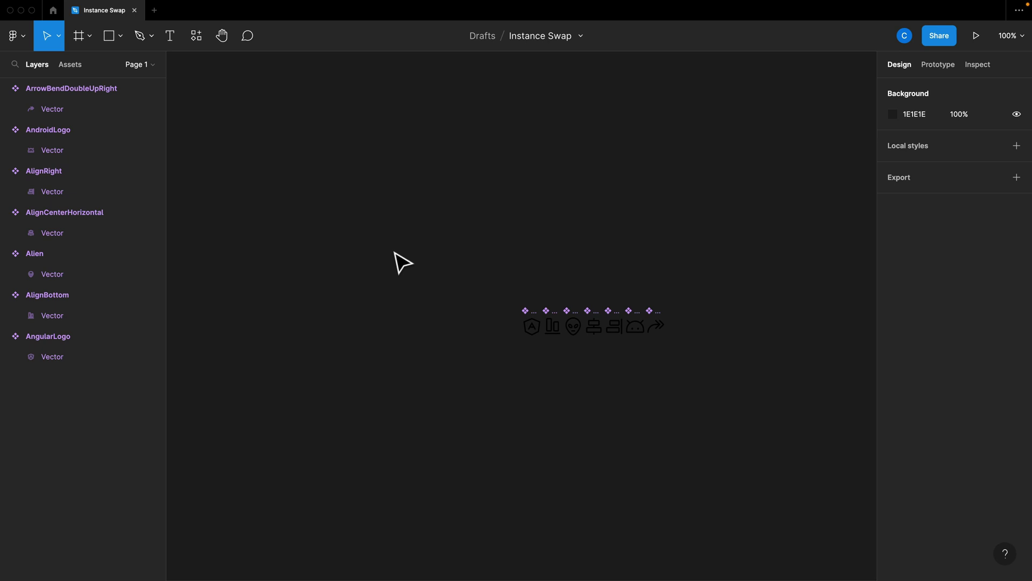
# - Draw a 100×100 auto-layout frame named Icons1
pyautogui.press('f')
pyautogui.click(306, 181)
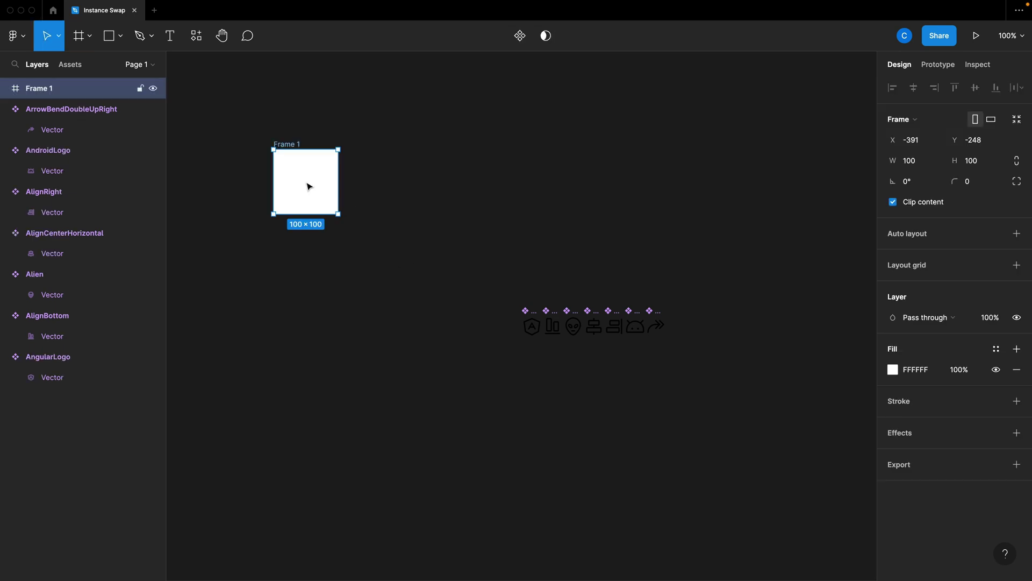
pyautogui.hotkey('shift', 'a')
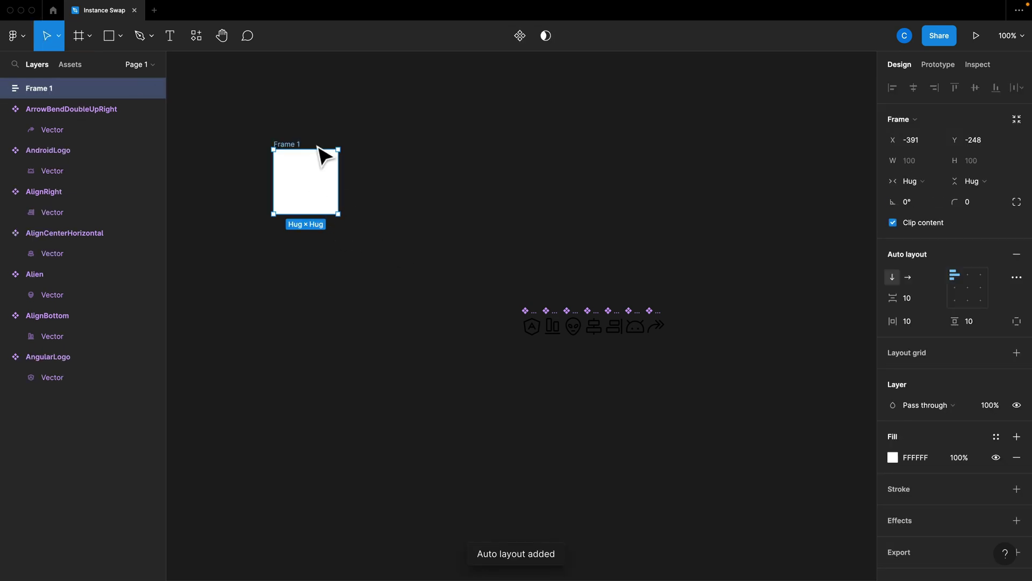
pyautogui.doubleClick(293, 144)
pyautogui.write('Icons1')
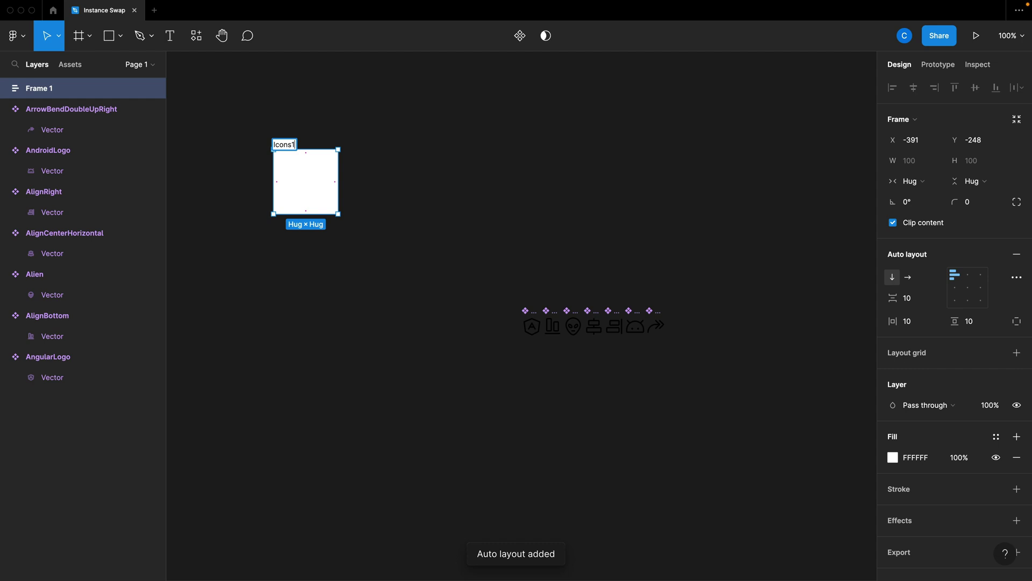
pyautogui.press('Return')
pyautogui.press('Escape')
# - Duplicate Icons1 to its right and rename the copy Icons2
pyautogui.moveTo(331, 191); pyautogui.dragTo(454, 191)
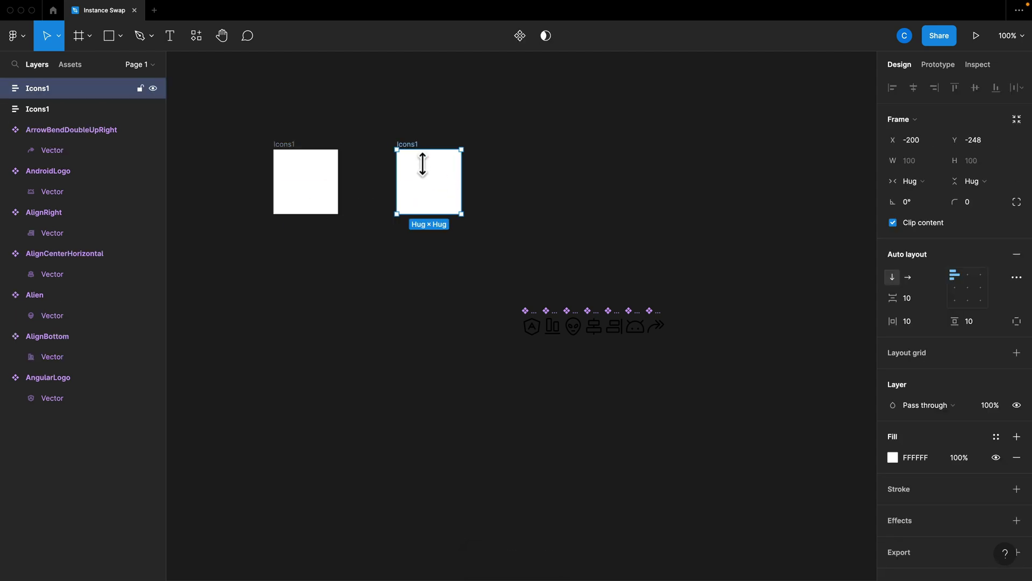
pyautogui.doubleClick(408, 143)
pyautogui.write('Icons2')
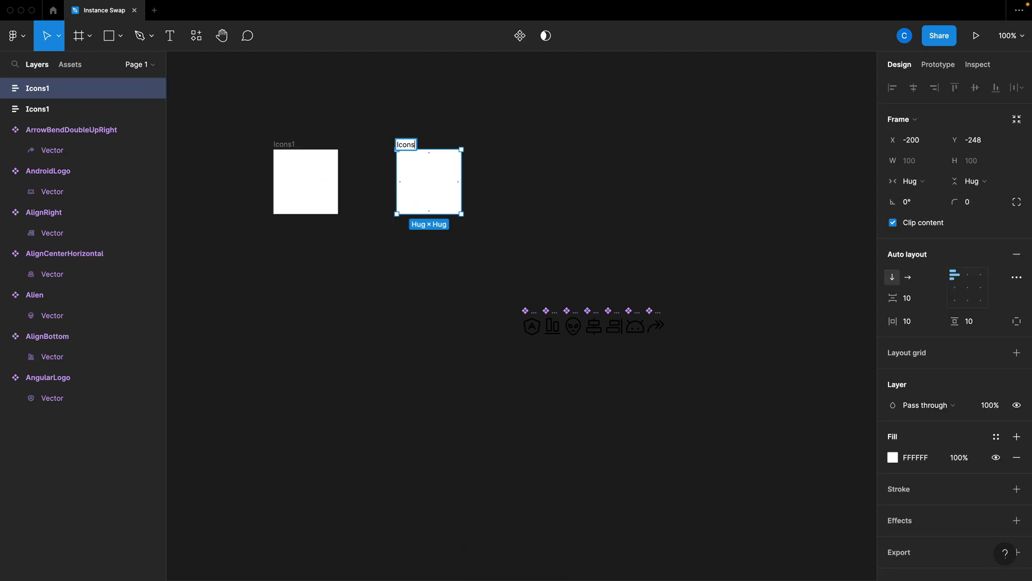
pyautogui.press('Return')
pyautogui.press('Escape')
# - Move four icons into Icons1 and three into Icons2, positioned beside Icons1
pyautogui.moveTo(498, 310); pyautogui.dragTo(329, 199)
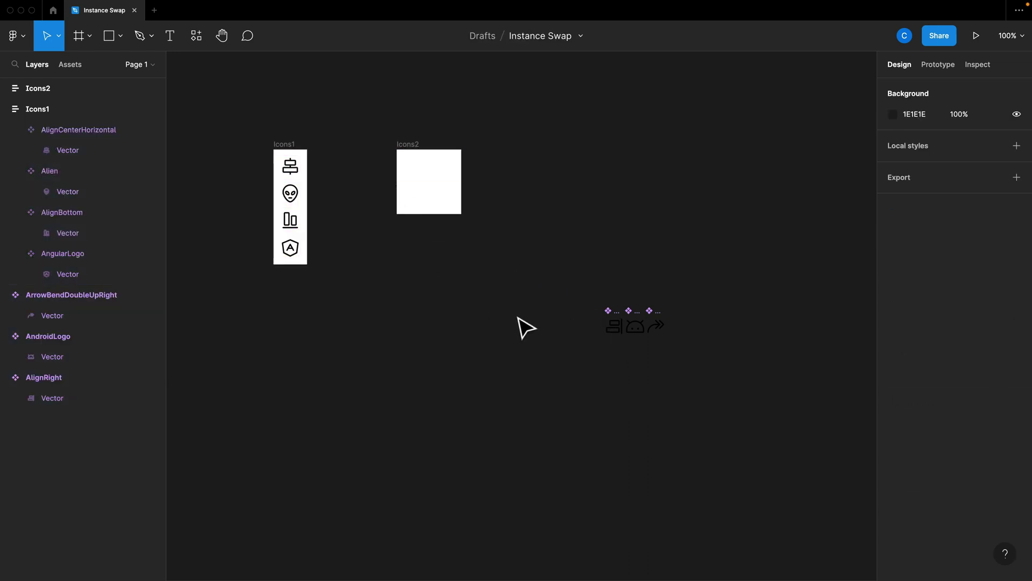
pyautogui.moveTo(519, 295); pyautogui.dragTo(438, 184)
pyautogui.click(437, 184)
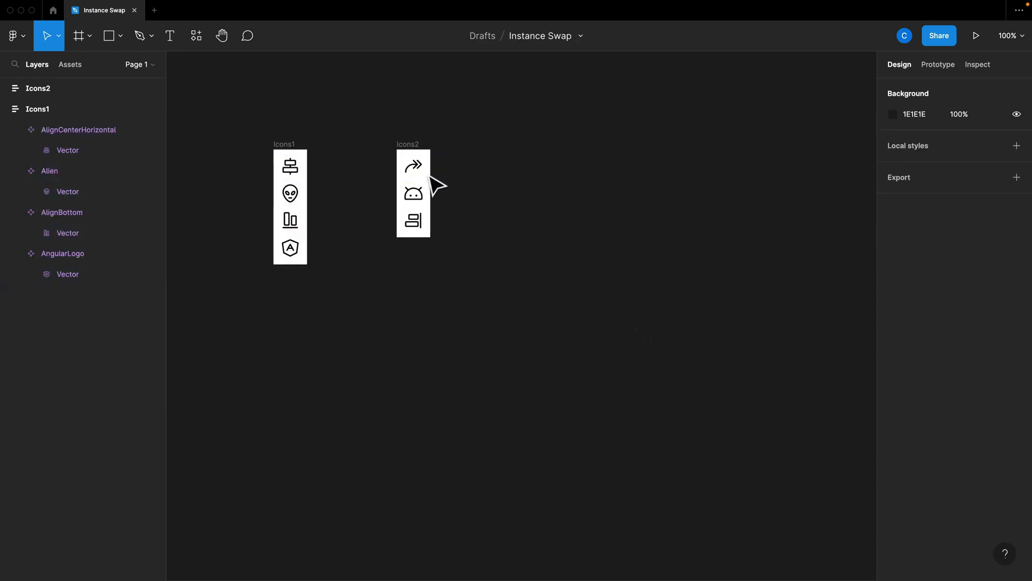
pyautogui.click(419, 164)
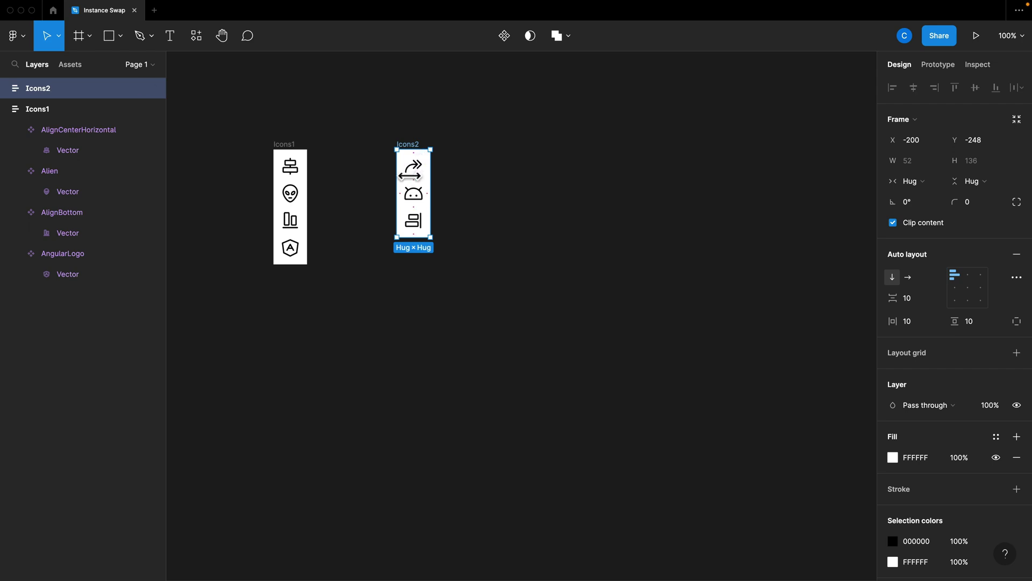
pyautogui.moveTo(407, 181); pyautogui.dragTo(336, 210)
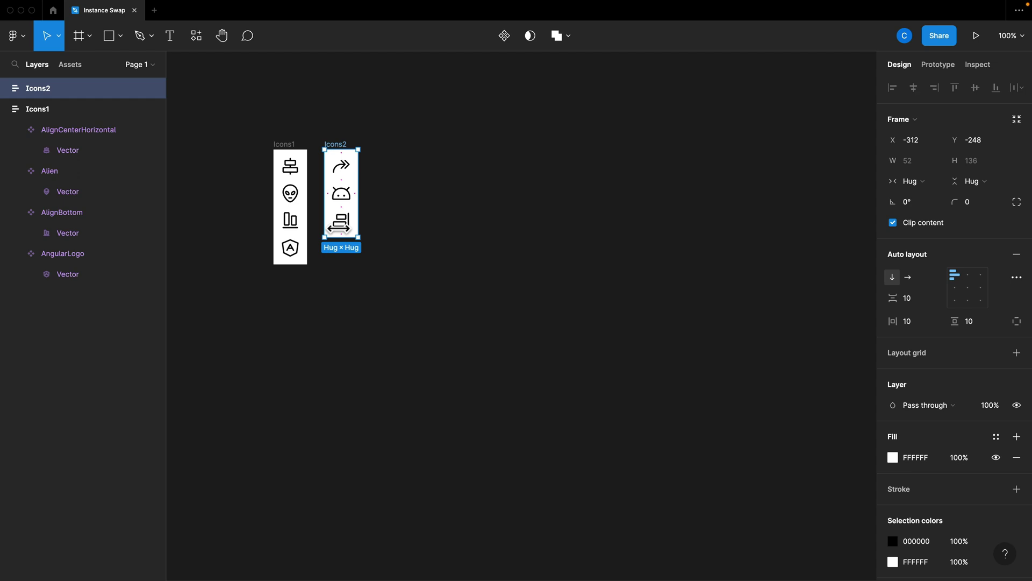
pyautogui.click(534, 277)
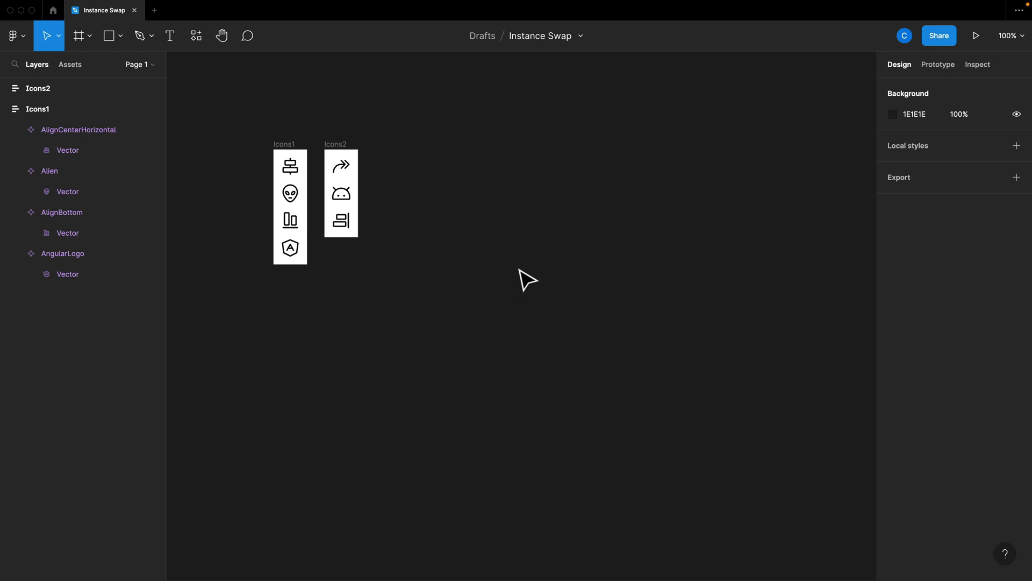
# - Create a 100×100 frame named Badge Icon, make it a component, and add auto layout
pyautogui.press('f')
pyautogui.click(515, 196)
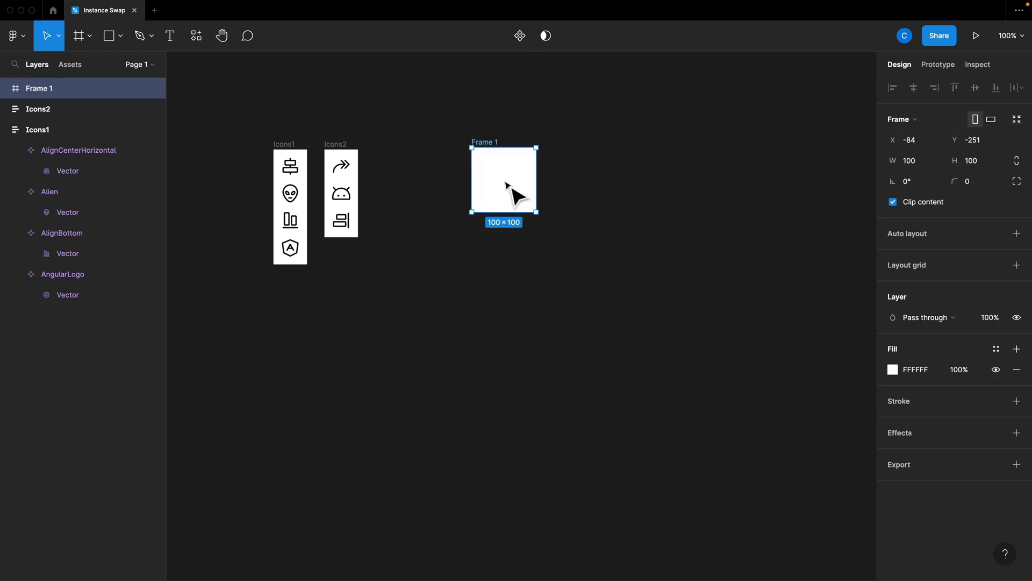
pyautogui.doubleClick(482, 143)
pyautogui.write('Badge Icon')
pyautogui.press('Return')
pyautogui.click(520, 35)
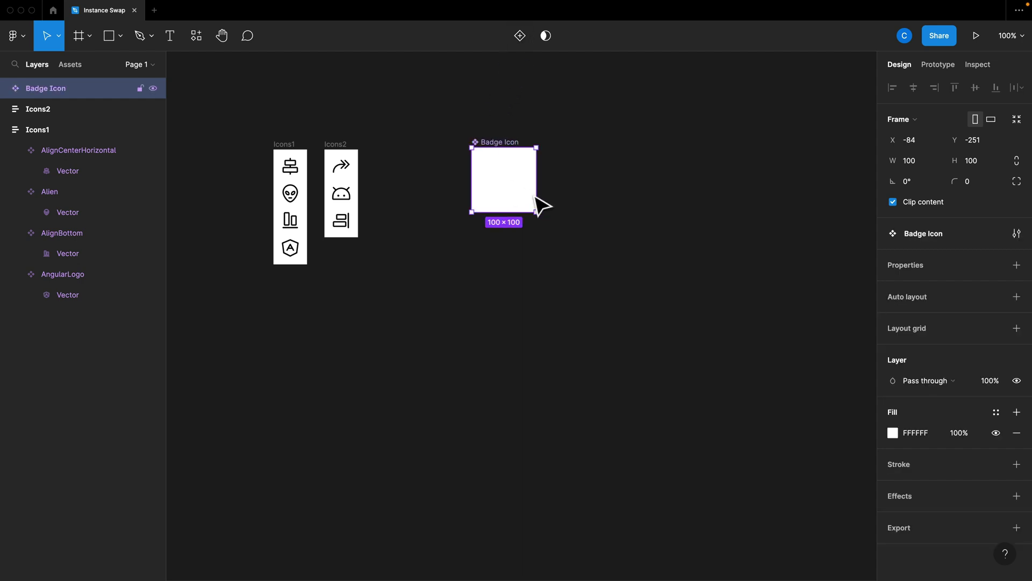
pyautogui.hotkey('shift', 'a')
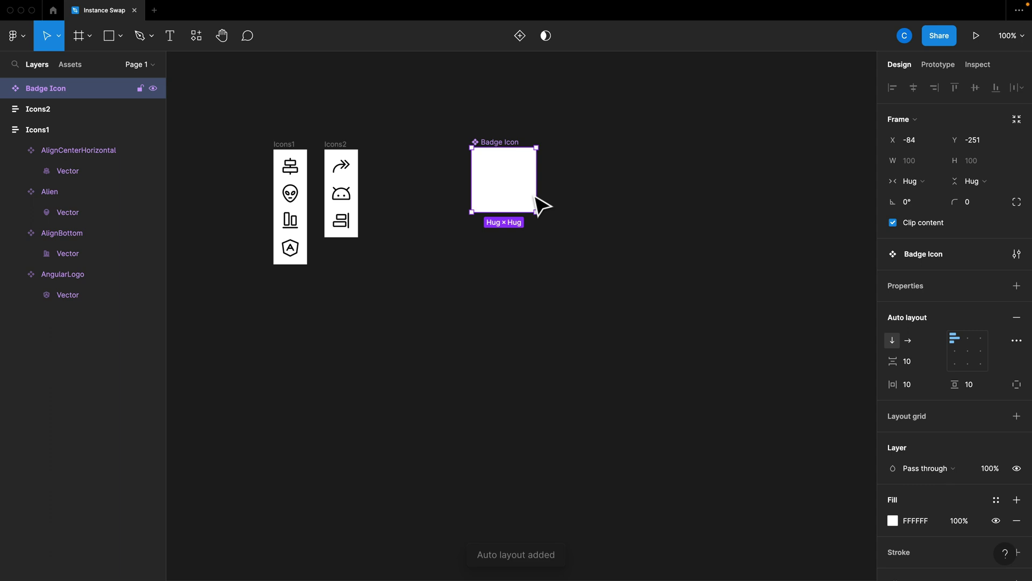
# - Add a 100×100 auto-layout Button component beside Badge Icon, level with it
pyautogui.press('f')
pyautogui.click(611, 173)
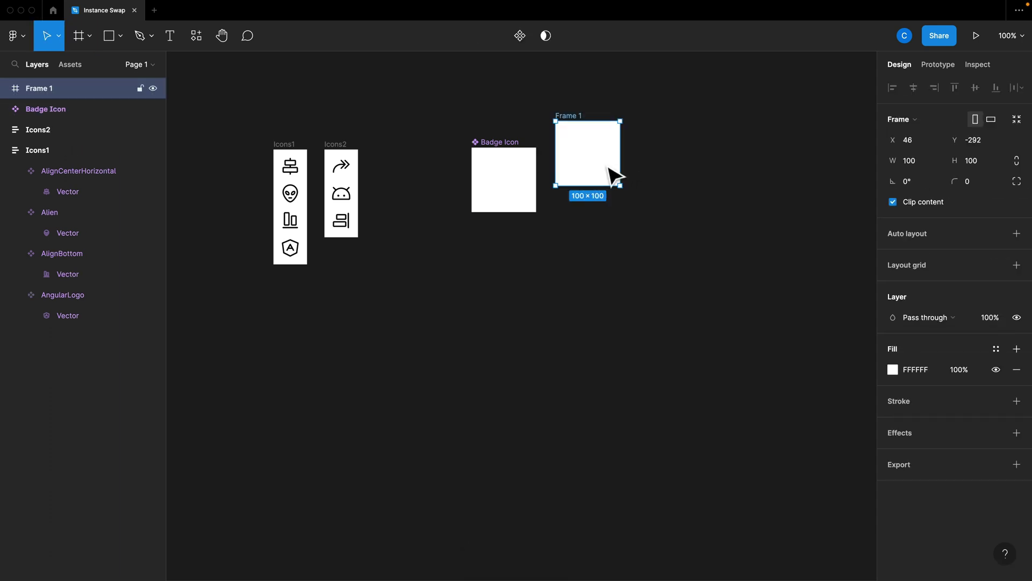
pyautogui.doubleClick(565, 115)
pyautogui.write('Bu')
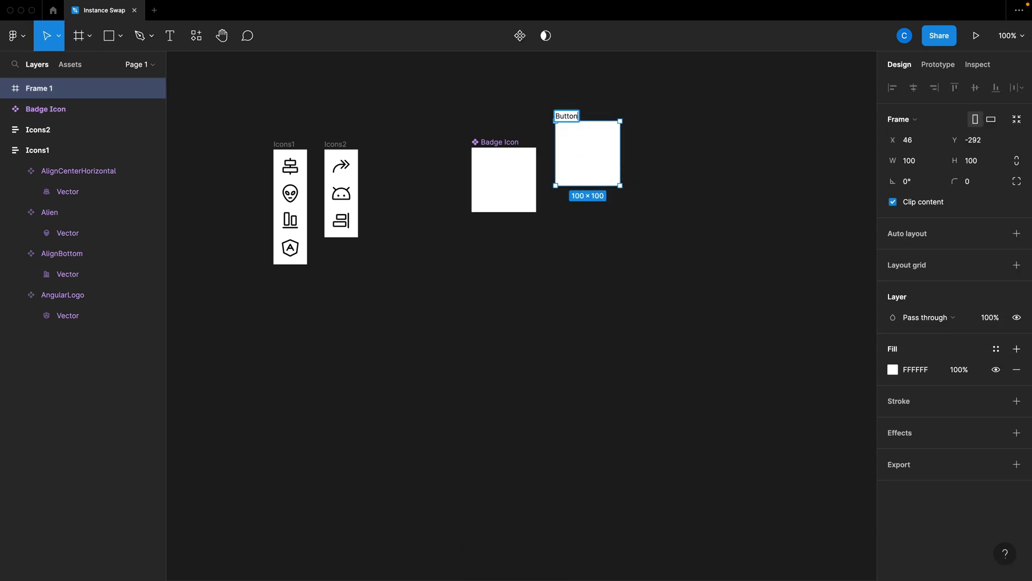
pyautogui.write('tton')
pyautogui.press('Return')
pyautogui.hotkey('shift', 'a')
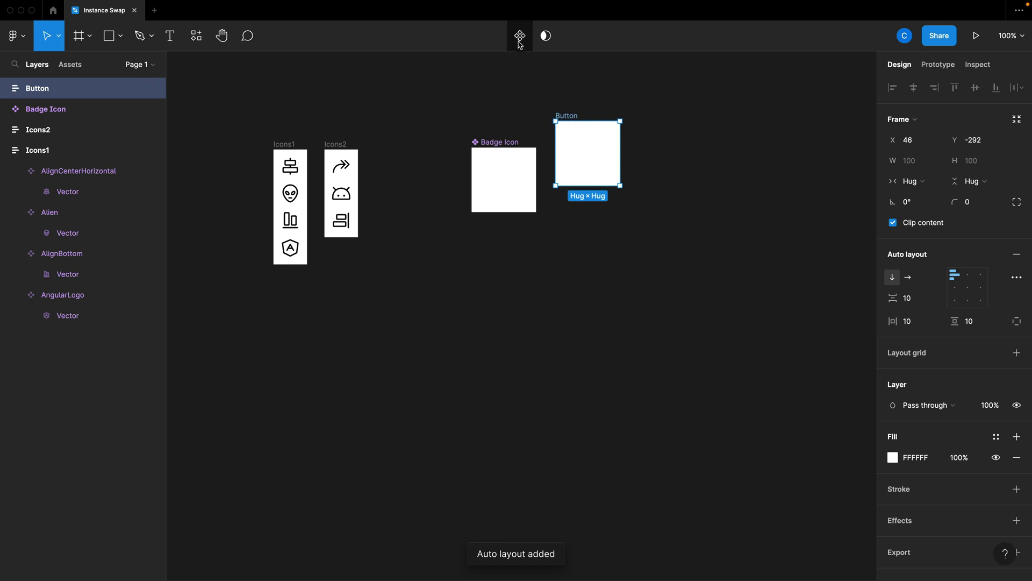
pyautogui.click(520, 35)
pyautogui.moveTo(595, 138); pyautogui.dragTo(600, 182)
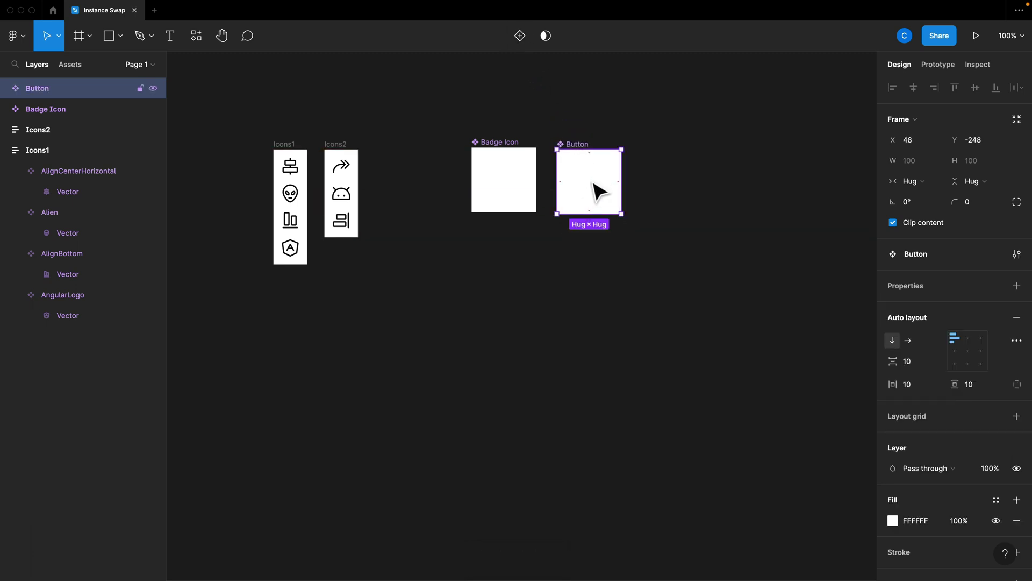
# - Add a text layer reading 'Button Text' inside the Button component
pyautogui.press('t')
pyautogui.click(605, 192)
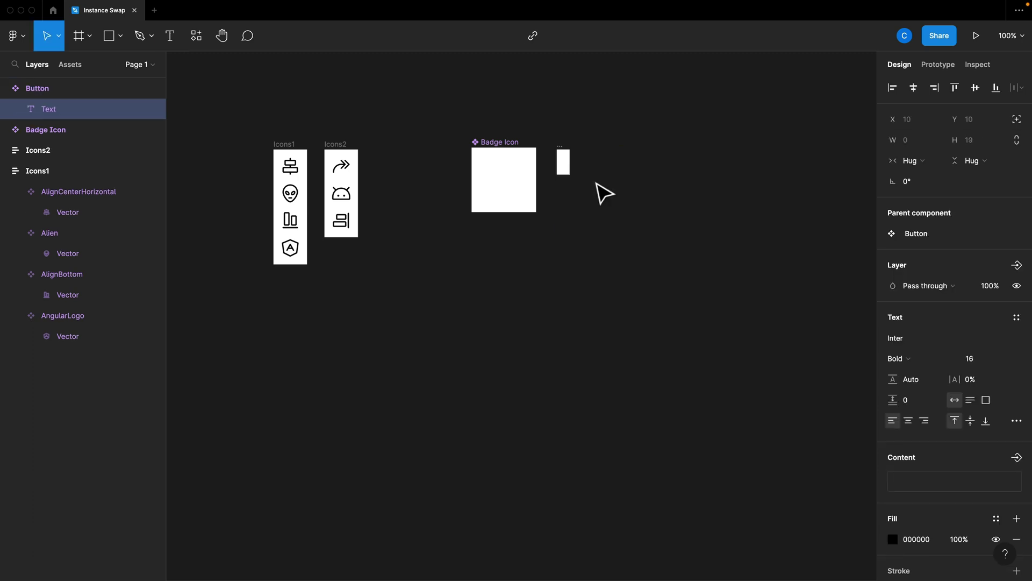
pyautogui.write('Button')
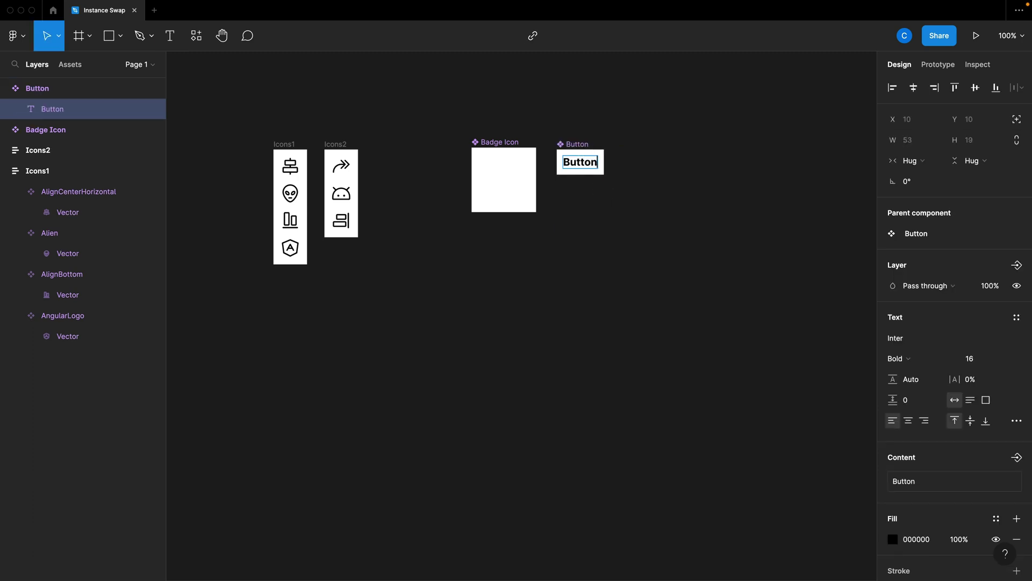
pyautogui.write(' Text')
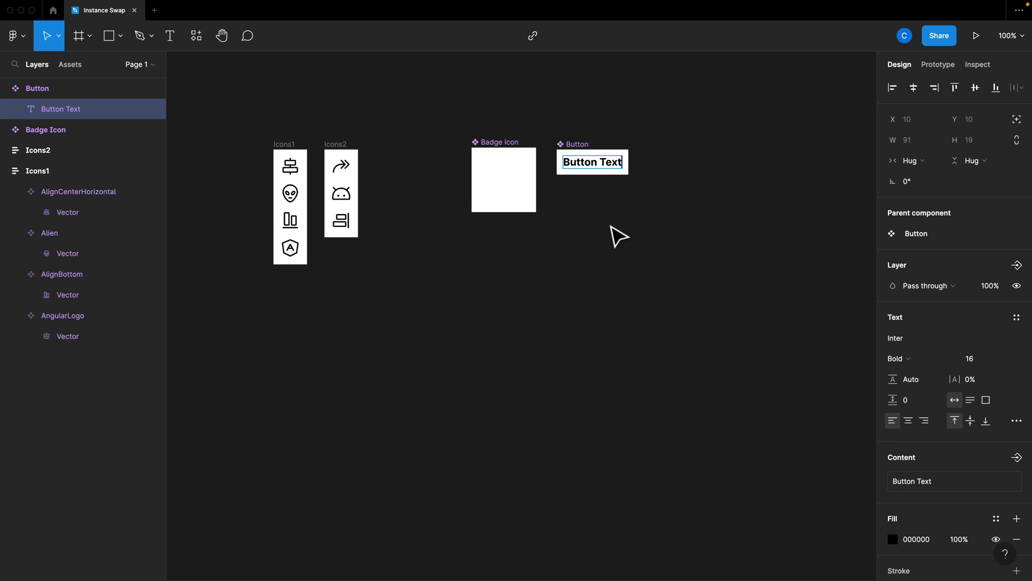
pyautogui.press('Escape')
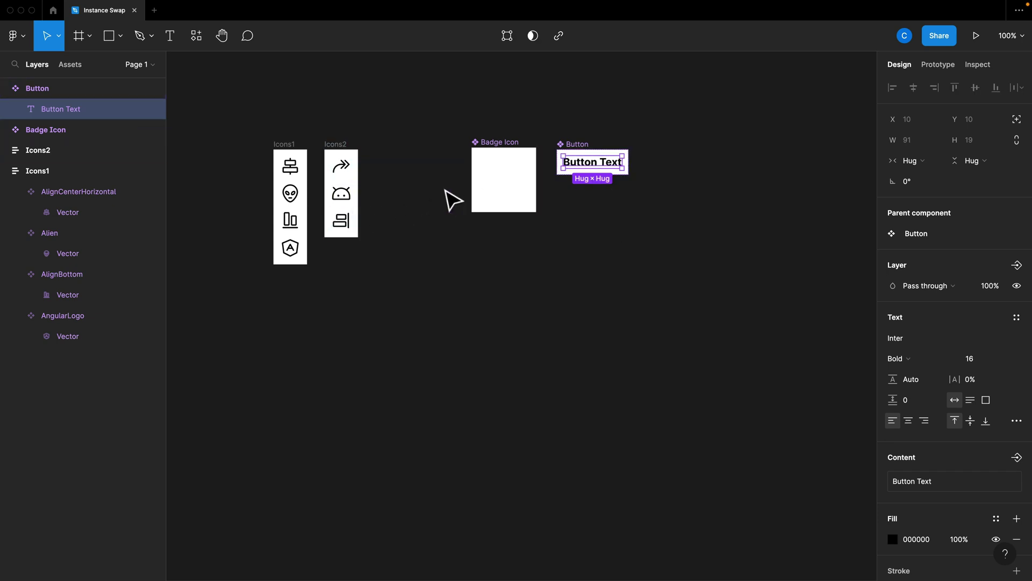
pyautogui.click(521, 195)
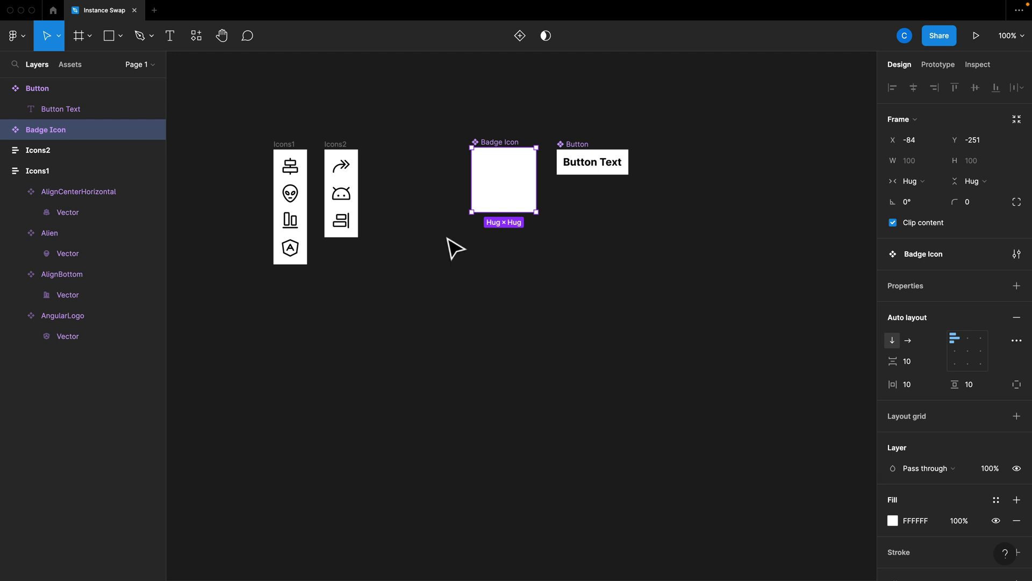
# - Copy the ArrowBendDoubleUpRight icon from Icons2 into the Badge Icon frame
pyautogui.click(397, 199)
pyautogui.click(343, 168)
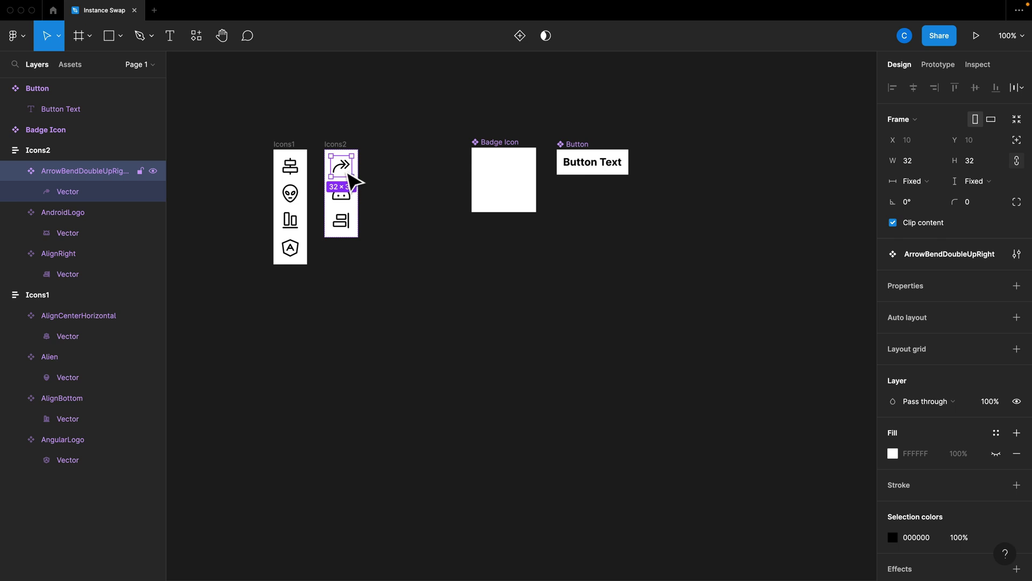
pyautogui.moveTo(355, 180); pyautogui.dragTo(517, 188)
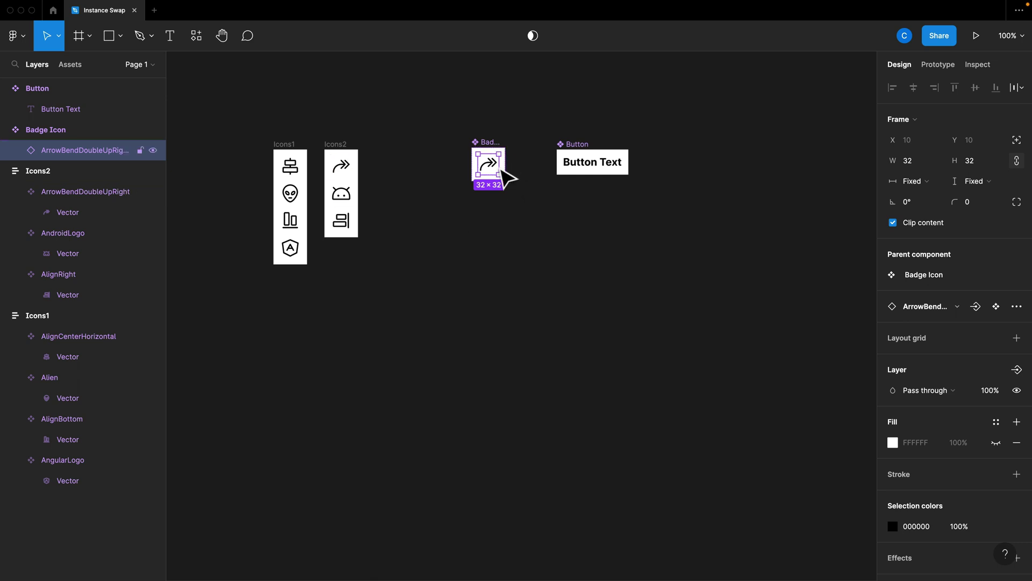
pyautogui.click(521, 186)
# - Place AndroidLogo in Button and set Button's auto layout to horizontal, centre-aligned
pyautogui.moveTo(350, 199); pyautogui.dragTo(594, 153)
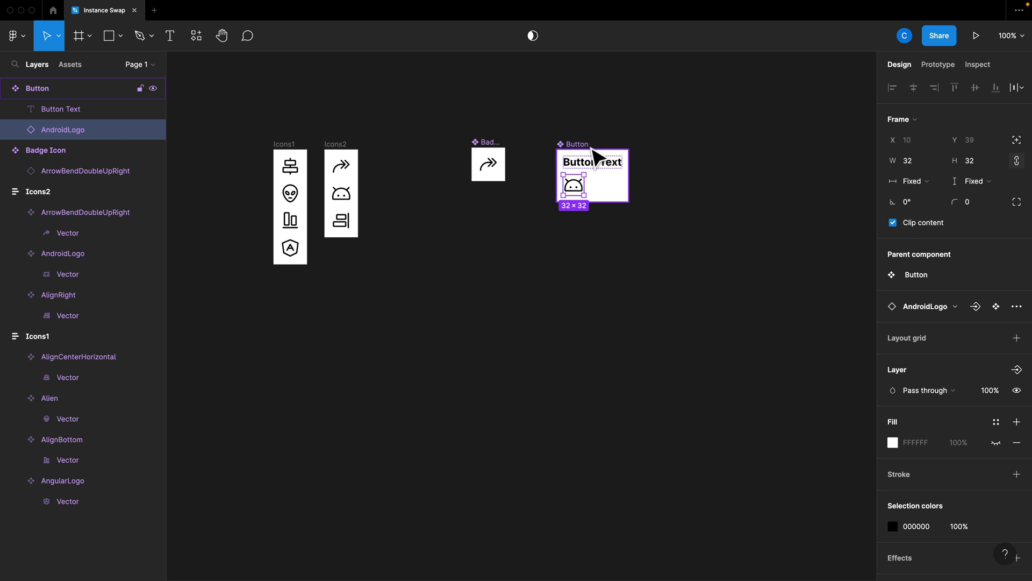
pyautogui.press('Escape')
pyautogui.click(914, 340)
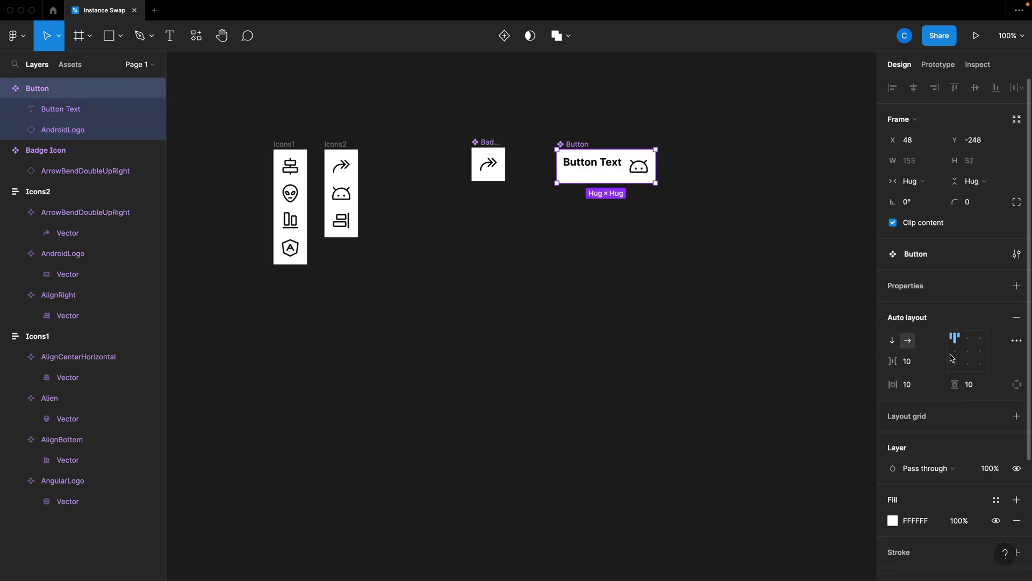
pyautogui.click(968, 350)
# - Centre-align the arrow icon within Badge Icon
pyautogui.click(493, 175)
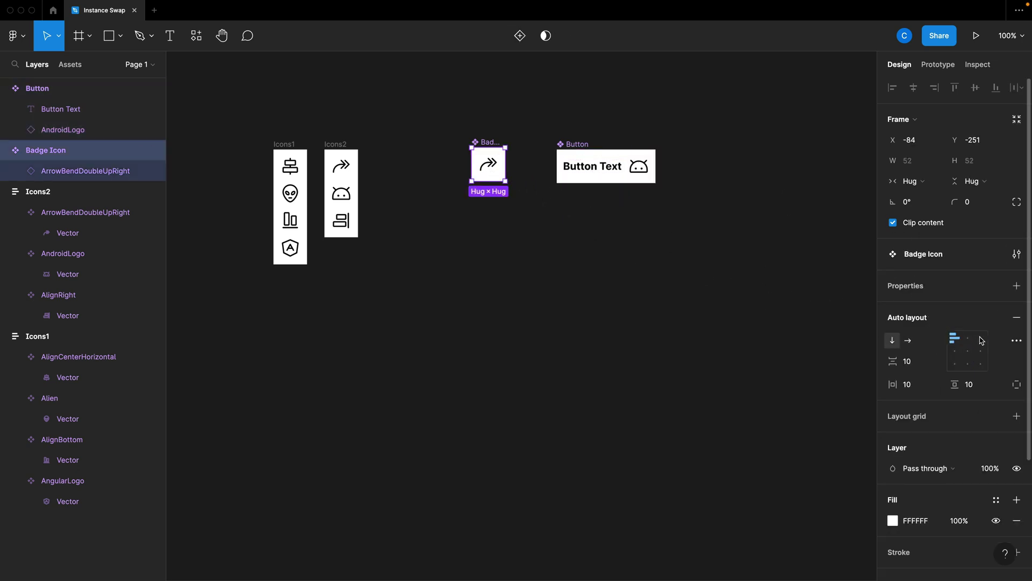
pyautogui.click(747, 295)
pyautogui.moveTo(532, 218); pyautogui.dragTo(457, 119)
pyautogui.click(666, 247)
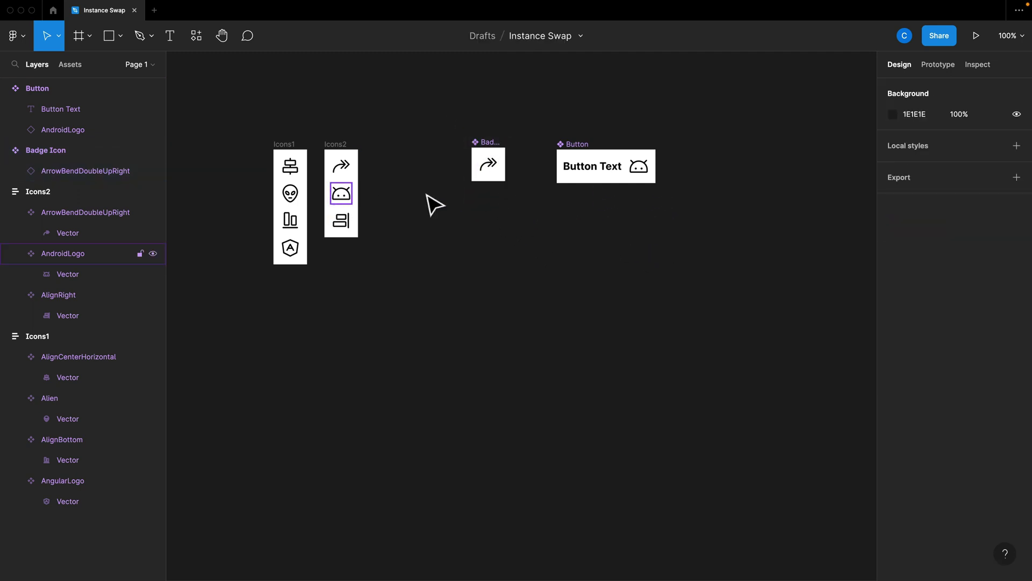
# - Add Variant2 to Badge Icon, replacing its arrow with an AndroidLogo instance
pyautogui.click(501, 164)
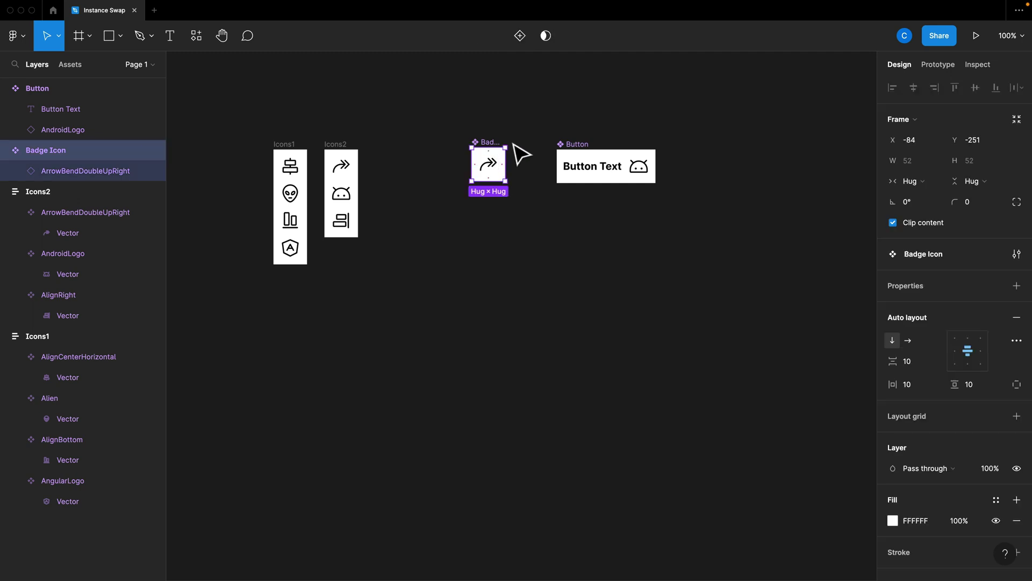
pyautogui.click(520, 35)
pyautogui.doubleClick(493, 220)
pyautogui.press('Delete')
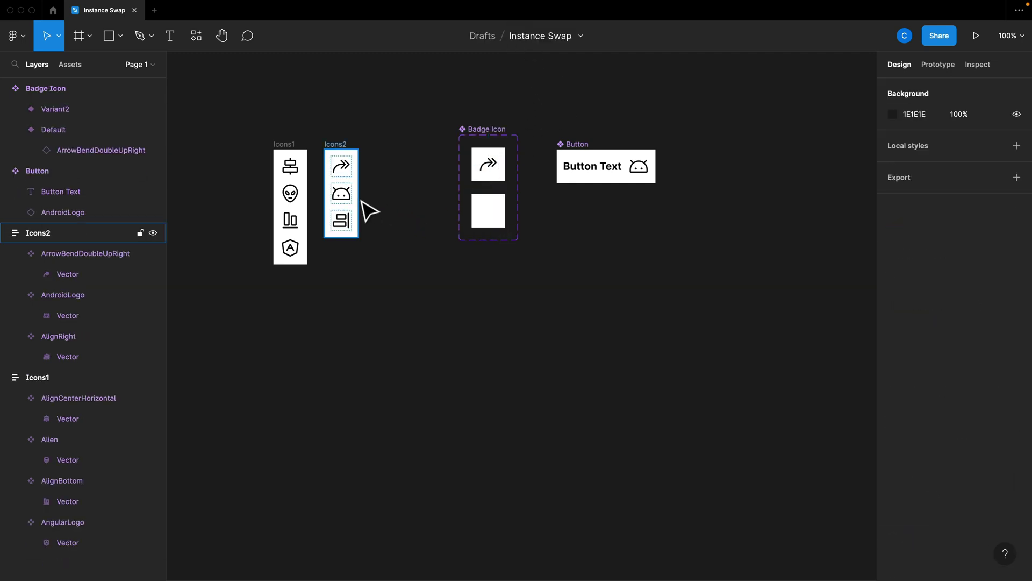
pyautogui.moveTo(350, 201); pyautogui.dragTo(497, 224)
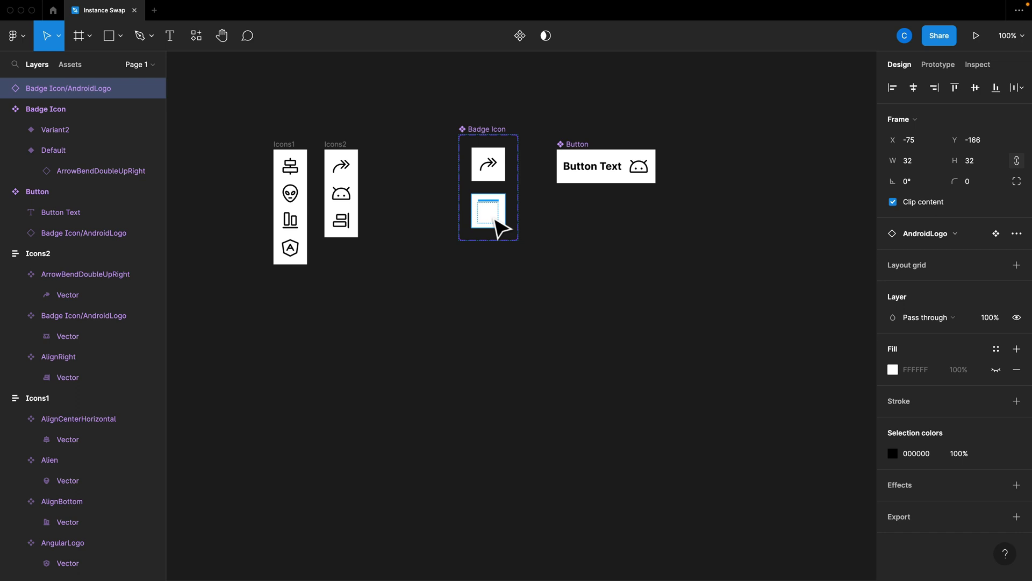
pyautogui.click(572, 235)
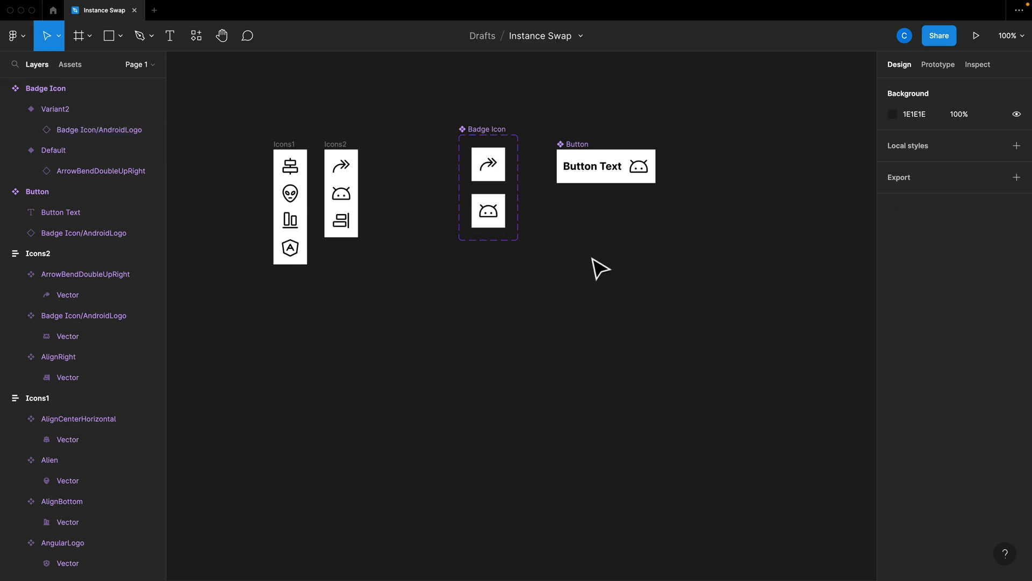
pyautogui.moveTo(549, 281); pyautogui.dragTo(443, 119)
pyautogui.click(535, 234)
# - Apply the Gray 1 fill style to Badge Icon's Variant2
pyautogui.click(510, 211)
pyautogui.scroll(-3, 997, 445)
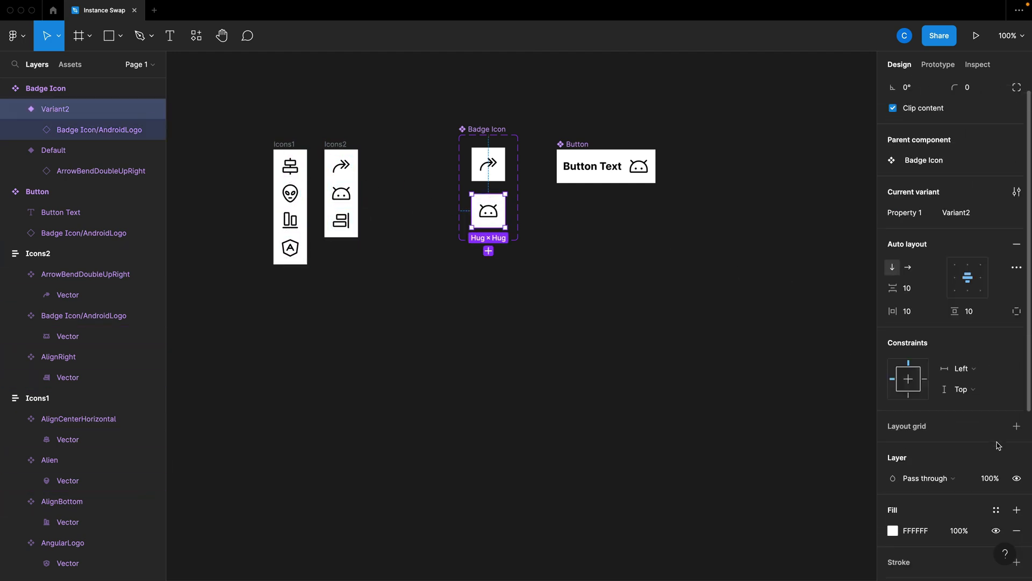
pyautogui.scroll(-2, 998, 445)
pyautogui.click(996, 450)
pyautogui.click(914, 420)
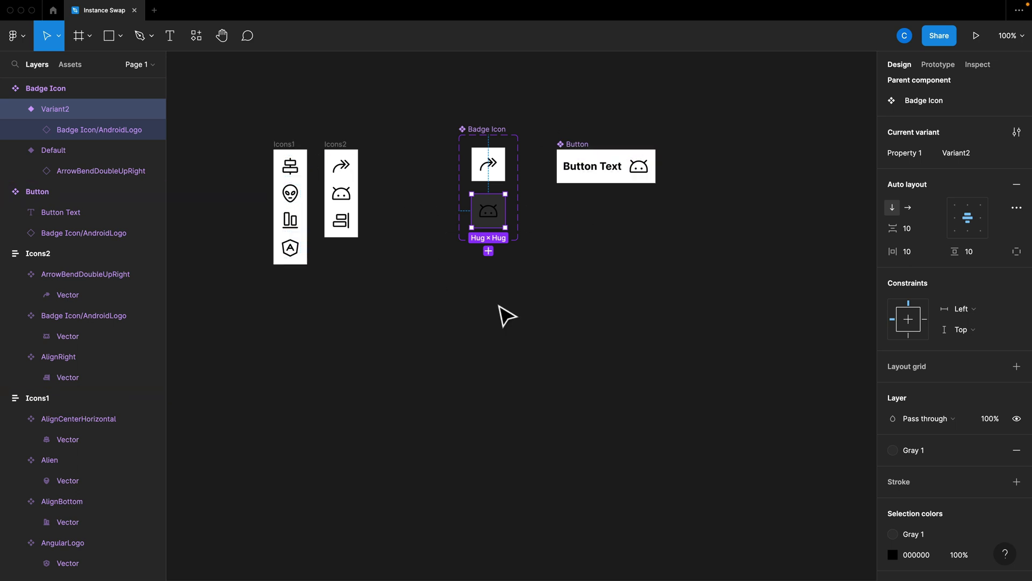
pyautogui.click(466, 137)
pyautogui.click(467, 137)
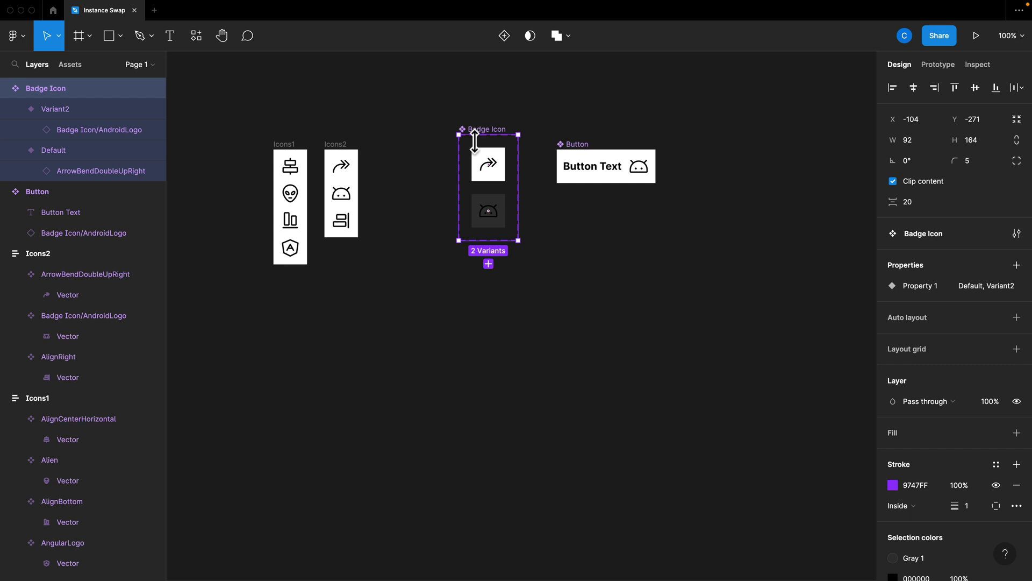
# - Rename the Badge Icon variant property to isDark
pyautogui.doubleClick(913, 284)
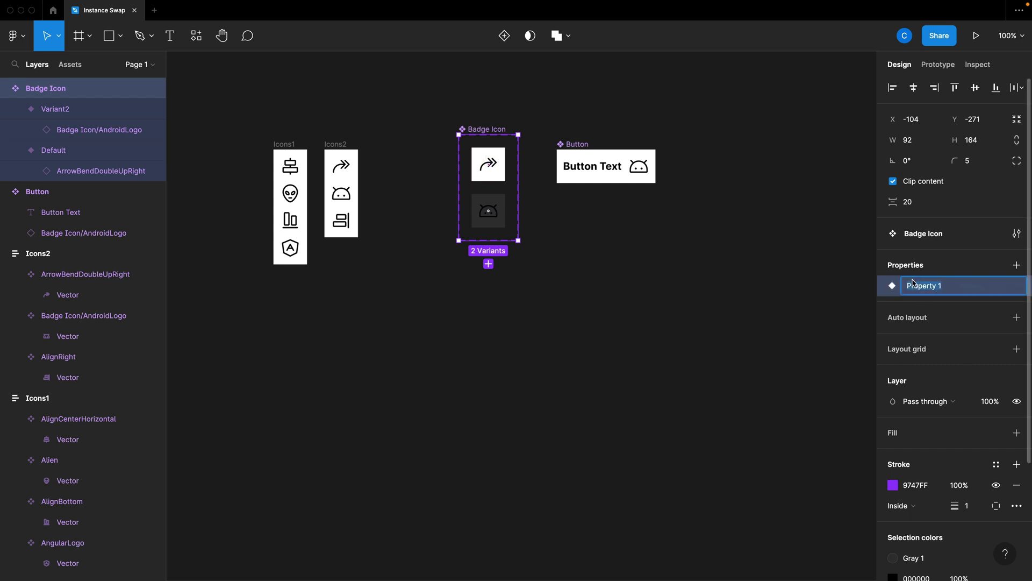
pyautogui.write('Dark')
pyautogui.press('Return')
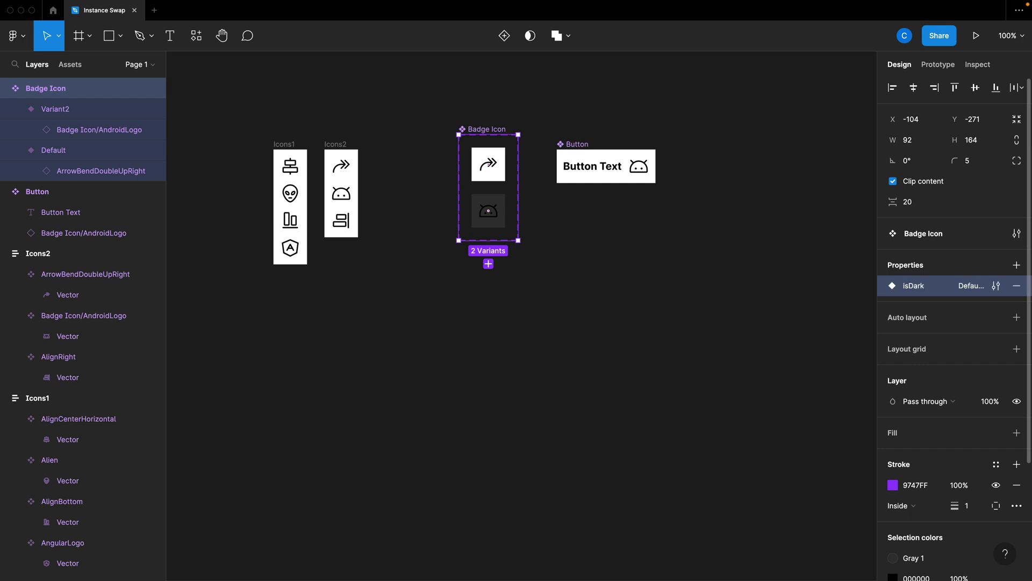
pyautogui.click(687, 269)
# - Set the Default variant's isDark value to False and the dark variant's to True
pyautogui.click(476, 176)
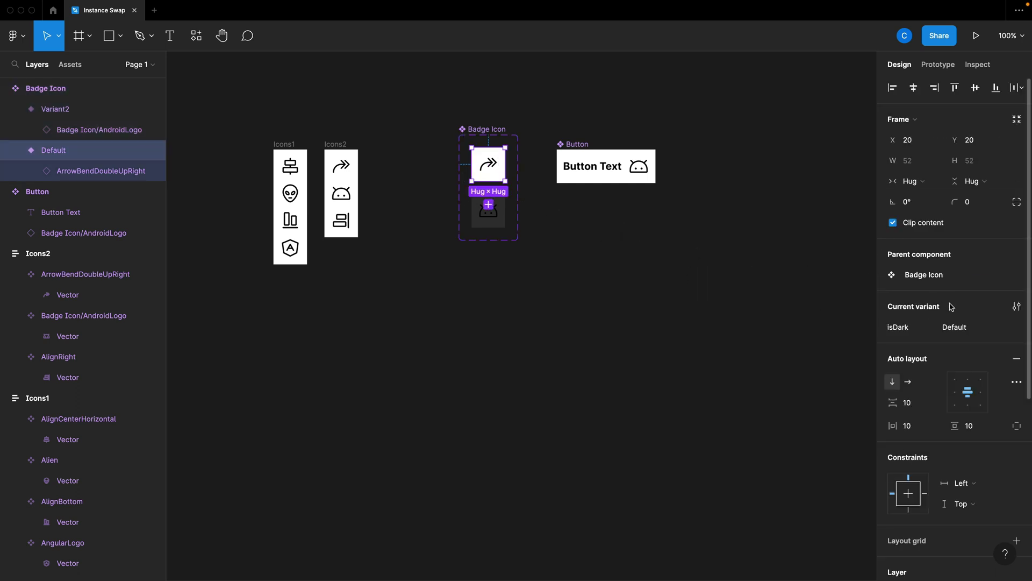
pyautogui.click(964, 326)
pyautogui.write('False')
pyautogui.press('Return')
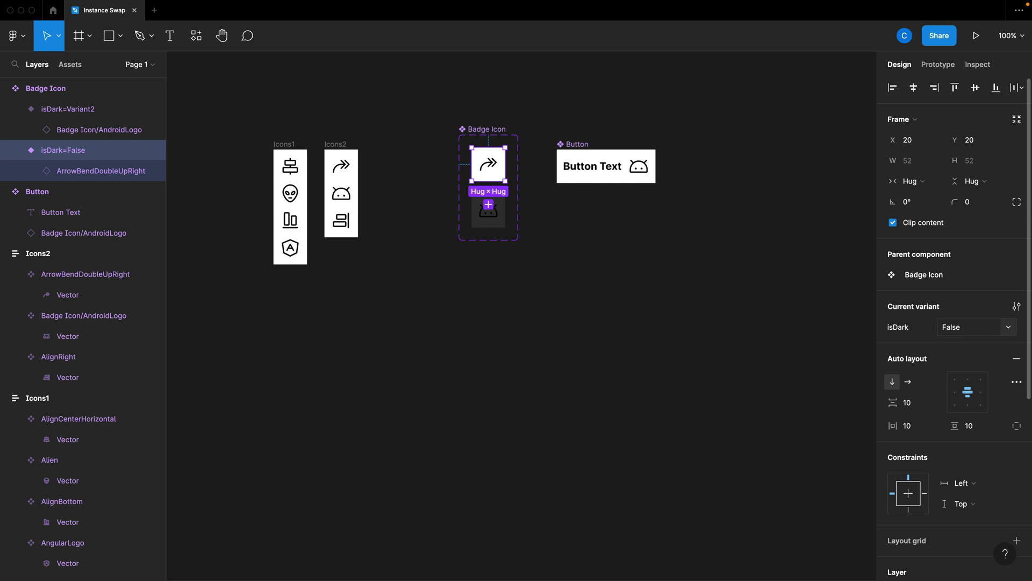
pyautogui.click(492, 222)
pyautogui.click(952, 327)
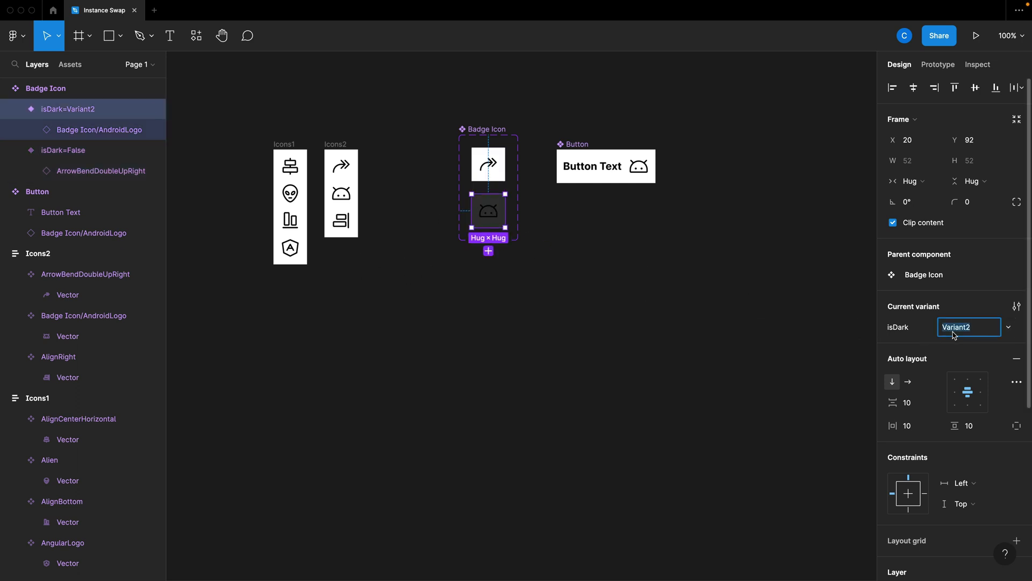
pyautogui.write('True')
pyautogui.press('Return')
# - Drag out a test Badge Icon instance, flip its isDark toggle, then delete it
pyautogui.click(682, 346)
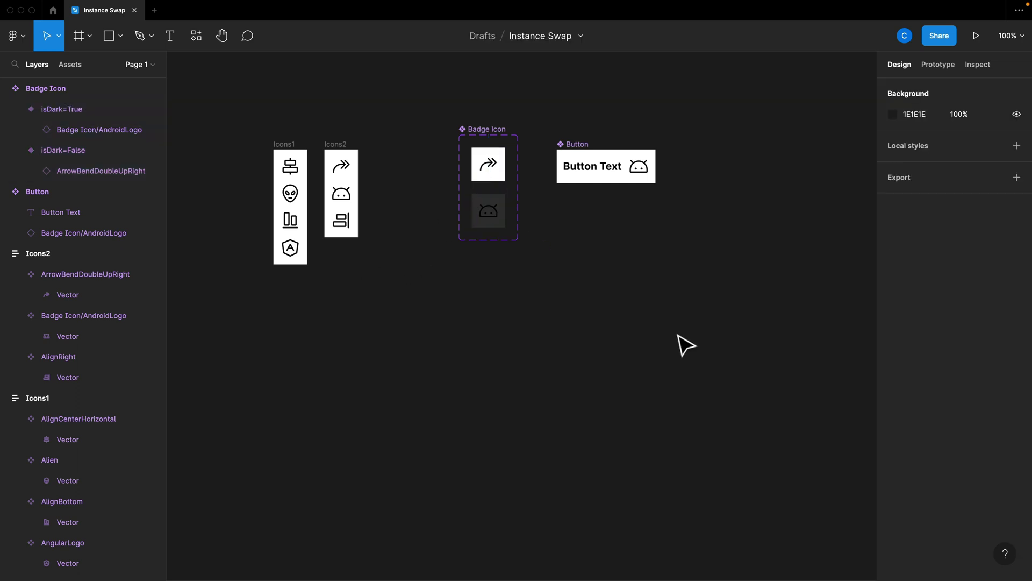
pyautogui.click(502, 223)
pyautogui.moveTo(503, 224); pyautogui.dragTo(649, 278)
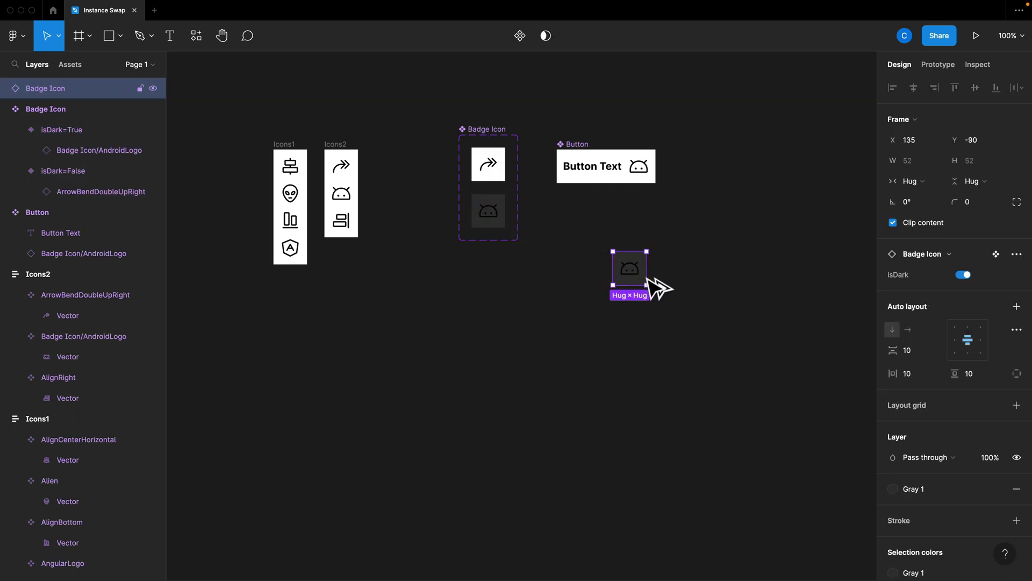
pyautogui.click(963, 274)
pyautogui.click(963, 274)
pyautogui.click(963, 274)
pyautogui.press('Delete')
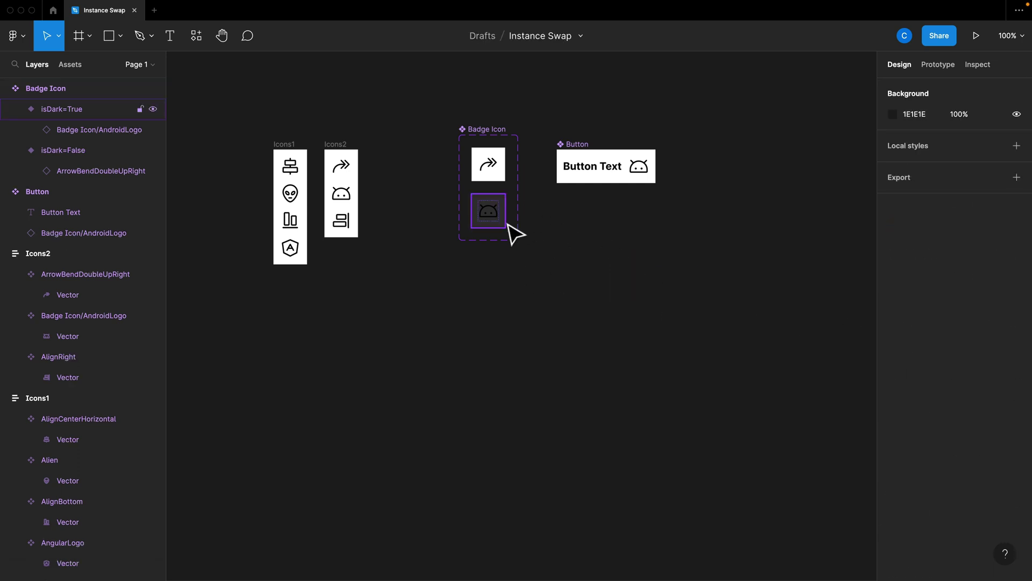
# - Delete the Android logo from the dark Badge Icon variant
pyautogui.click(601, 166)
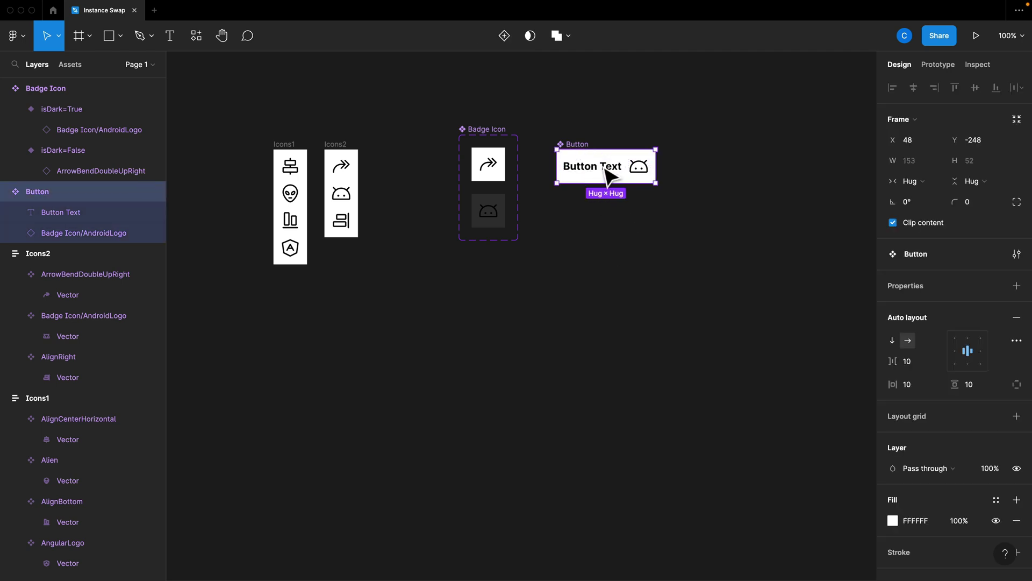
pyautogui.doubleClick(492, 173)
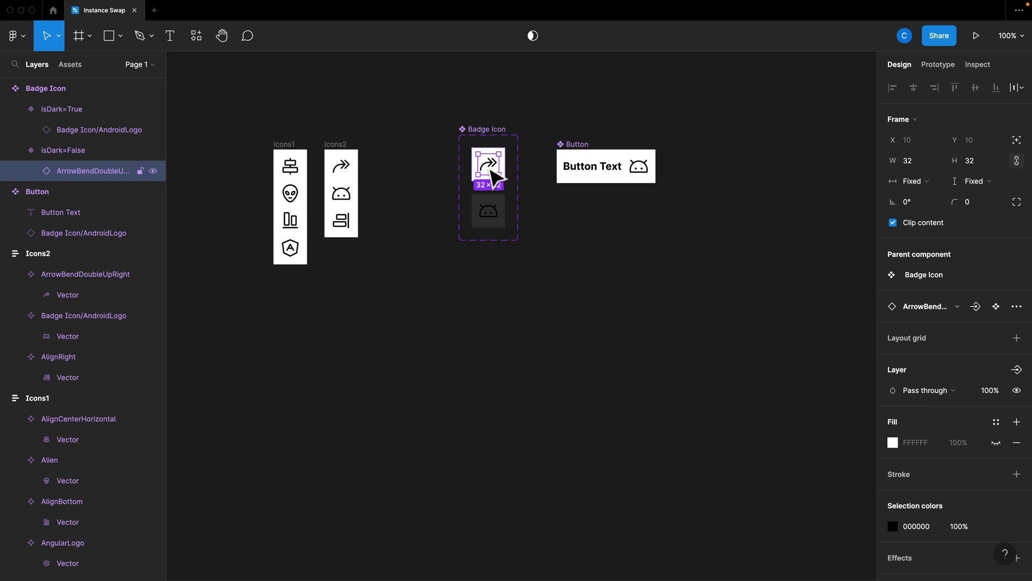
pyautogui.click(489, 131)
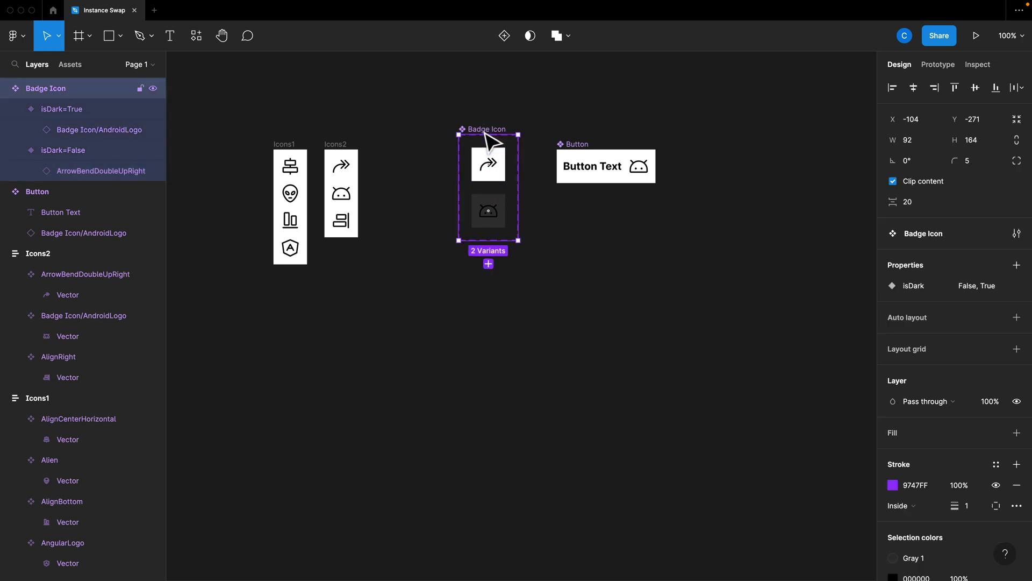
pyautogui.doubleClick(490, 176)
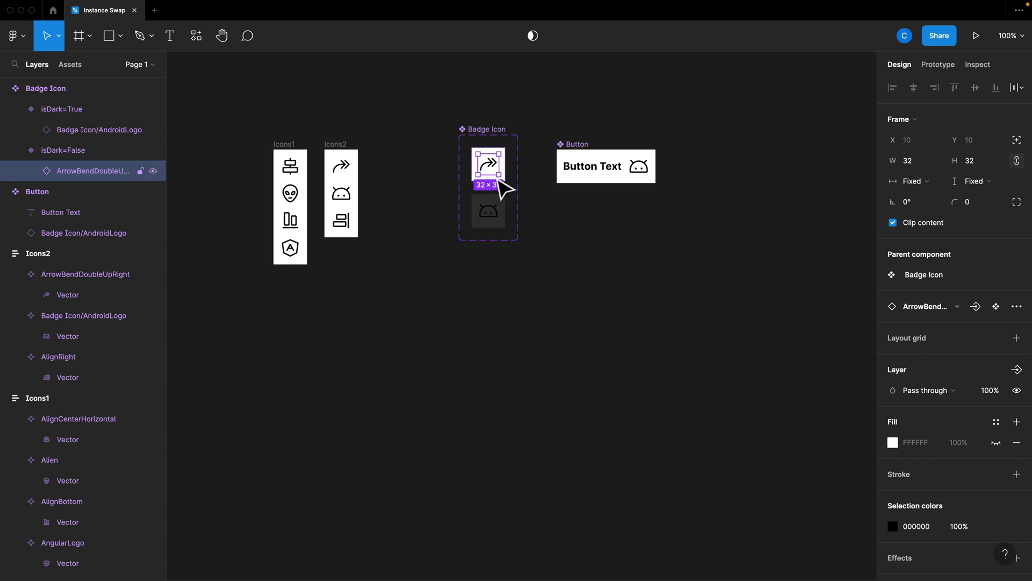
pyautogui.click(495, 217)
pyautogui.press('Delete')
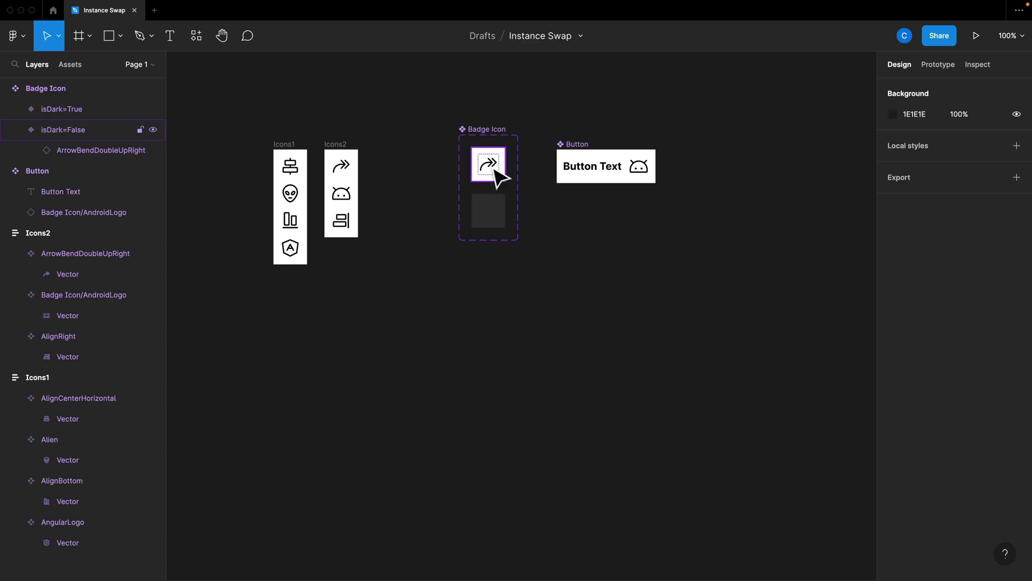
# - Copy the ArrowBendDoubleUpRight arrow into the dark variant and select both matching arrow layers
pyautogui.click(497, 176)
pyautogui.doubleClick(497, 176)
pyautogui.moveTo(495, 175); pyautogui.dragTo(498, 226)
pyautogui.click(494, 176)
pyautogui.click(496, 178)
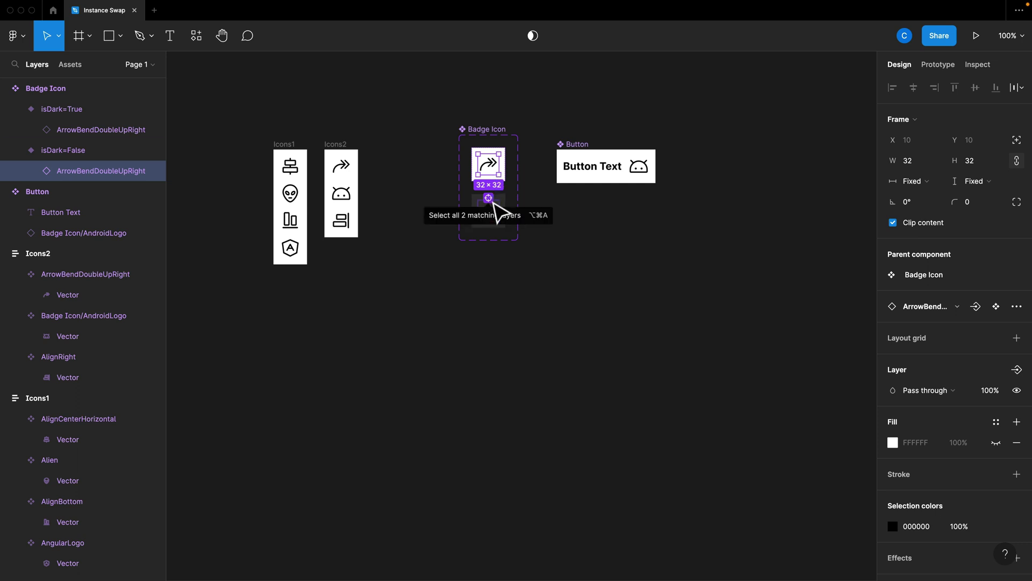
pyautogui.click(489, 198)
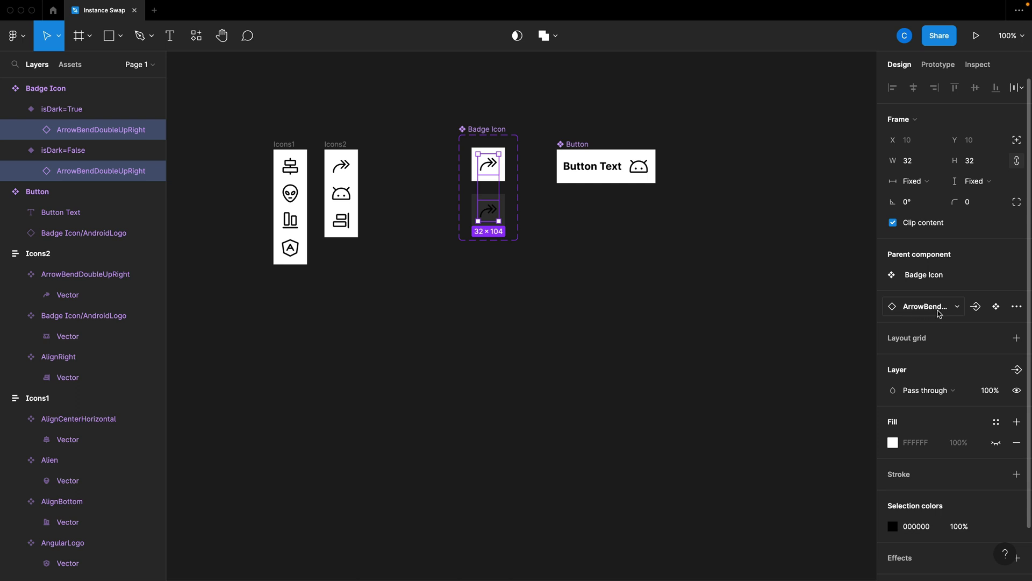
# - Start an instance swap property named IconType and bring up the preferred values picker
pyautogui.click(977, 307)
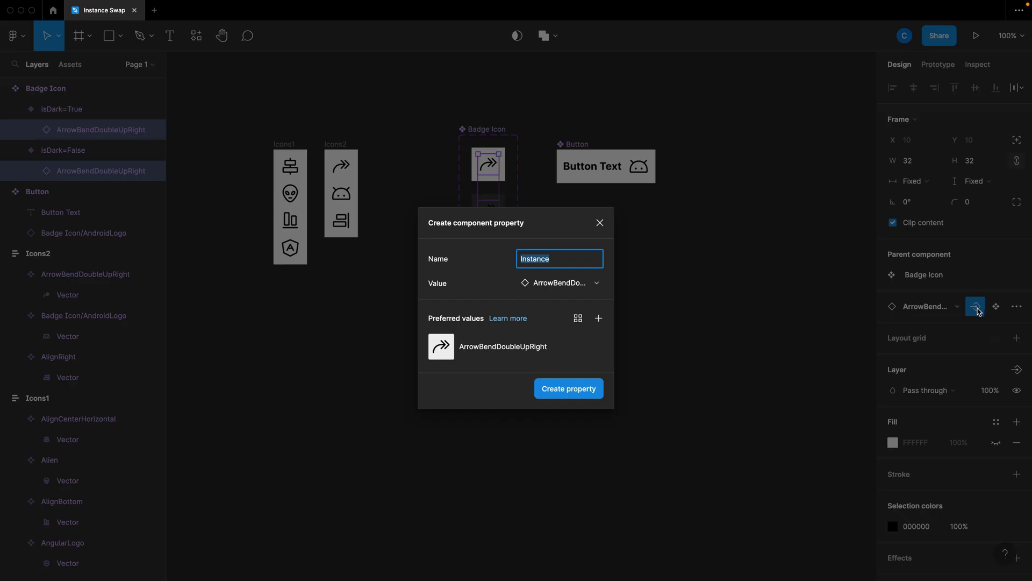
pyautogui.click(590, 260)
pyautogui.doubleClick(590, 260)
pyautogui.write('IconType')
pyautogui.click(578, 318)
pyautogui.click(579, 320)
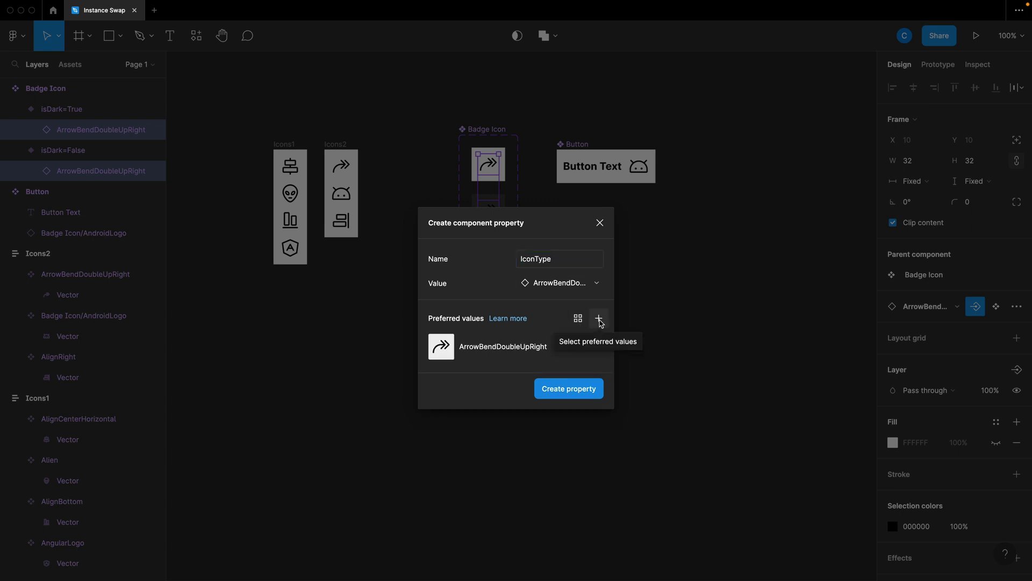
pyautogui.click(599, 319)
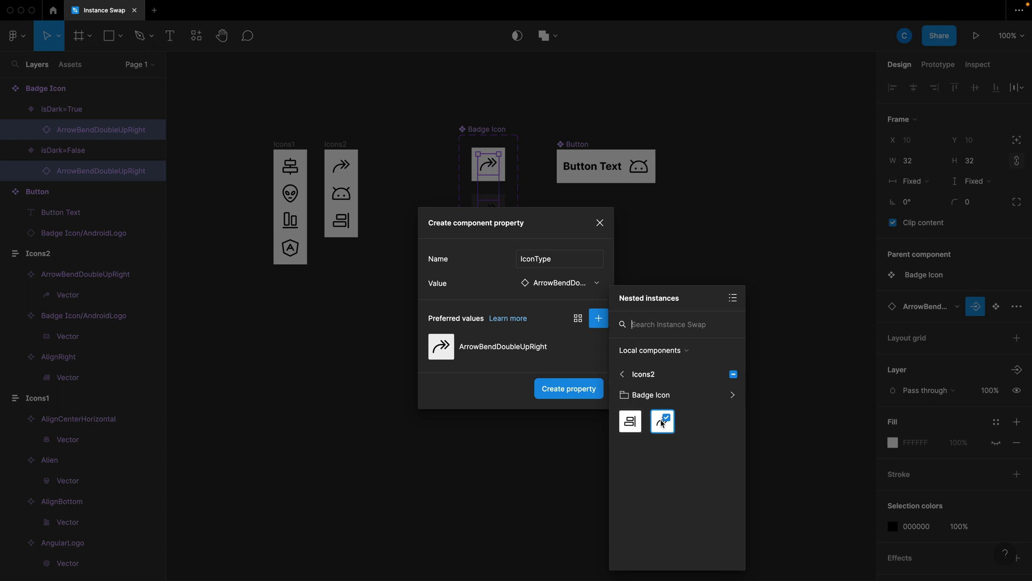
# - Add AlignRight as a preferred icon, removing the extra AlignBottom and AngularLogo picks
pyautogui.click(633, 421)
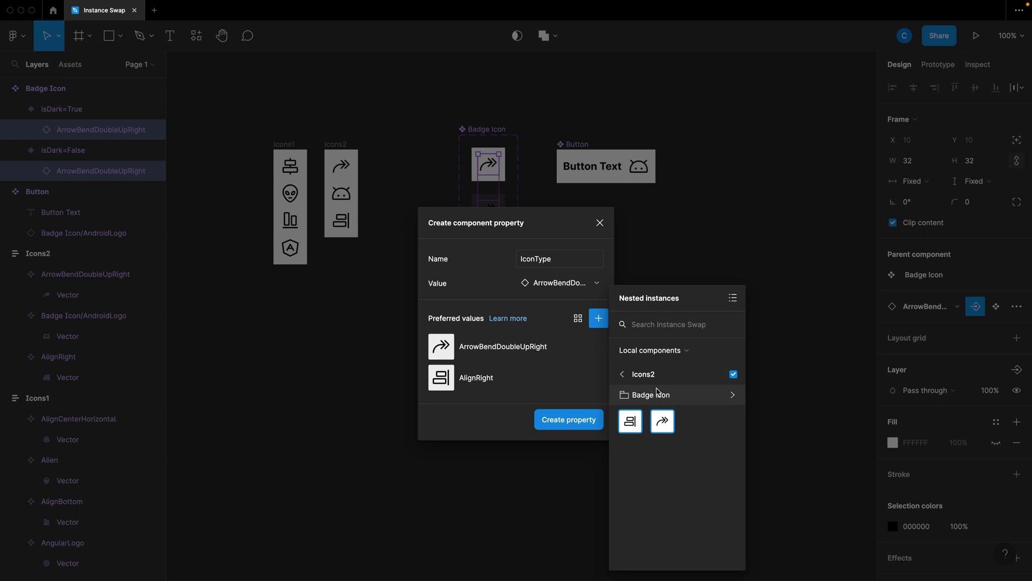
pyautogui.click(672, 397)
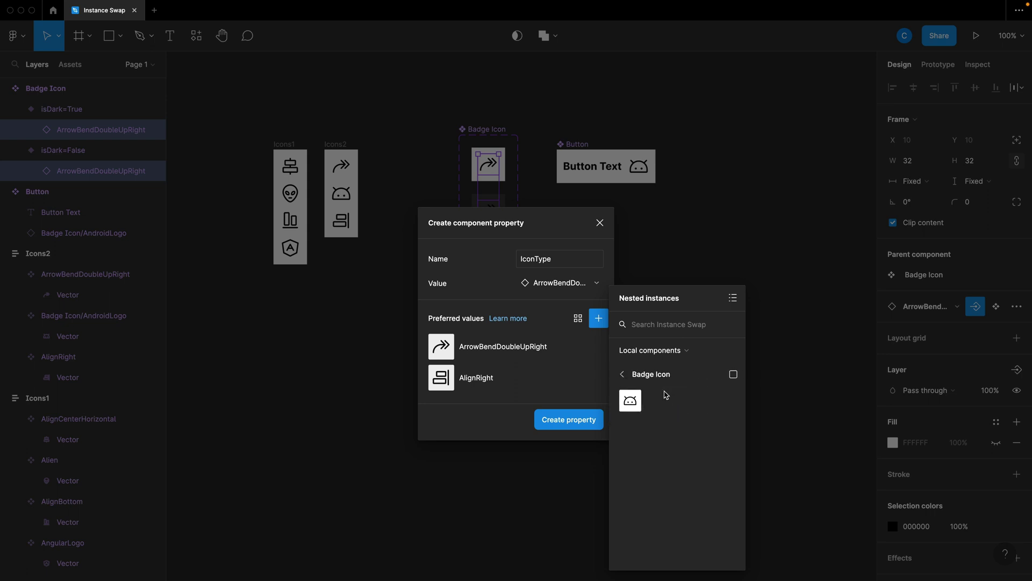
pyautogui.click(623, 375)
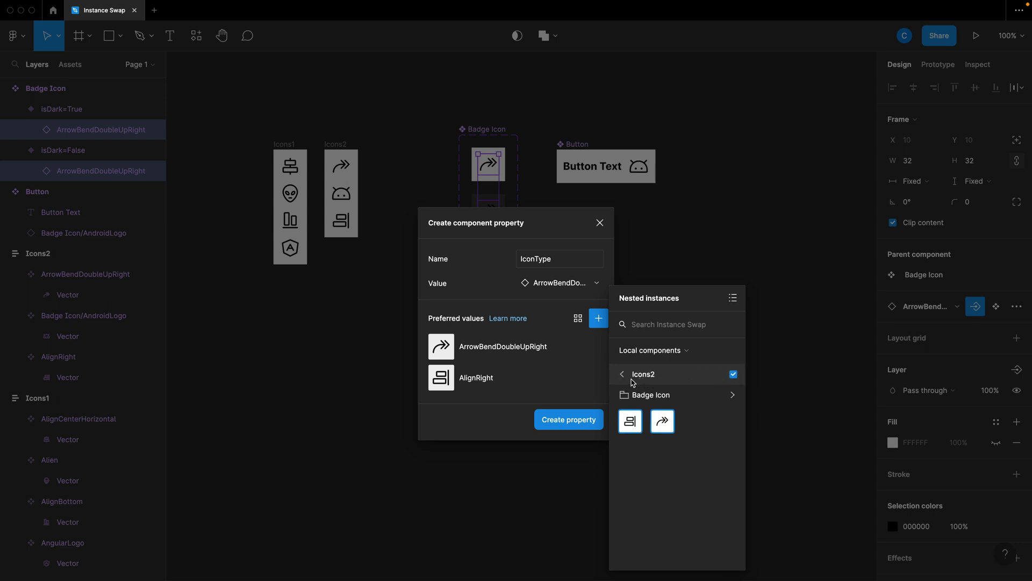
pyautogui.click(622, 375)
pyautogui.click(648, 375)
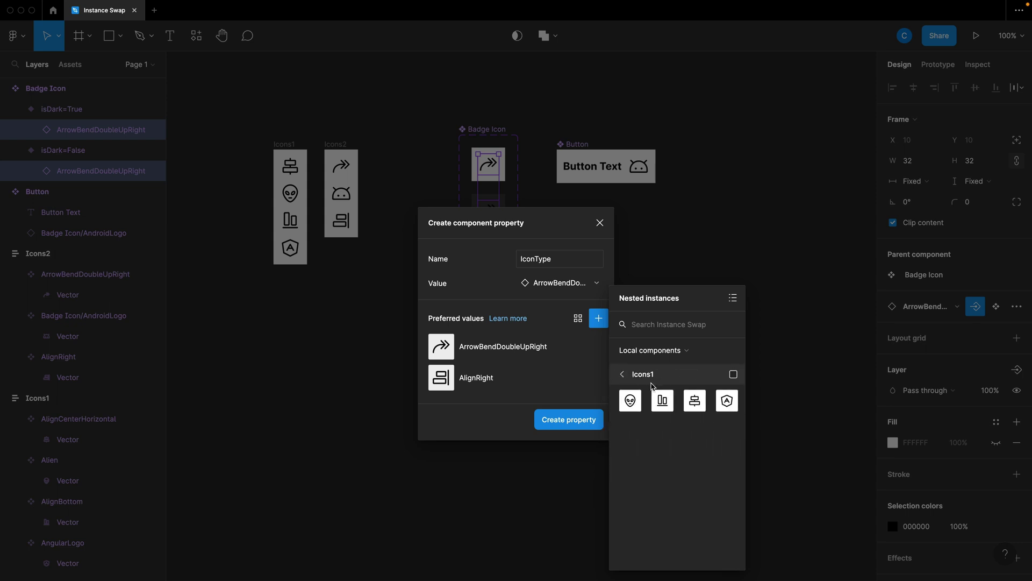
pyautogui.click(668, 406)
pyautogui.click(727, 407)
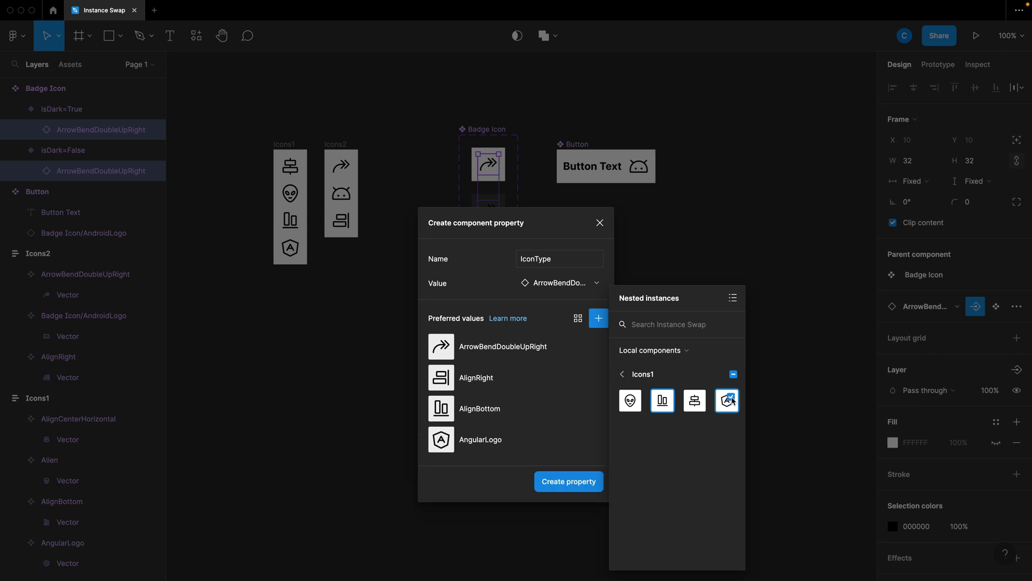
pyautogui.click(633, 373)
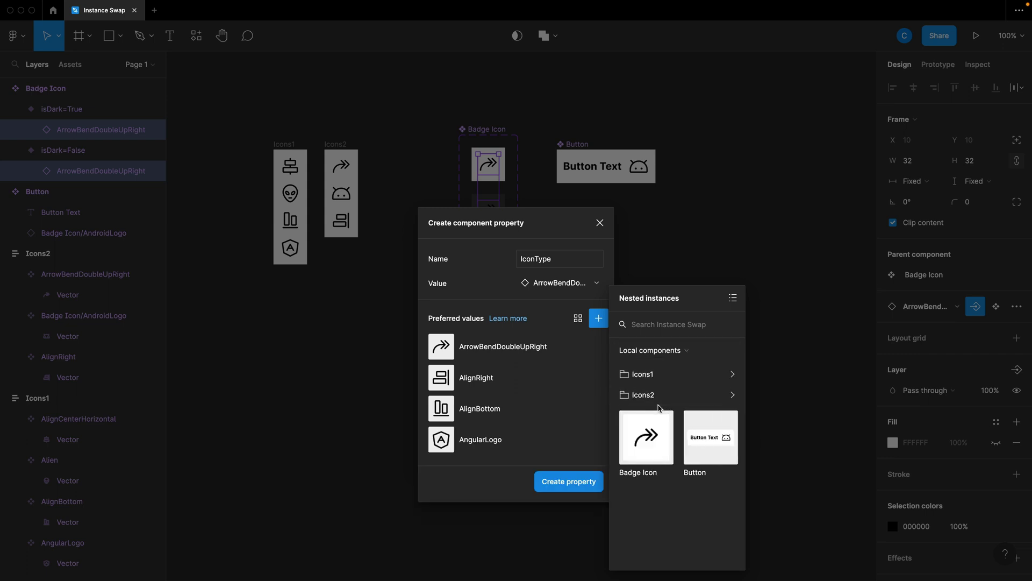
pyautogui.click(597, 414)
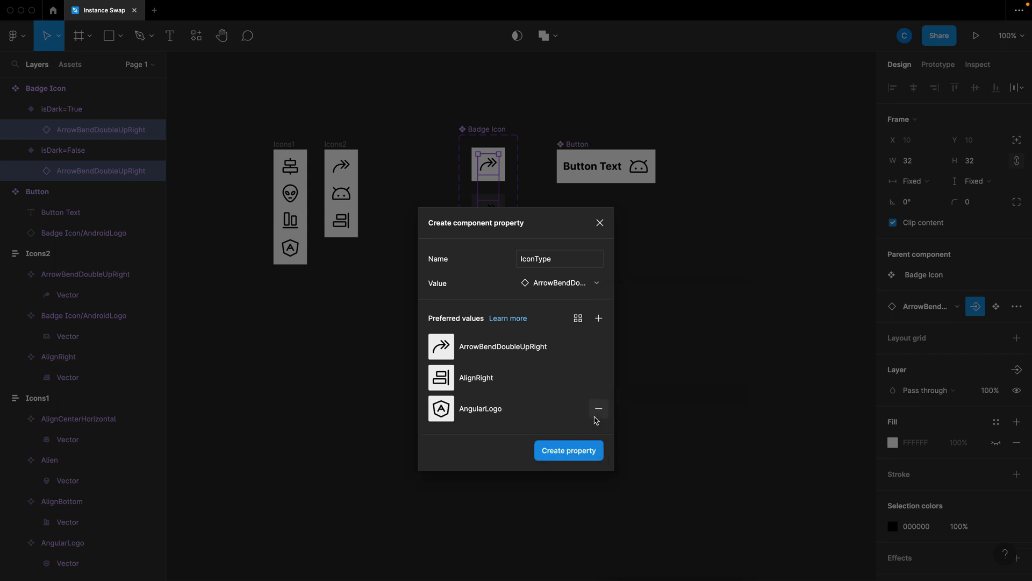
pyautogui.click(599, 410)
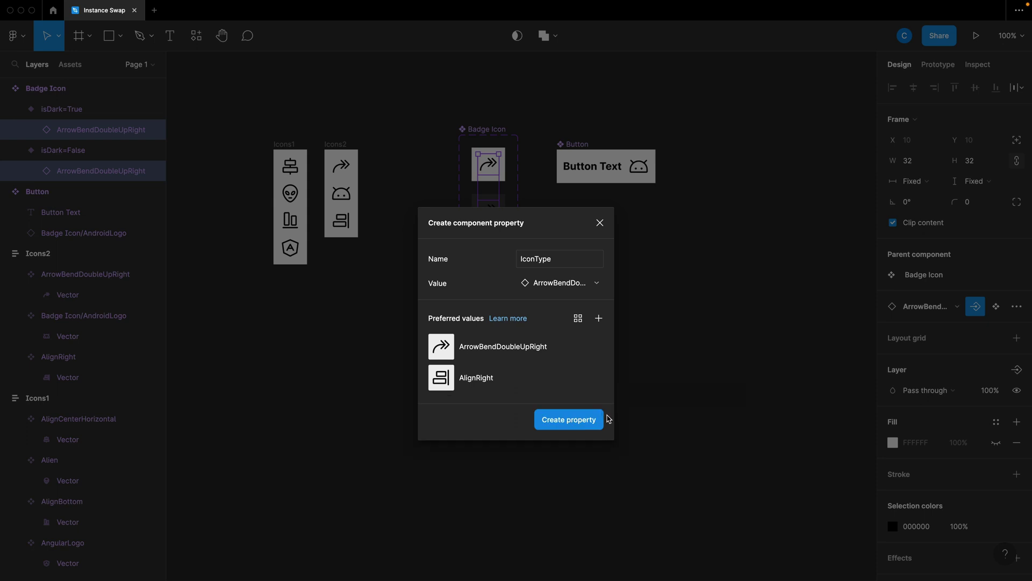
# - Create the IconType property, then place a test Badge Icon instance and toggle its isDark
pyautogui.click(574, 424)
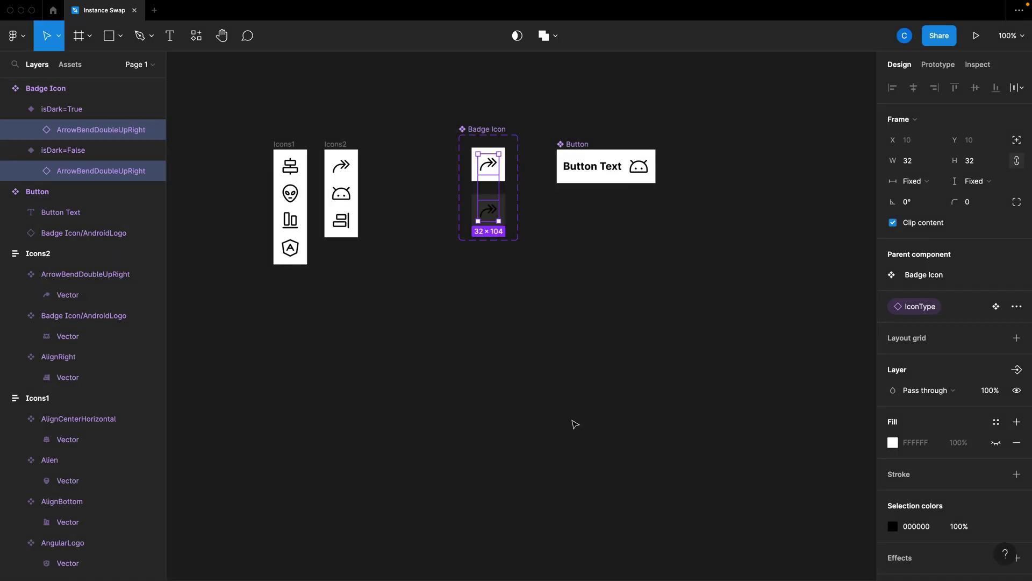
pyautogui.click(613, 399)
pyautogui.click(497, 199)
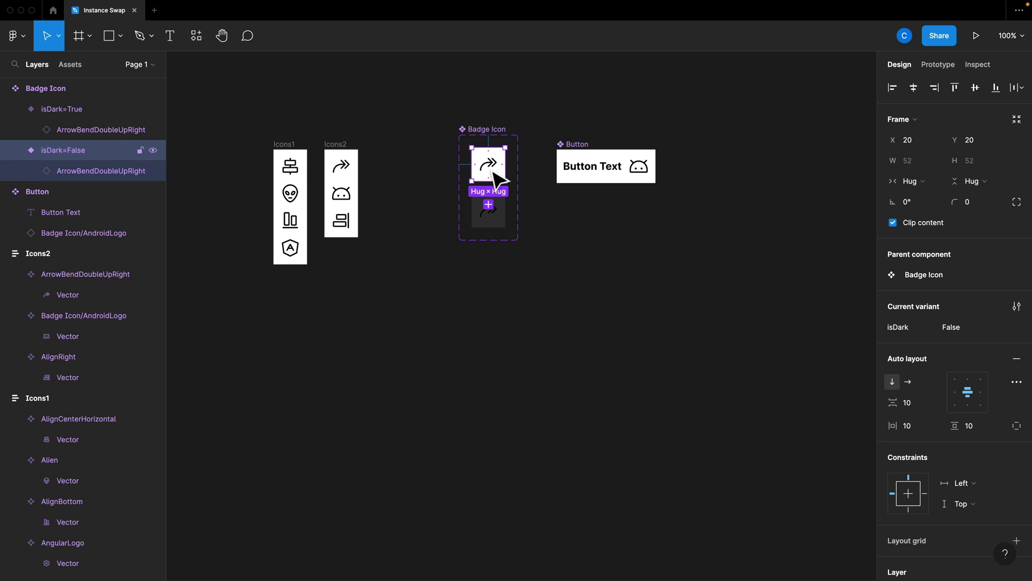
pyautogui.moveTo(497, 199); pyautogui.dragTo(695, 325)
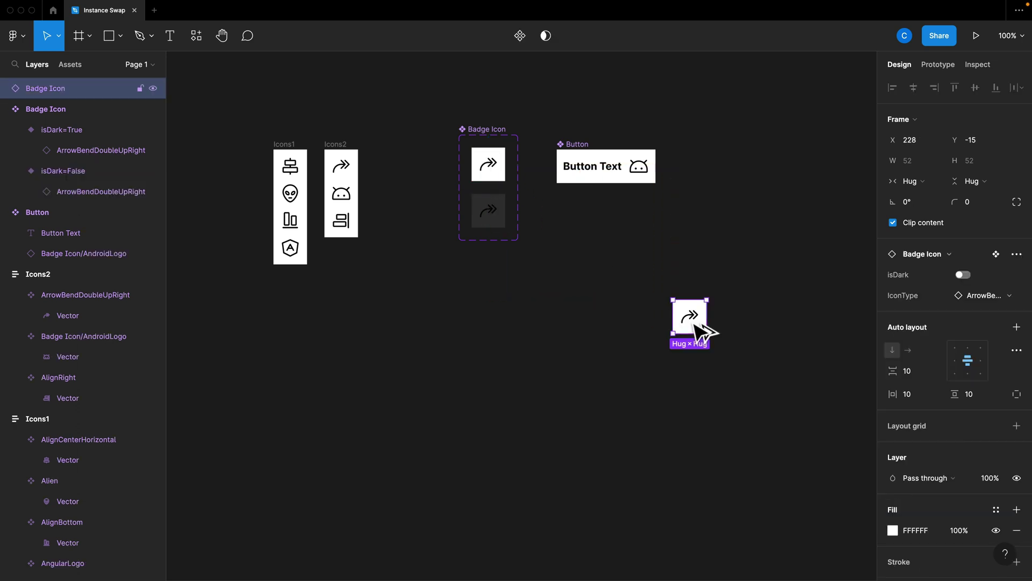
pyautogui.click(970, 277)
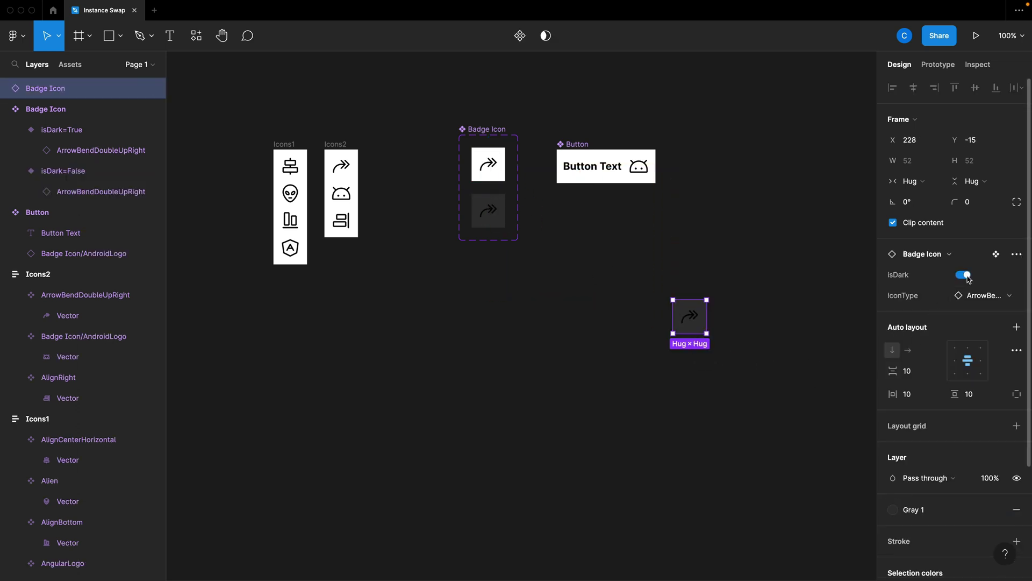
pyautogui.click(969, 278)
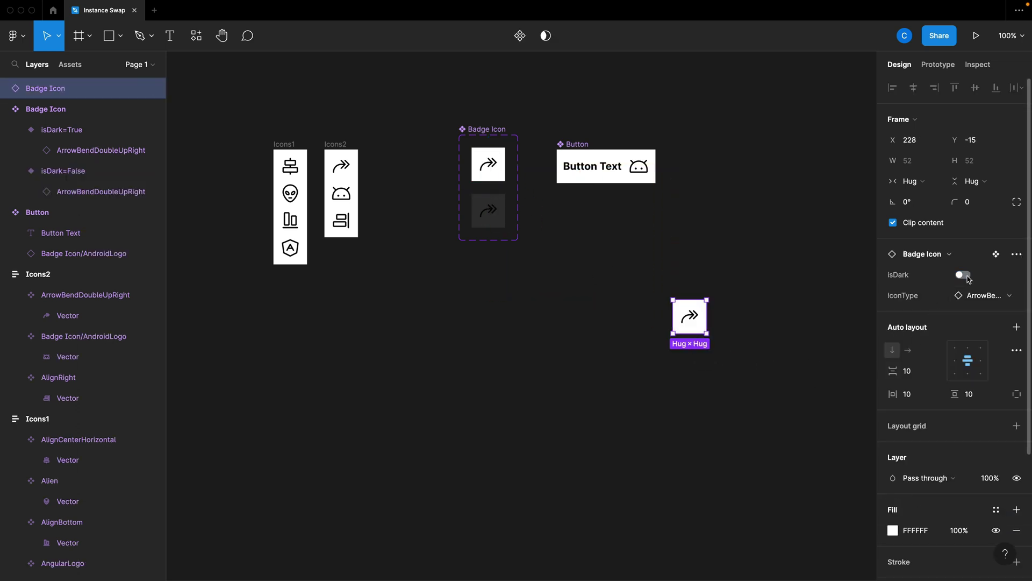
# - Swap the test instance's IconType to AlignRight and back to the arrow icon
pyautogui.click(1009, 297)
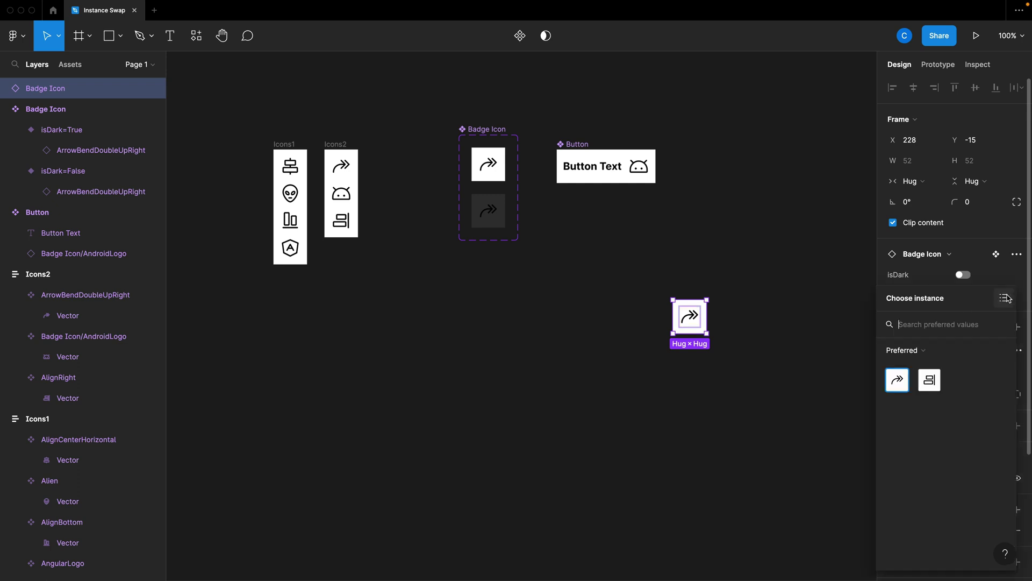
pyautogui.click(931, 386)
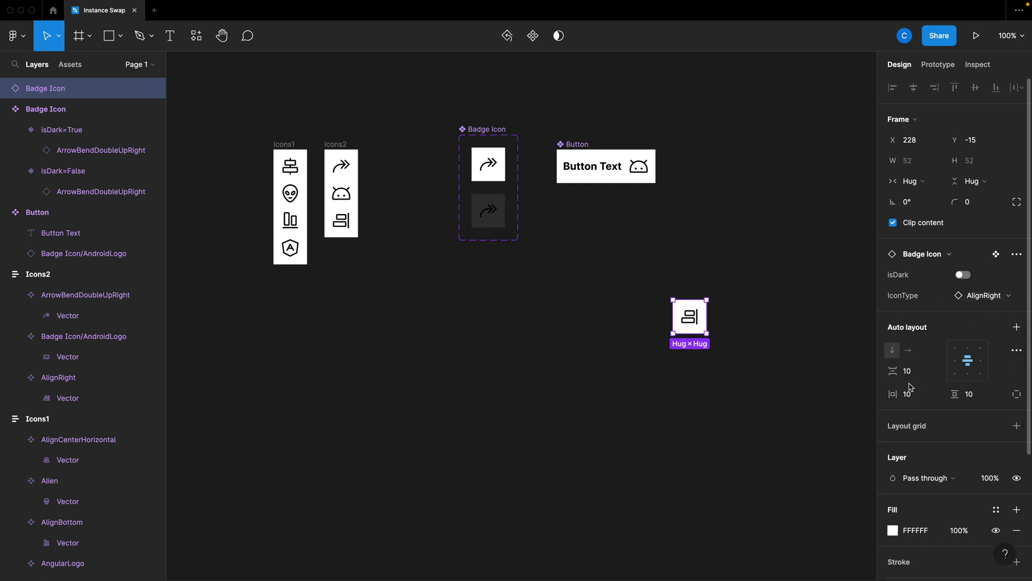
pyautogui.click(1001, 300)
pyautogui.click(905, 378)
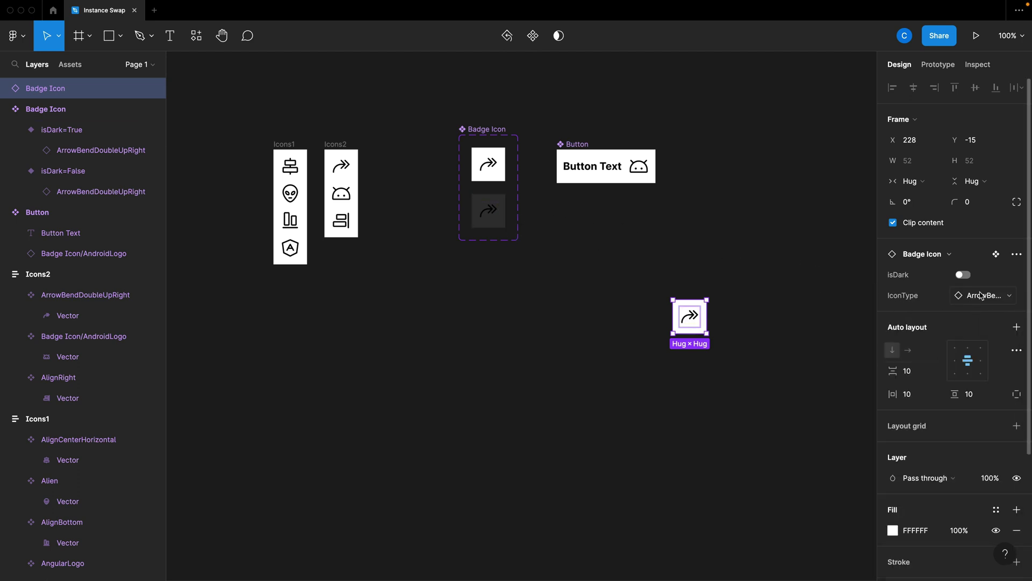
pyautogui.click(982, 296)
pyautogui.click(910, 354)
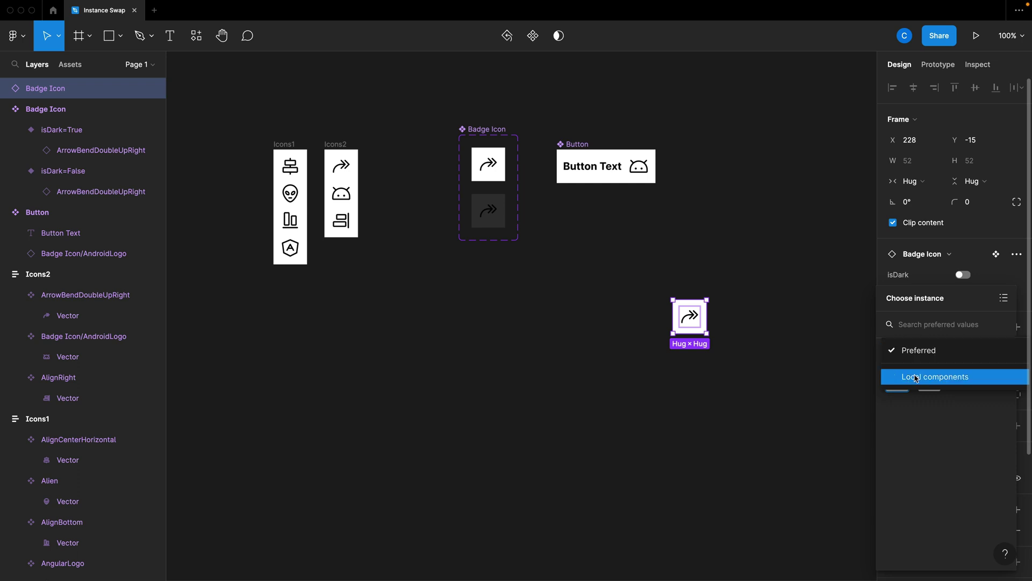
# - Swap the test instance to the Button component, then delete it
pyautogui.click(935, 377)
pyautogui.click(968, 448)
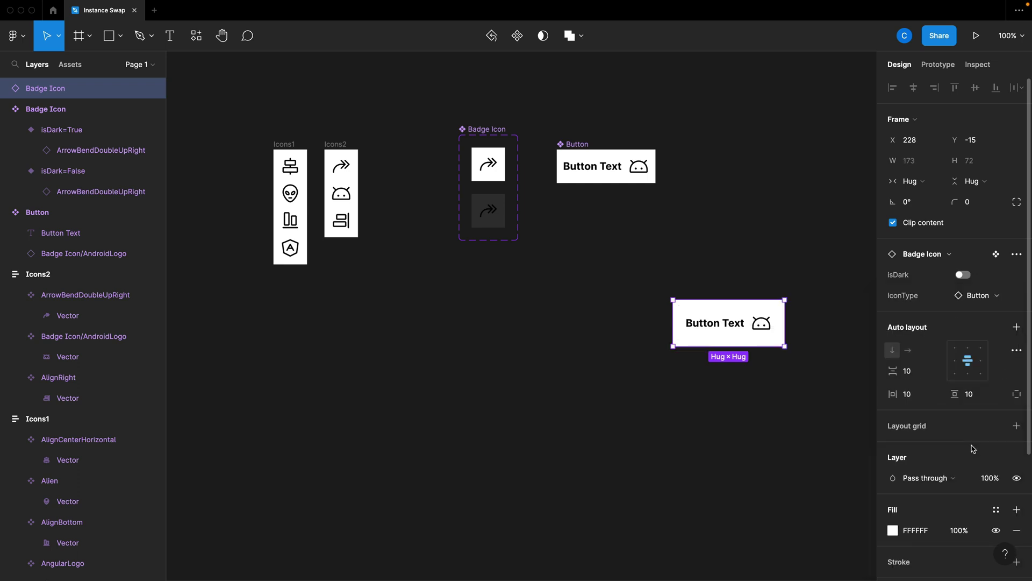
pyautogui.click(669, 282)
pyautogui.click(682, 336)
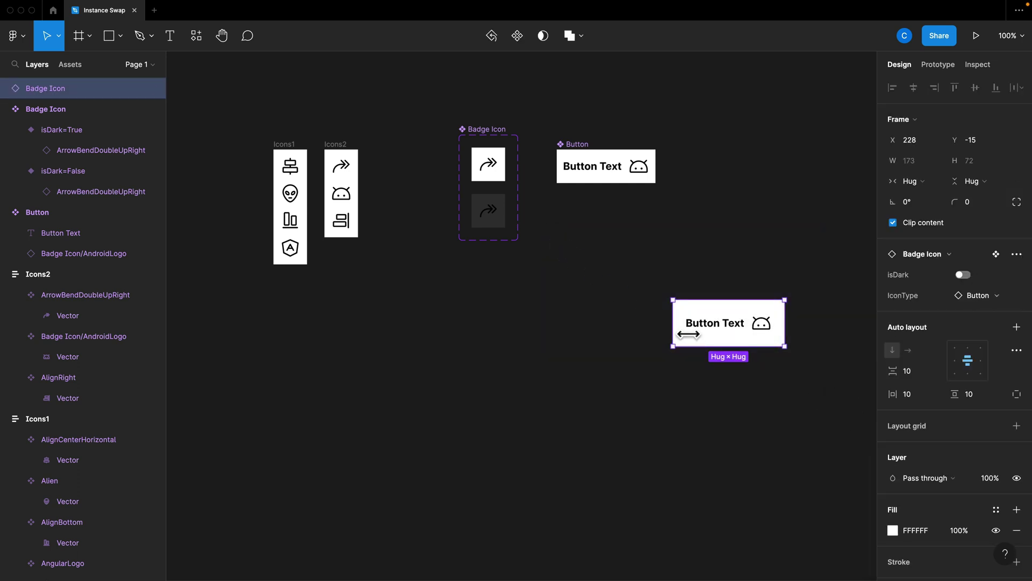
pyautogui.press('Delete')
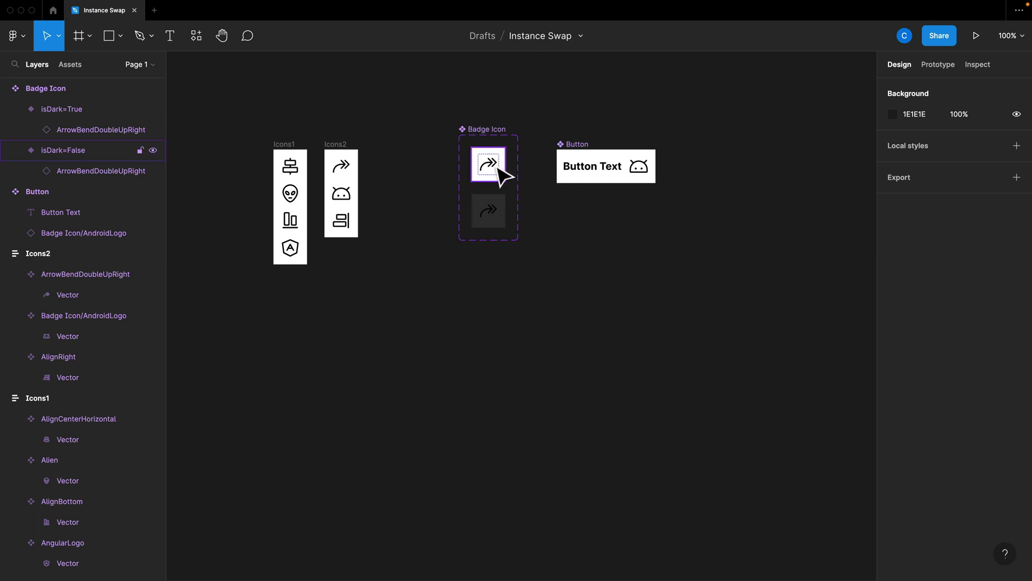
# - Add a second variant to the arrow, AlignRight and Android logo icons in Icons2
pyautogui.click(491, 220)
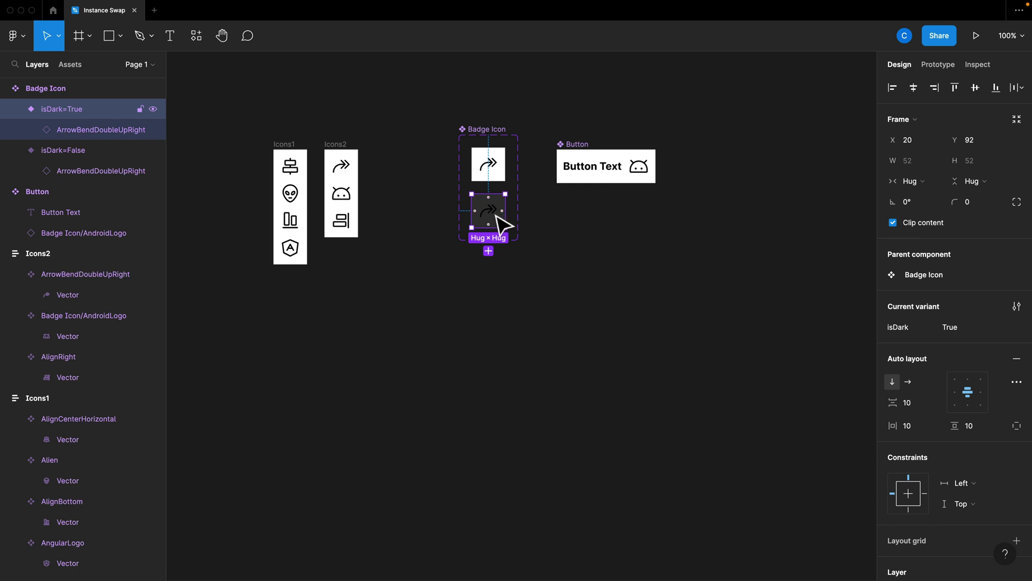
pyautogui.click(348, 172)
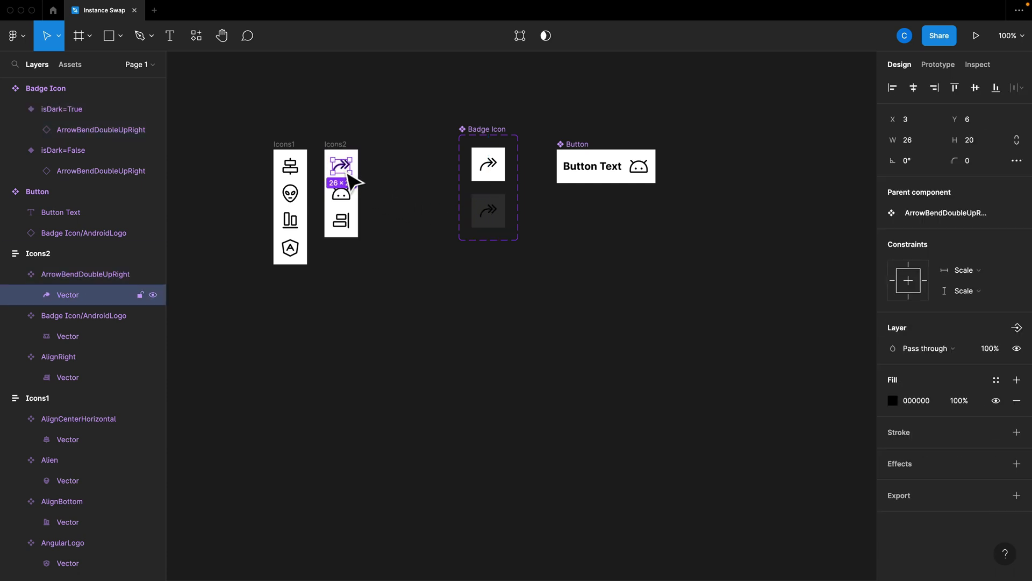
pyautogui.press('Escape')
pyautogui.click(348, 173)
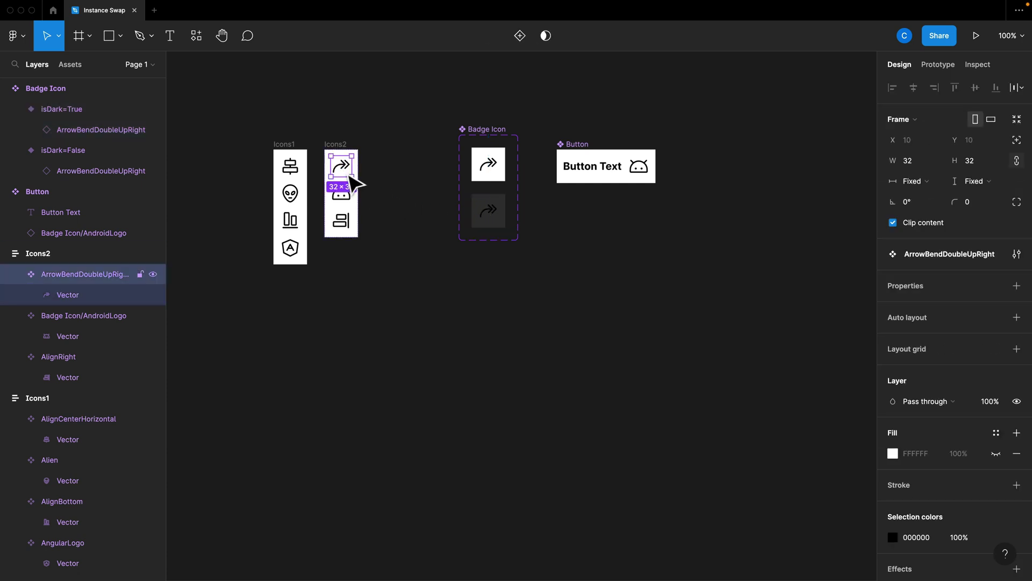
pyautogui.click(519, 35)
pyautogui.click(347, 200)
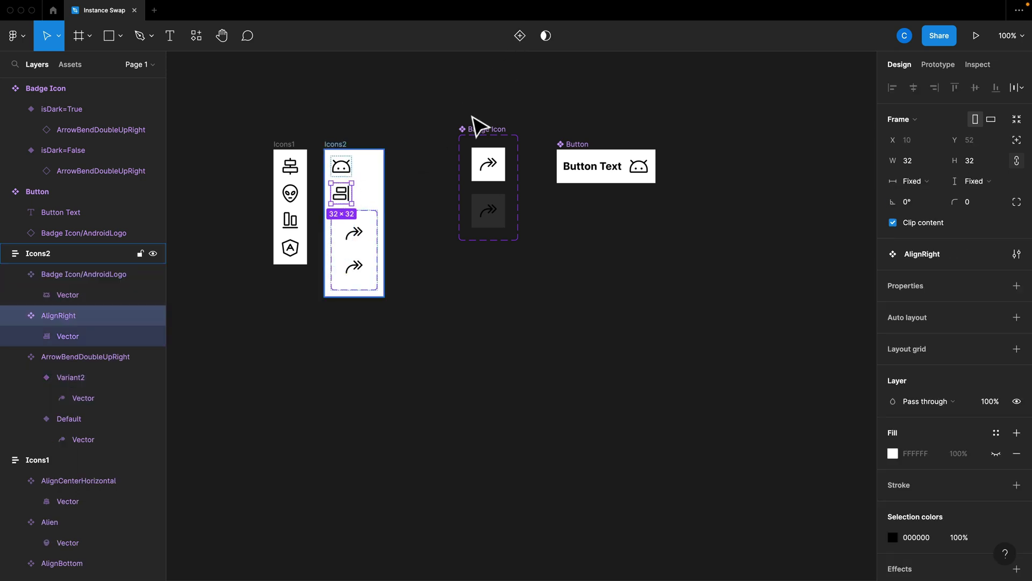
pyautogui.click(519, 36)
pyautogui.click(353, 167)
pyautogui.click(519, 35)
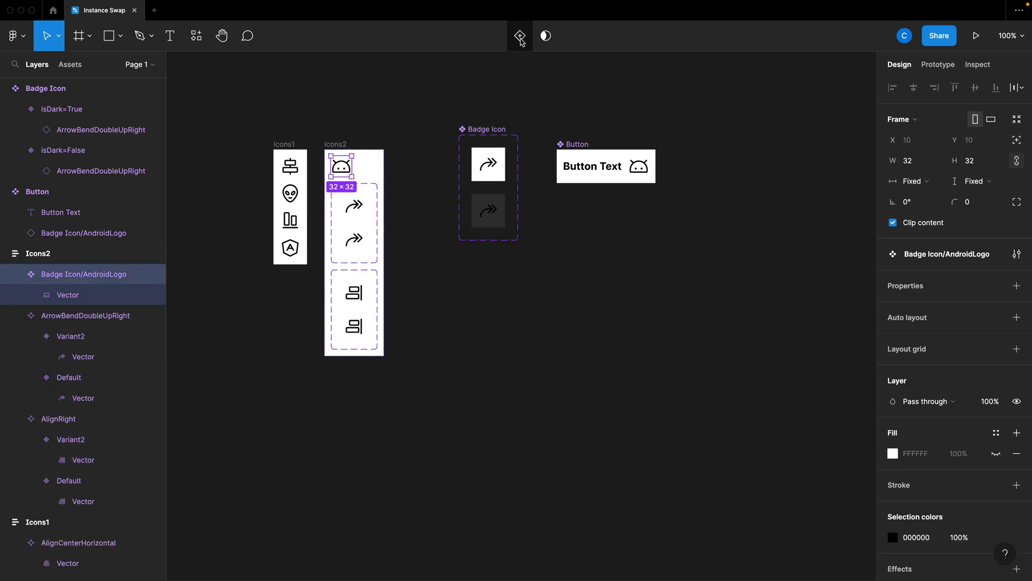
# - Add second variants to the Icons1 icons, starting with AlignCenterHorizontal
pyautogui.click(290, 167)
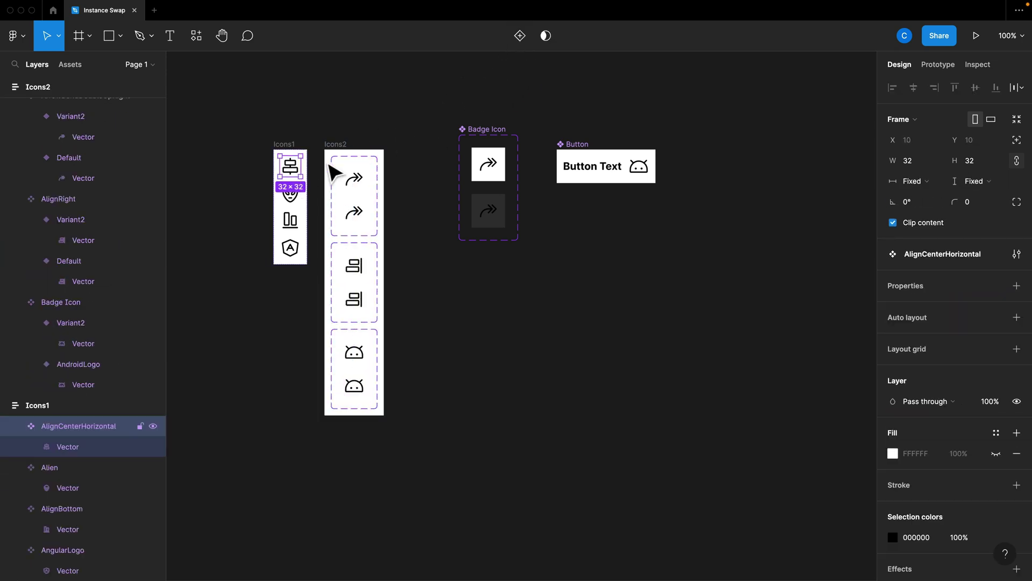
pyautogui.keyDown('shift'); pyautogui.click(290, 193); pyautogui.keyUp('shift')
pyautogui.keyDown('shift'); pyautogui.click(290, 219); pyautogui.keyUp('shift')
pyautogui.keyDown('shift'); pyautogui.click(290, 248); pyautogui.keyUp('shift')
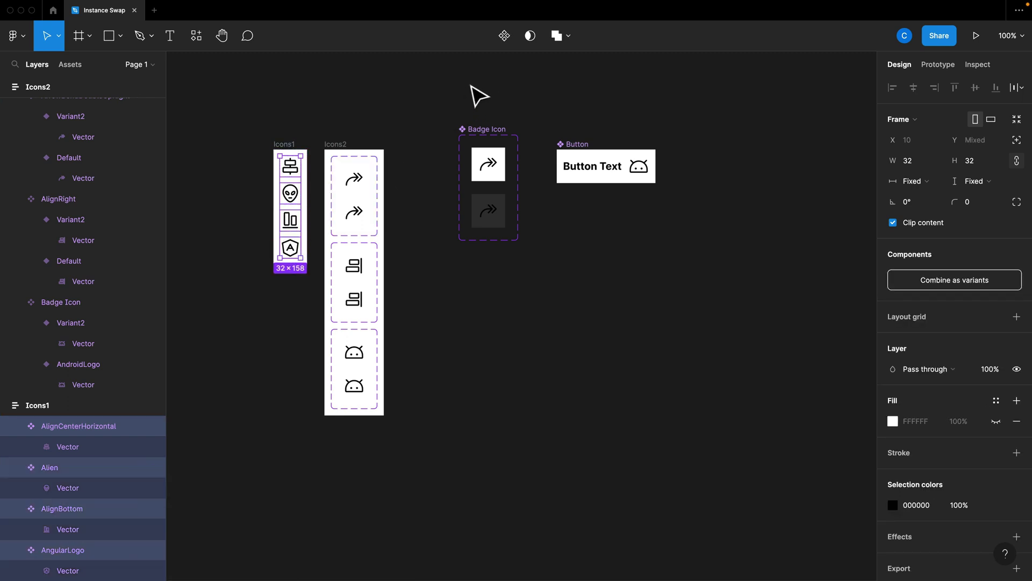
pyautogui.click(292, 171)
pyautogui.click(518, 38)
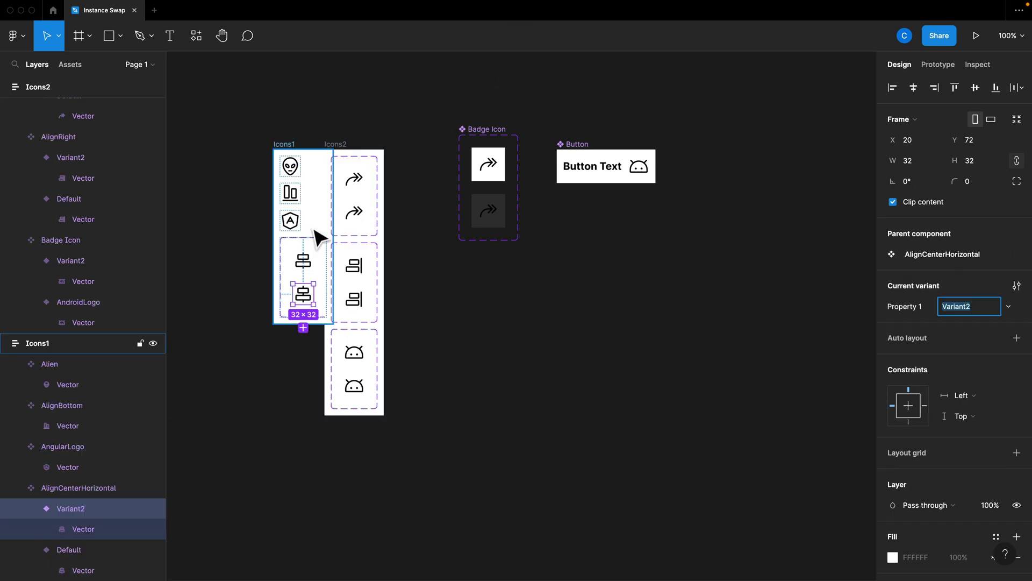
pyautogui.click(292, 226)
pyautogui.click(520, 38)
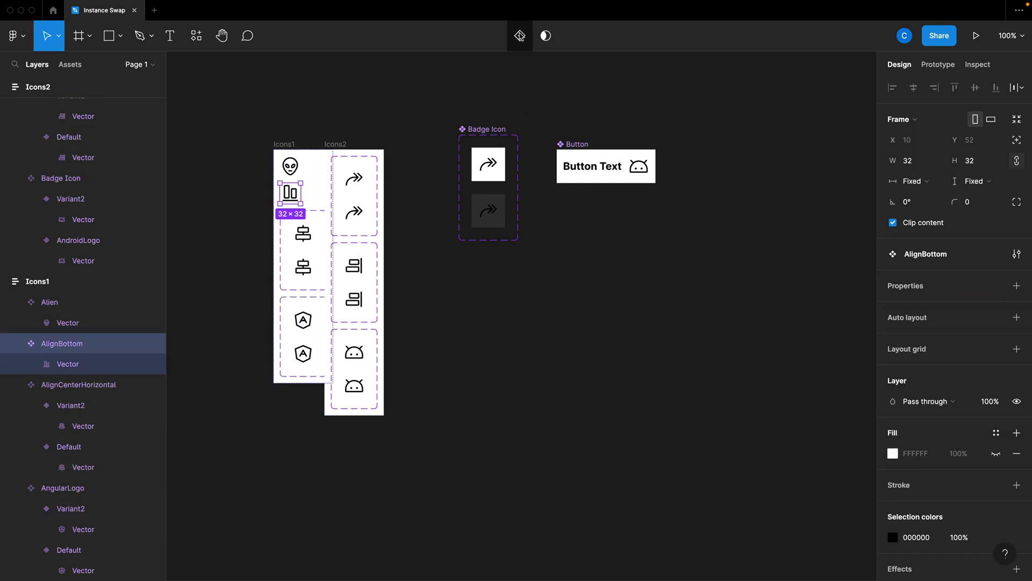
pyautogui.click(288, 175)
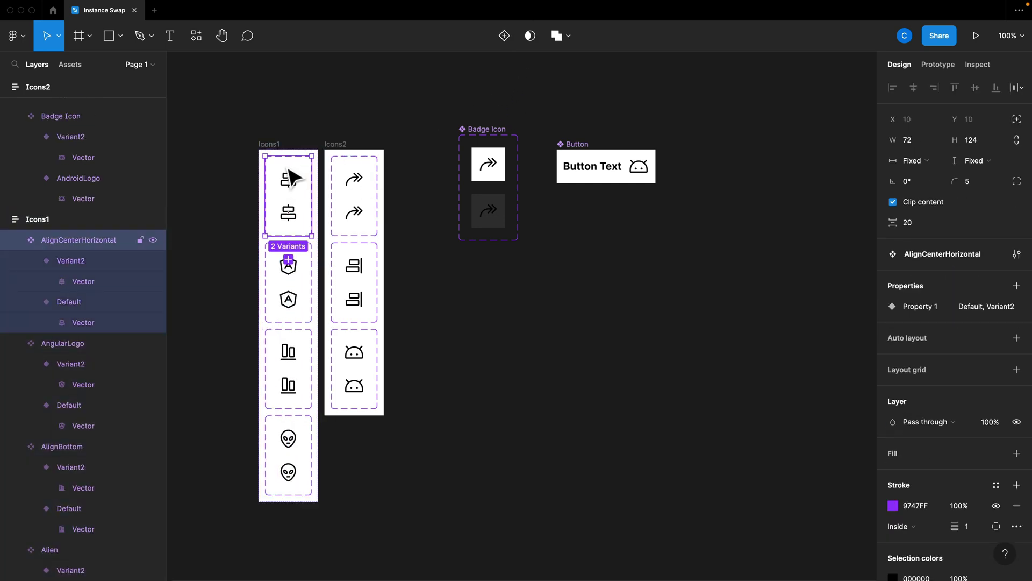
# - Rename the AlignCenterHorizontal property to isDark with variant values True and False
pyautogui.doubleClick(921, 308)
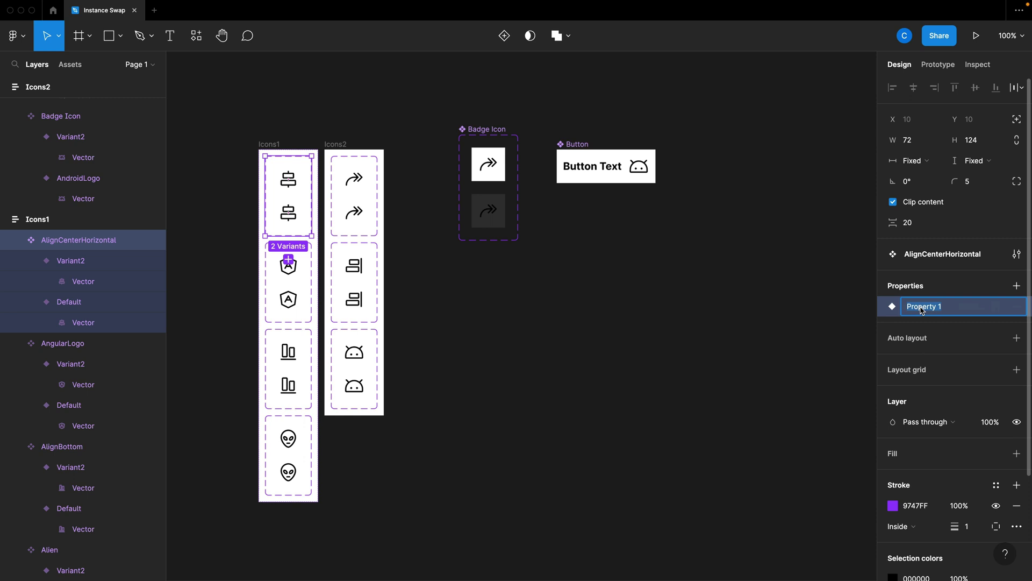
pyautogui.write('isDark')
pyautogui.press('Return')
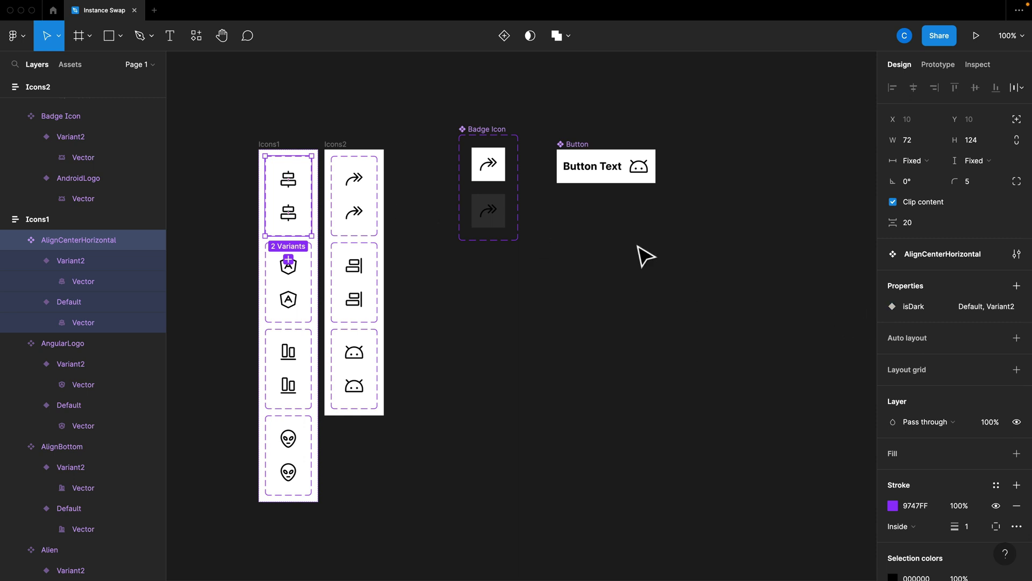
pyautogui.click(296, 186)
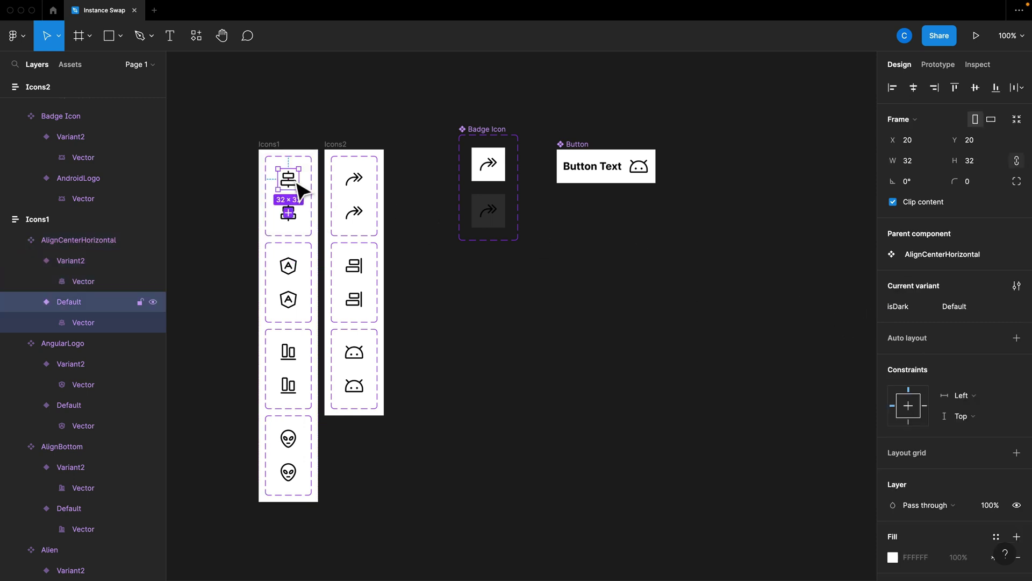
pyautogui.click(961, 308)
pyautogui.write('True')
pyautogui.press('Return')
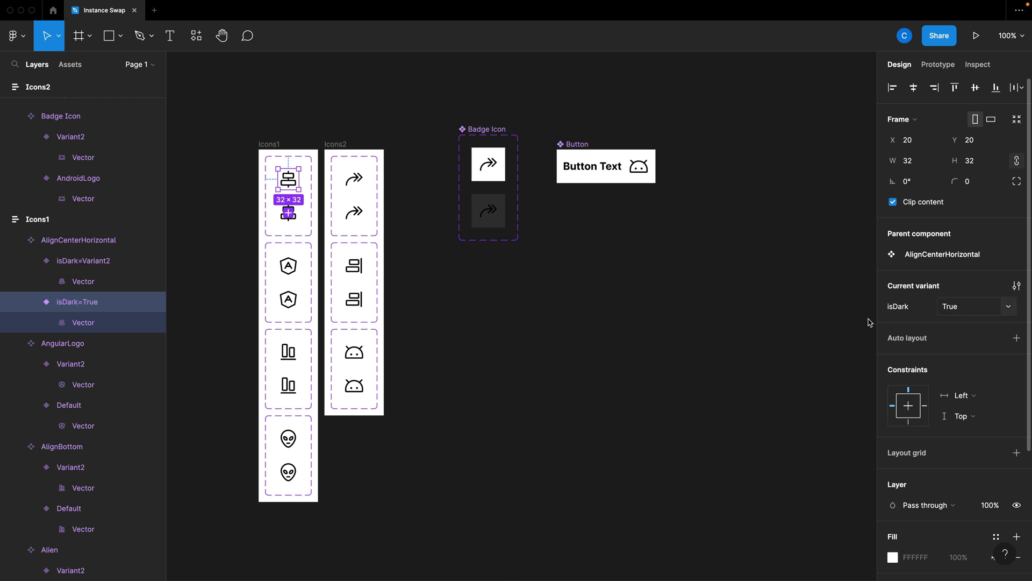
pyautogui.click(289, 213)
pyautogui.click(295, 221)
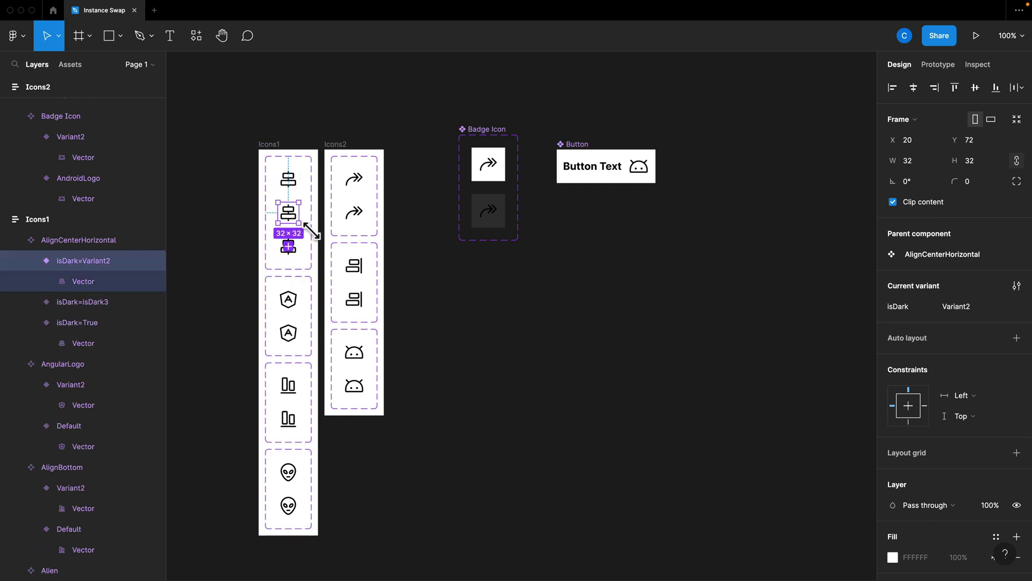
pyautogui.hotkey('ctrl', 'z')
pyautogui.write('False')
pyautogui.press('Return')
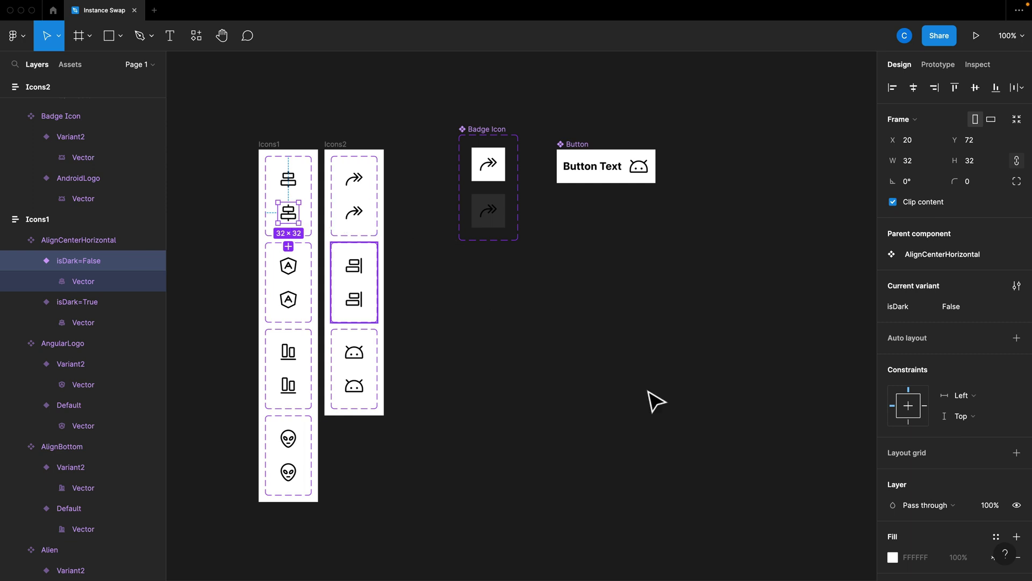
# - Apply the Gray 4 colour style to the isDark=False icon
pyautogui.scroll(-4, 975, 534)
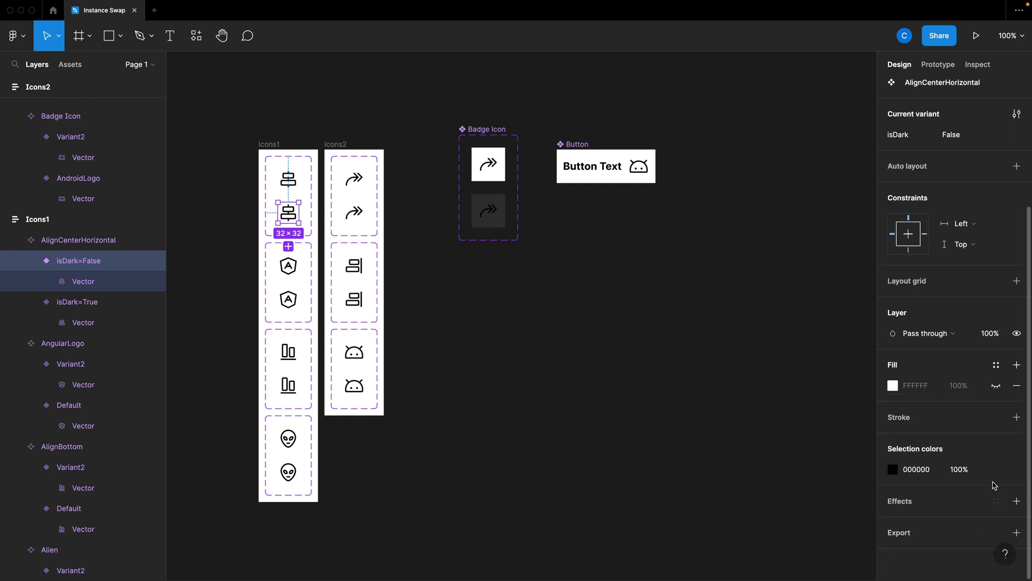
pyautogui.click(997, 470)
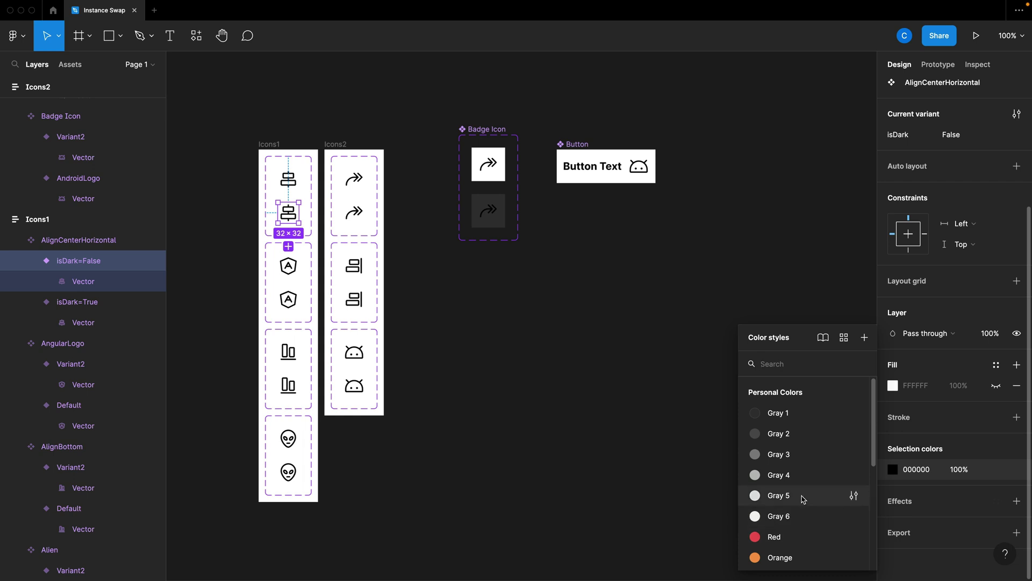
pyautogui.click(783, 495)
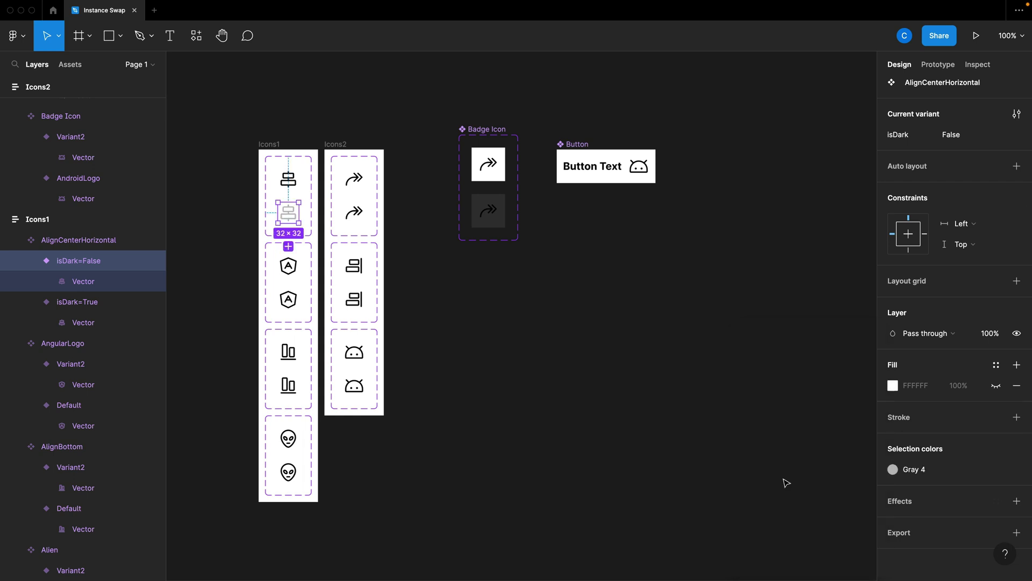
pyautogui.click(707, 447)
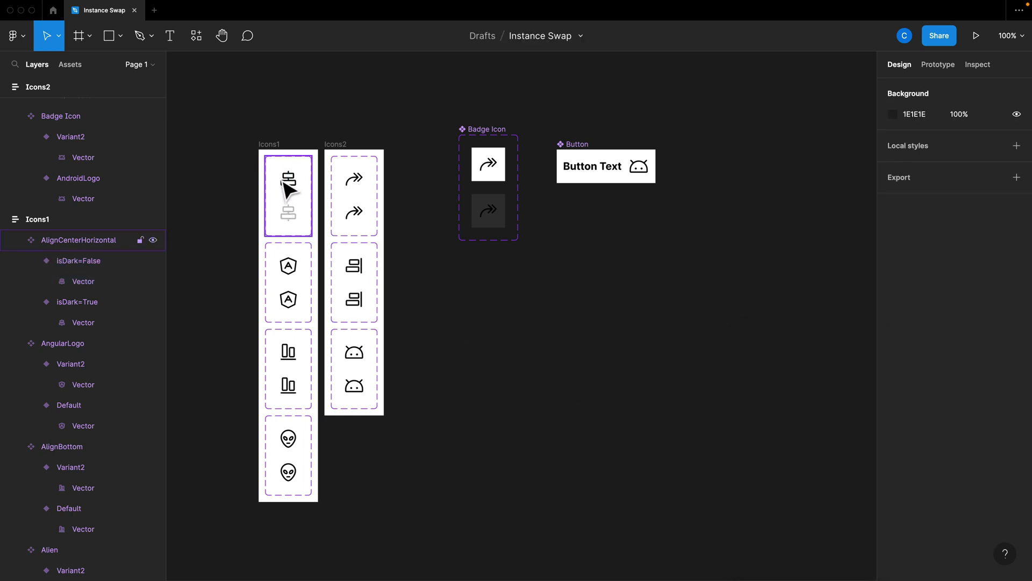
pyautogui.click(301, 171)
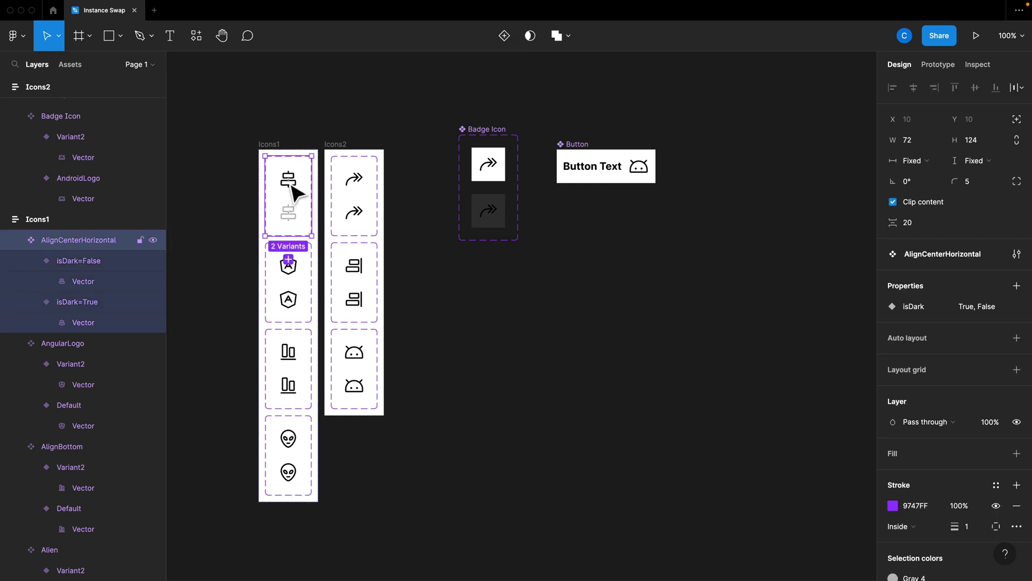
pyautogui.click(295, 197)
pyautogui.moveTo(295, 198); pyautogui.dragTo(505, 338)
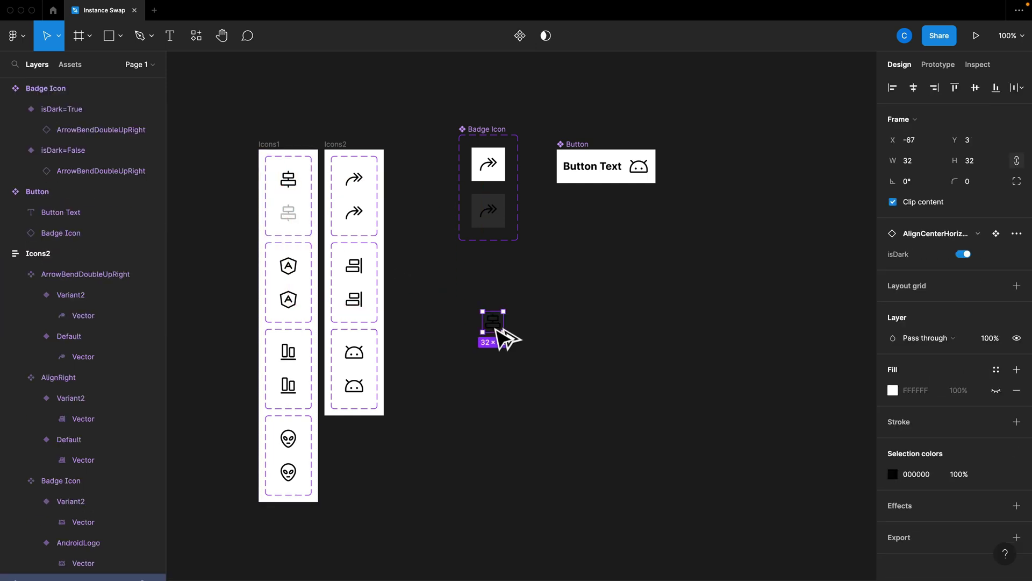
pyautogui.click(965, 256)
pyautogui.click(966, 257)
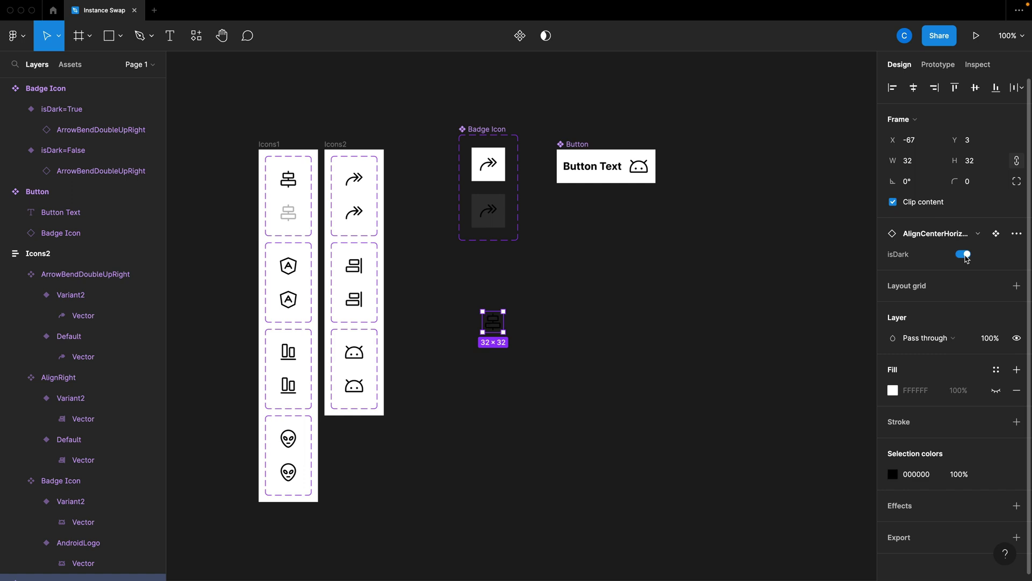
pyautogui.click(526, 322)
pyautogui.click(493, 322)
pyautogui.press('Delete')
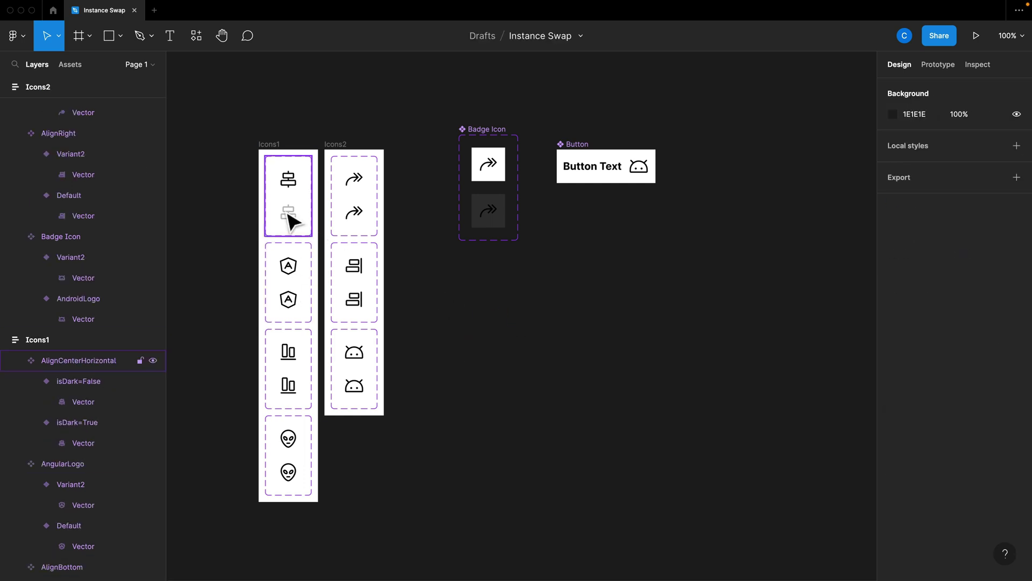
pyautogui.click(292, 299)
pyautogui.click(290, 383)
pyautogui.click(354, 298)
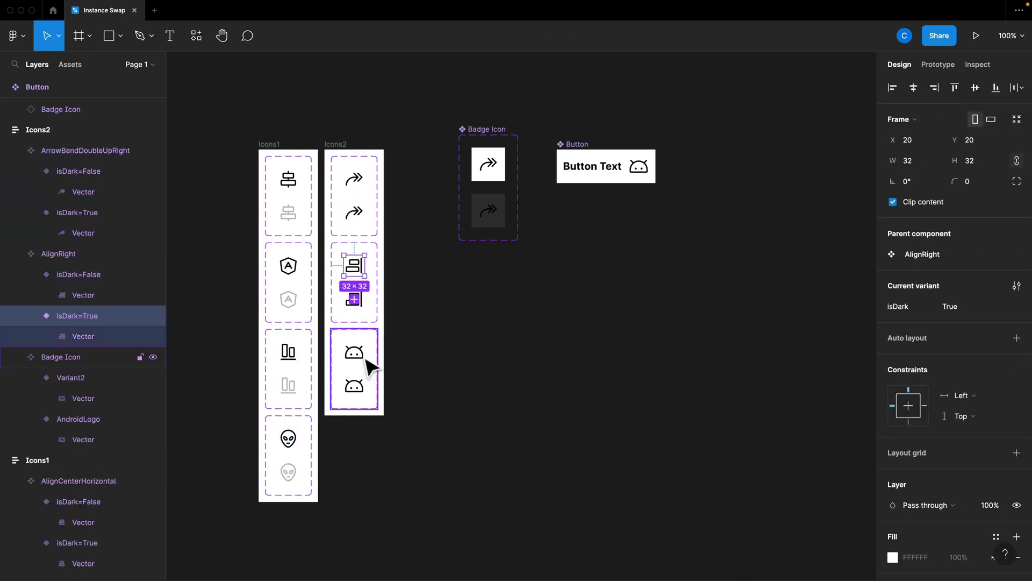
pyautogui.click(354, 386)
pyautogui.click(401, 272)
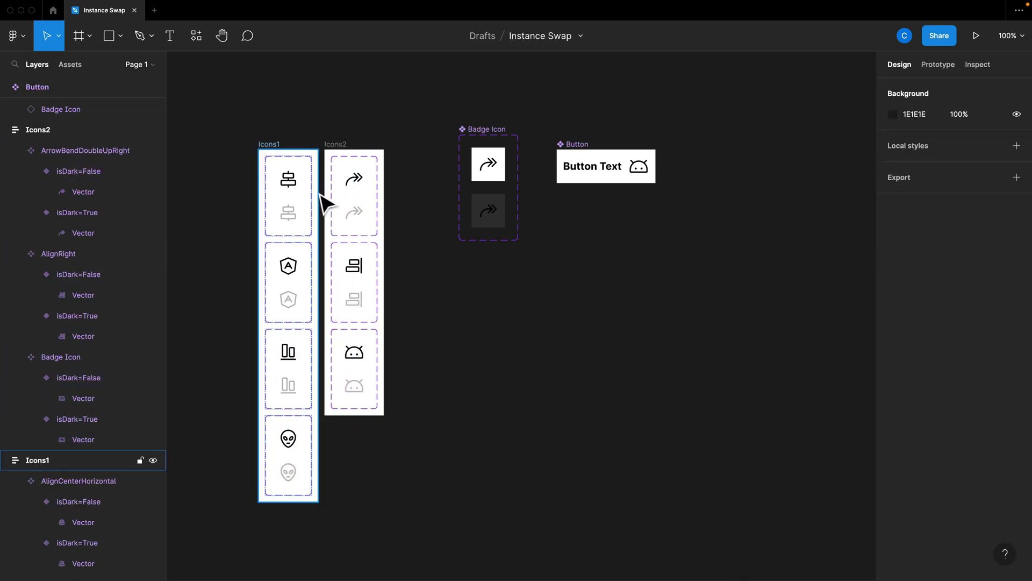
# - Toggle isDark off and on for the arrow icon inside the dark variant to preview it
pyautogui.doubleClick(495, 219)
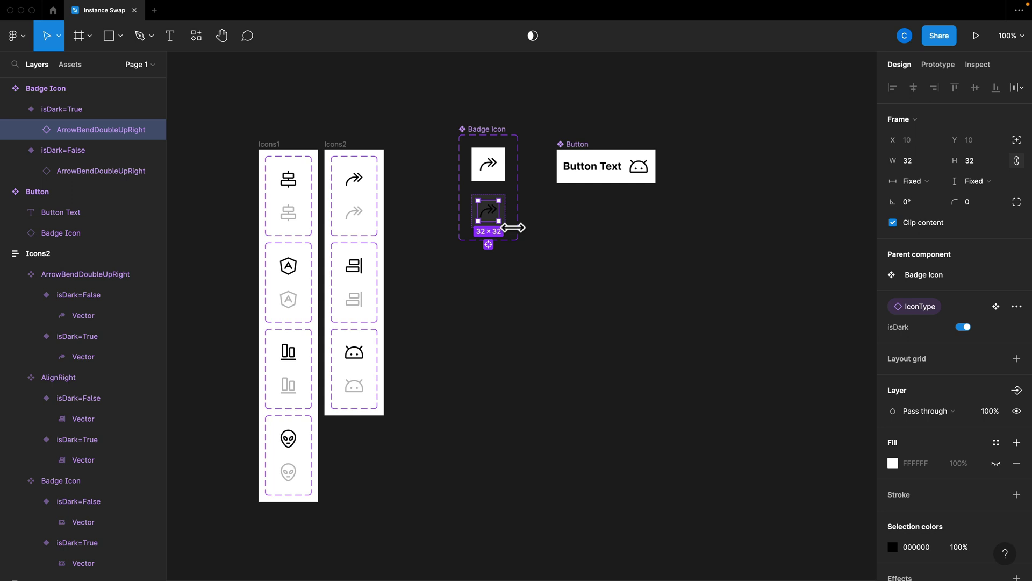
pyautogui.click(965, 329)
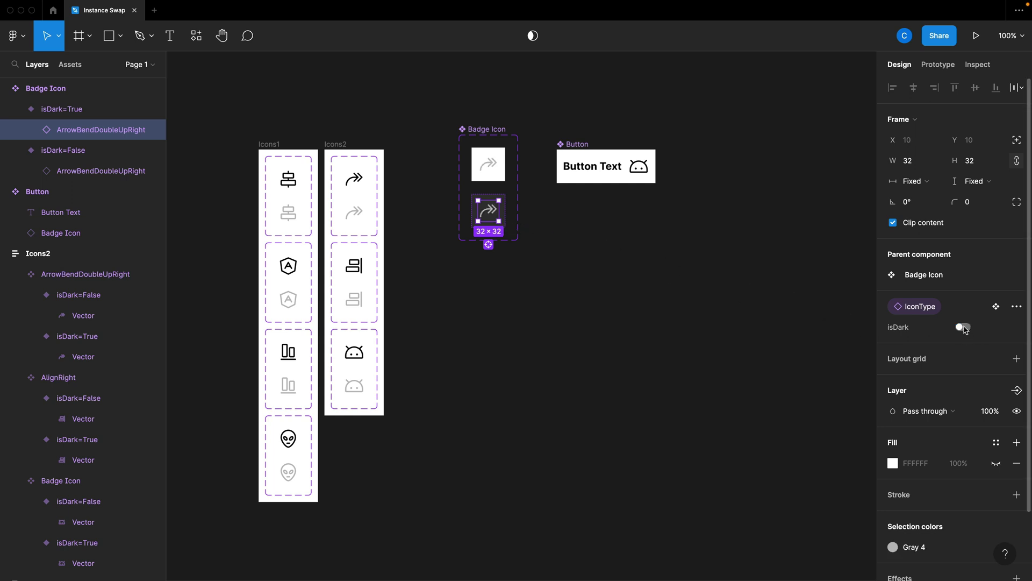
pyautogui.click(963, 327)
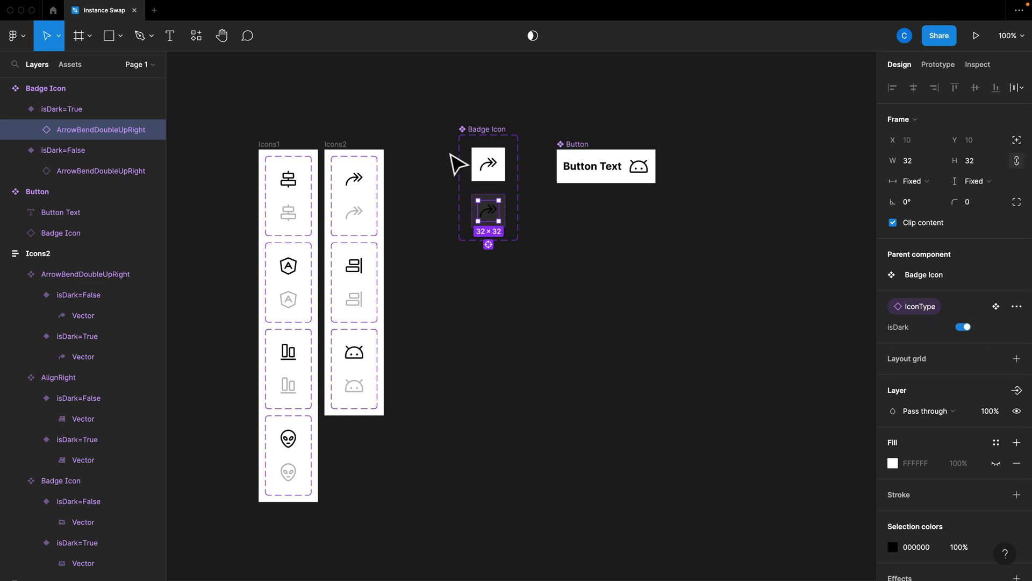
pyautogui.click(534, 239)
pyautogui.click(489, 161)
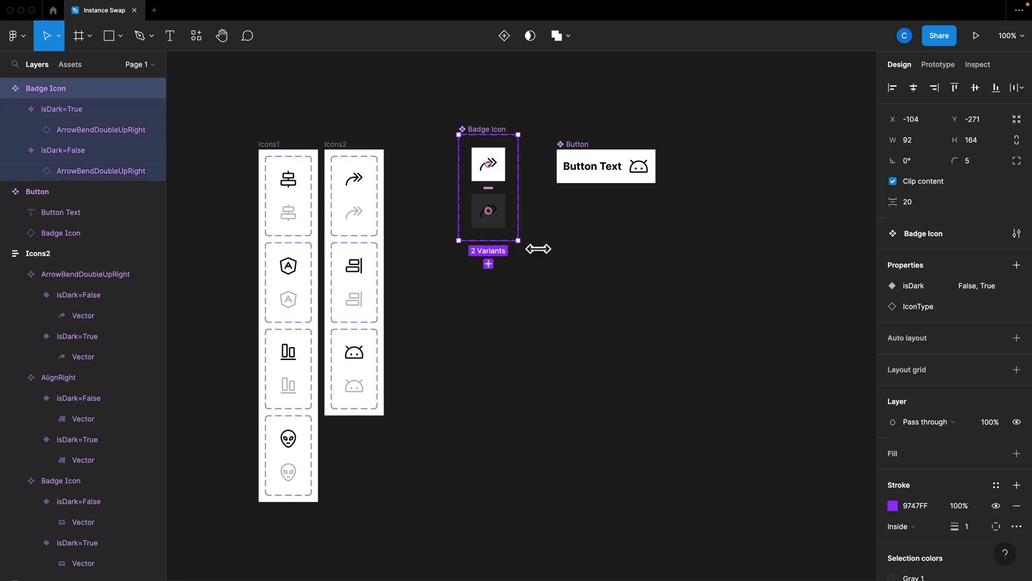
# - Drag out a dark Badge Icon instance and test its isDark toggle and Android/arrow icon swap
pyautogui.click(489, 211)
pyautogui.moveTo(488, 211); pyautogui.dragTo(684, 303)
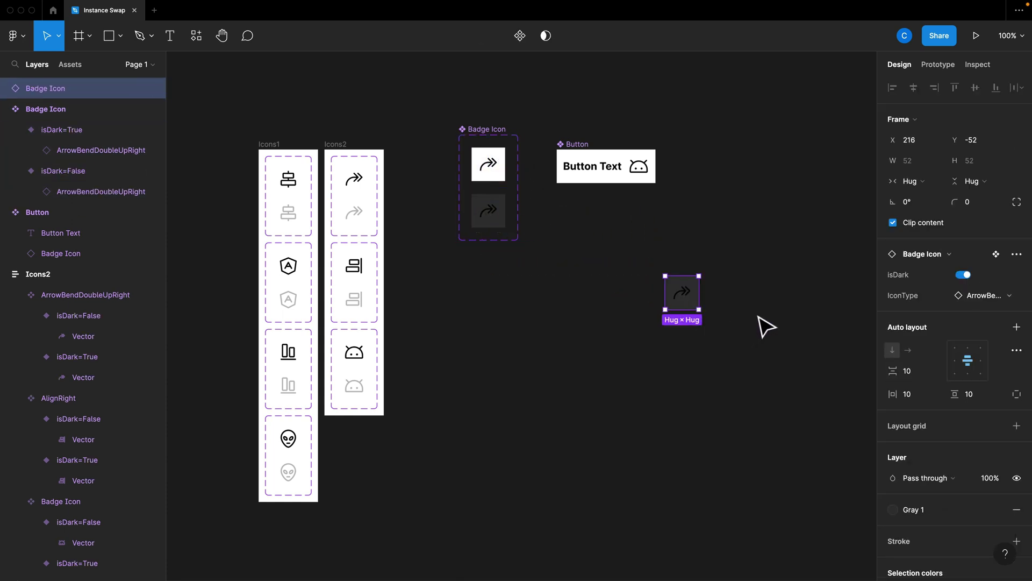
pyautogui.click(965, 279)
pyautogui.click(965, 279)
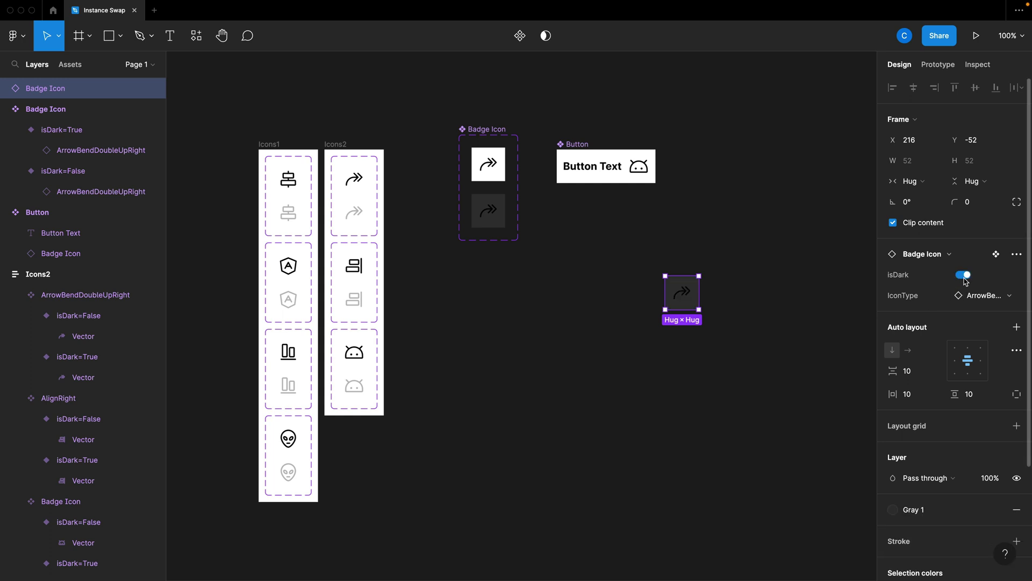
pyautogui.click(973, 298)
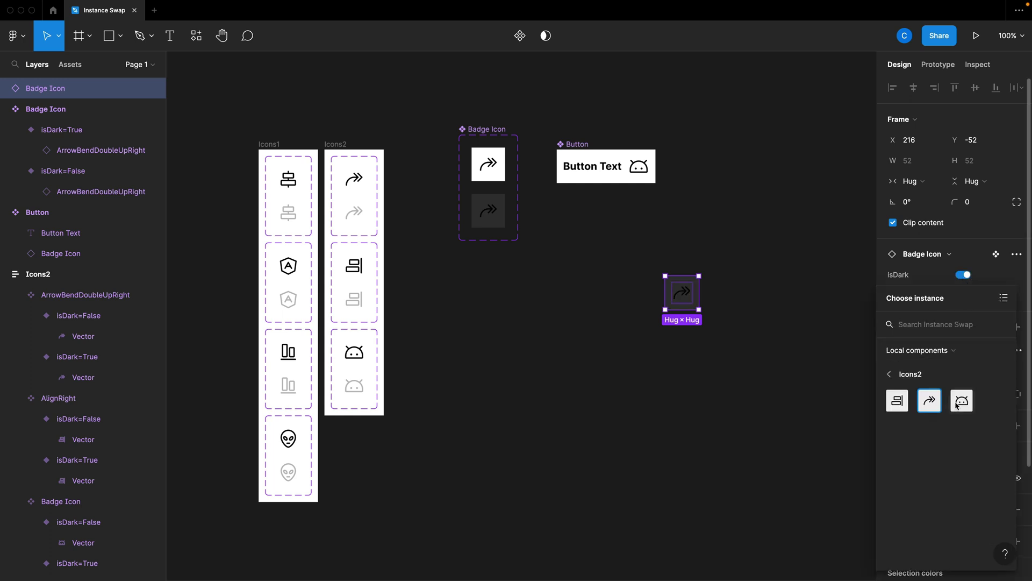
pyautogui.click(958, 398)
pyautogui.click(972, 295)
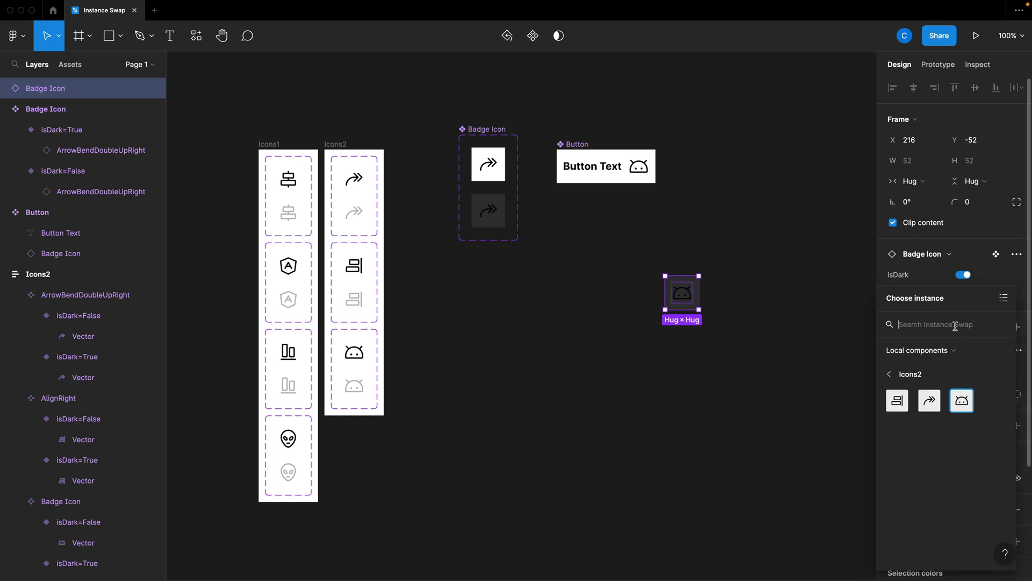
pyautogui.click(933, 400)
# - Toggle the nested icon's isDark, then move the instance below the component set
pyautogui.click(767, 315)
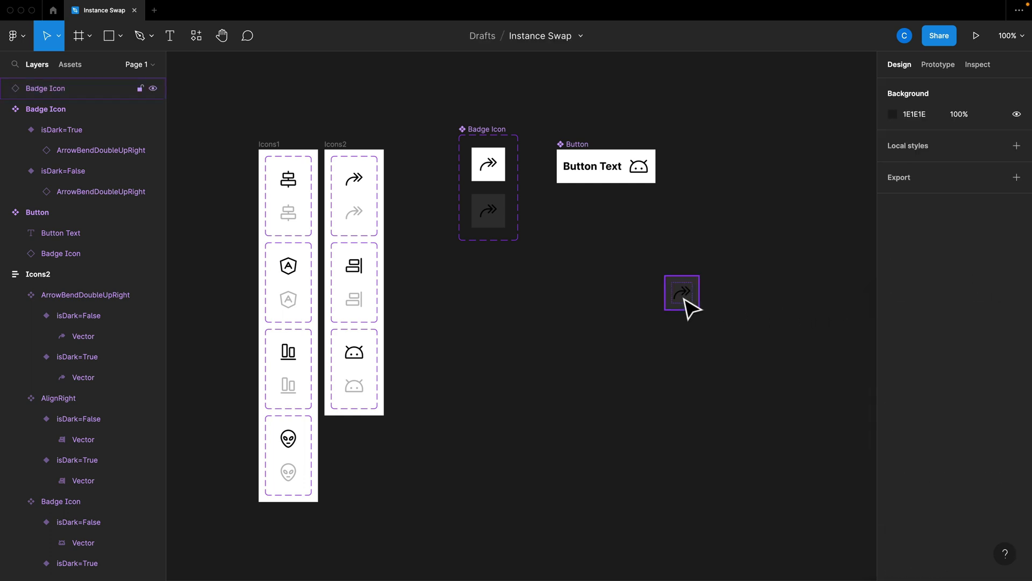
pyautogui.click(686, 301)
pyautogui.doubleClick(686, 303)
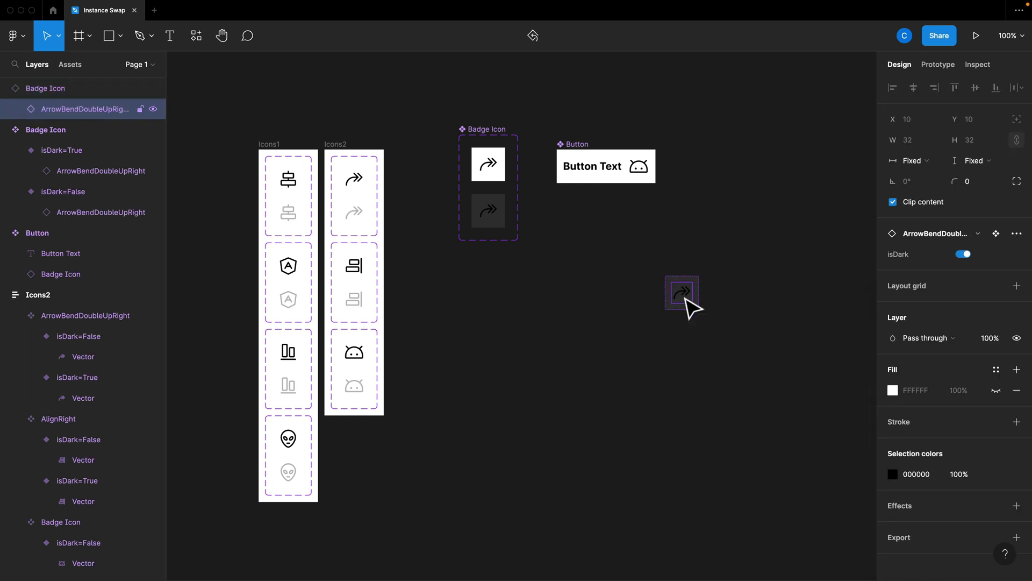
pyautogui.click(962, 256)
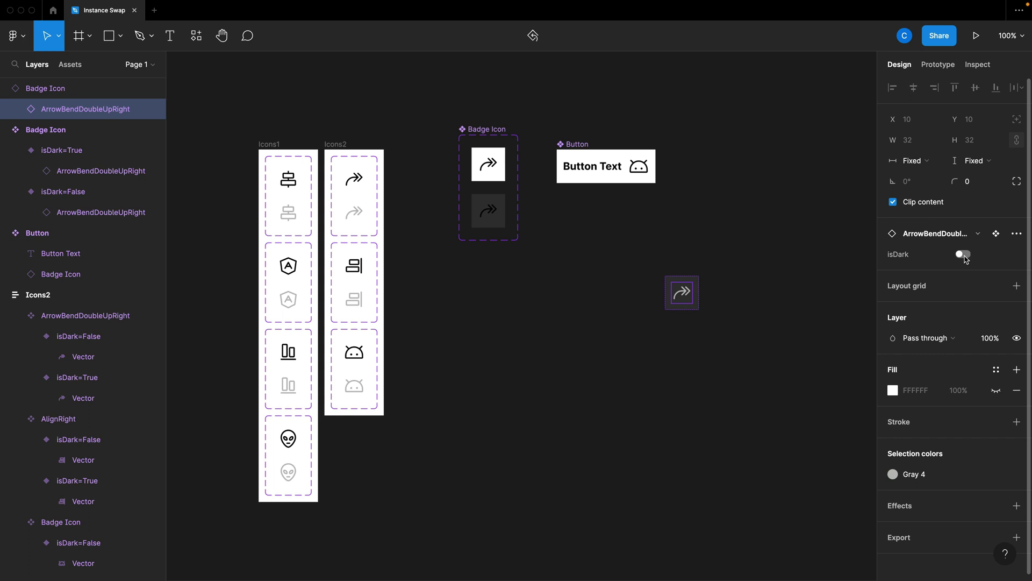
pyautogui.click(963, 256)
pyautogui.click(963, 256)
pyautogui.moveTo(754, 333); pyautogui.dragTo(679, 273)
pyautogui.moveTo(689, 307); pyautogui.dragTo(503, 311)
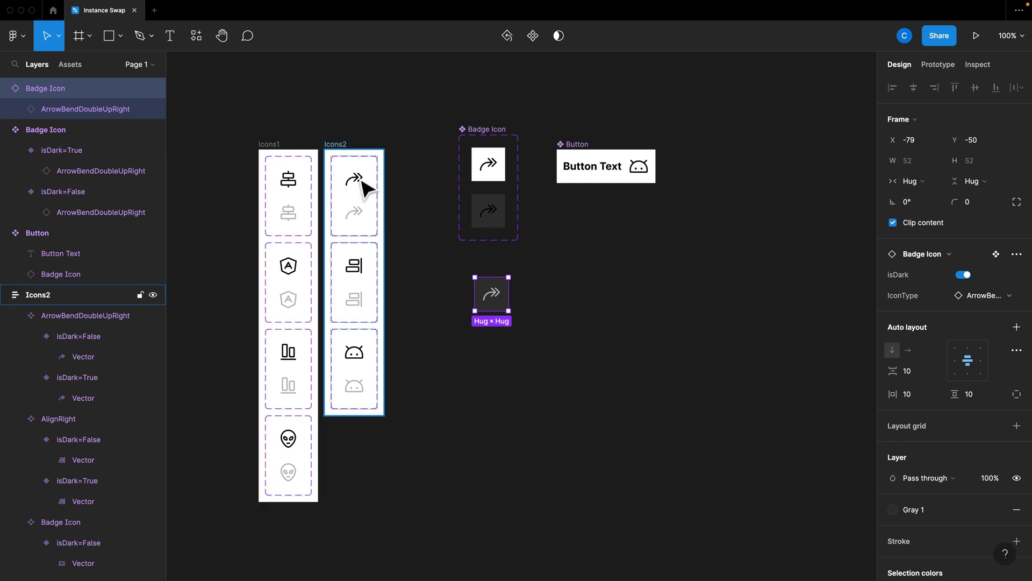
pyautogui.click(653, 177)
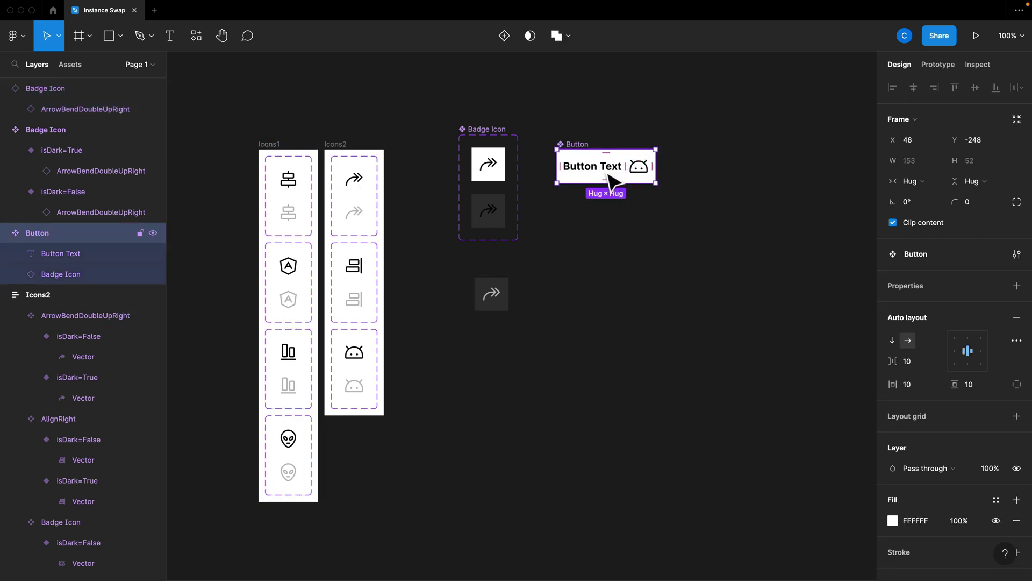
# - Create an Instance swap property for Button's badge with arrow, AlignBottom and Alien as preferred icons
pyautogui.click(647, 173)
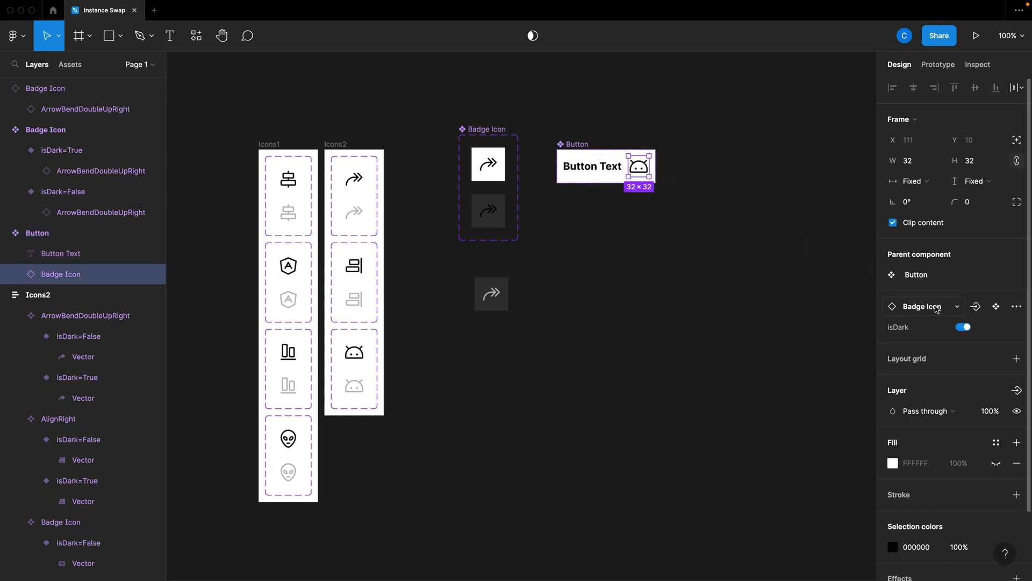
pyautogui.click(976, 307)
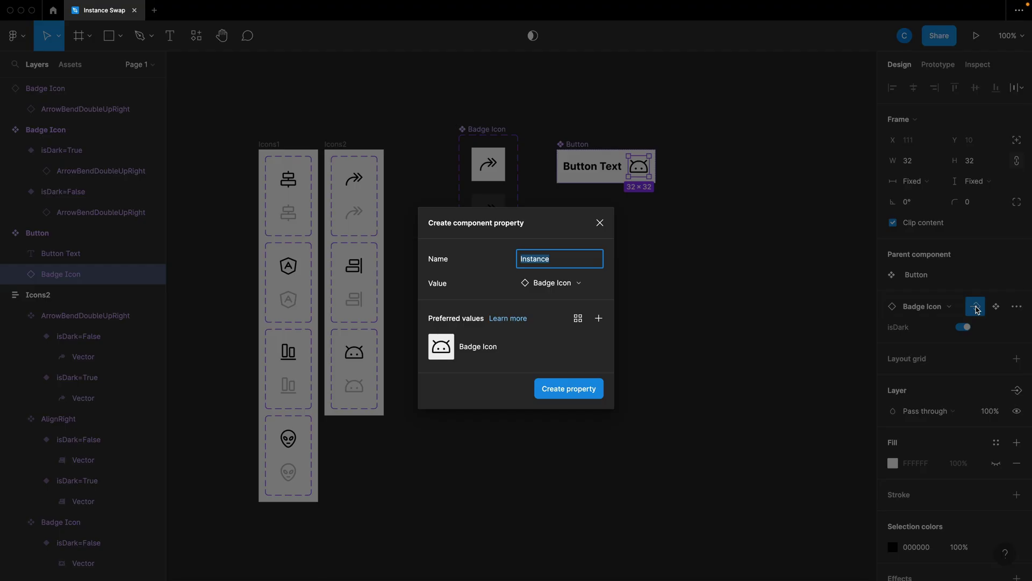
pyautogui.click(598, 318)
pyautogui.click(662, 400)
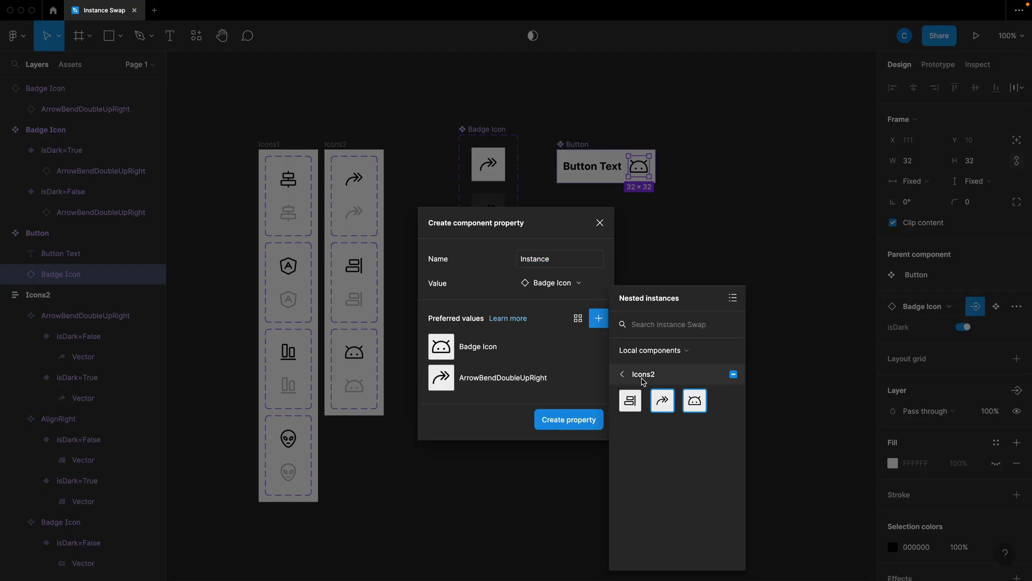
pyautogui.click(643, 379)
pyautogui.click(645, 372)
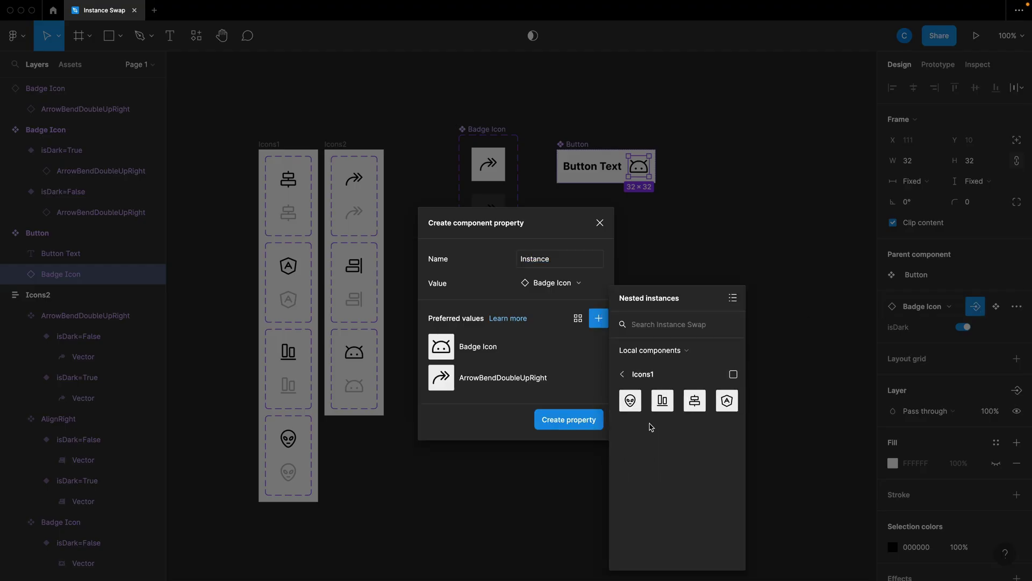
pyautogui.click(667, 401)
pyautogui.click(631, 401)
pyautogui.click(569, 482)
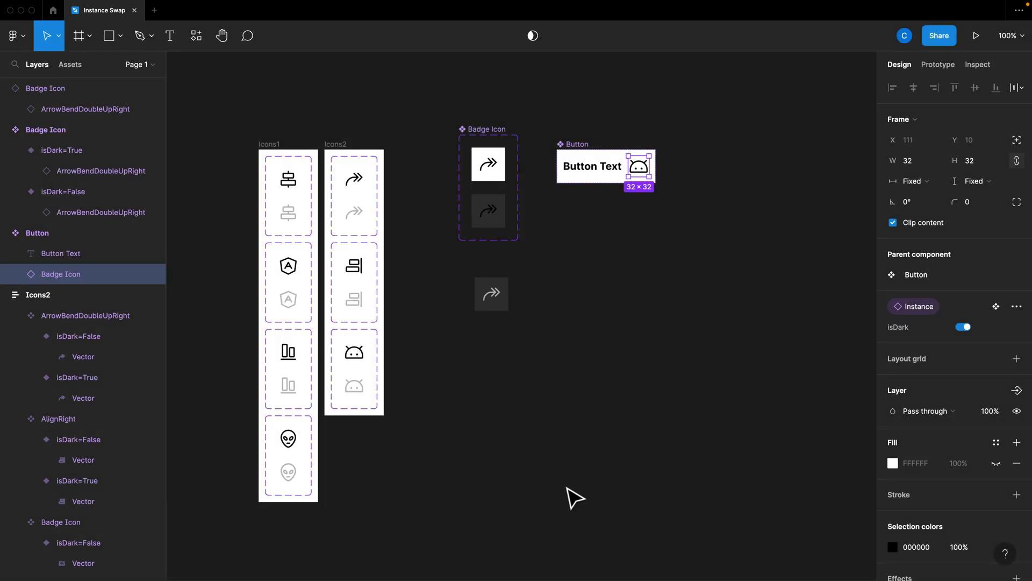
# - Place a test Button instance, swap its icon to the arrow, then delete it
pyautogui.click(602, 180)
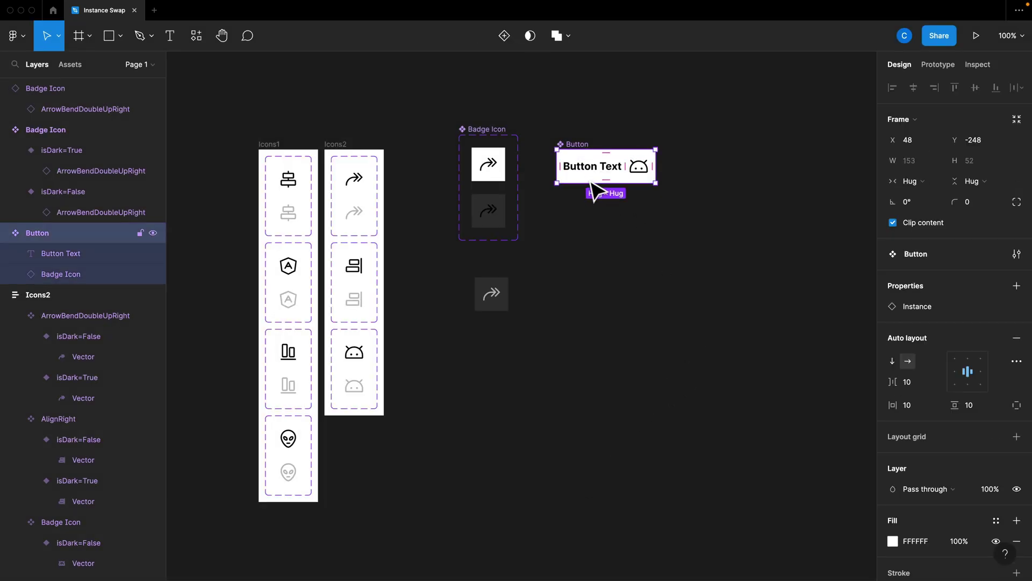
pyautogui.moveTo(594, 188); pyautogui.dragTo(678, 358)
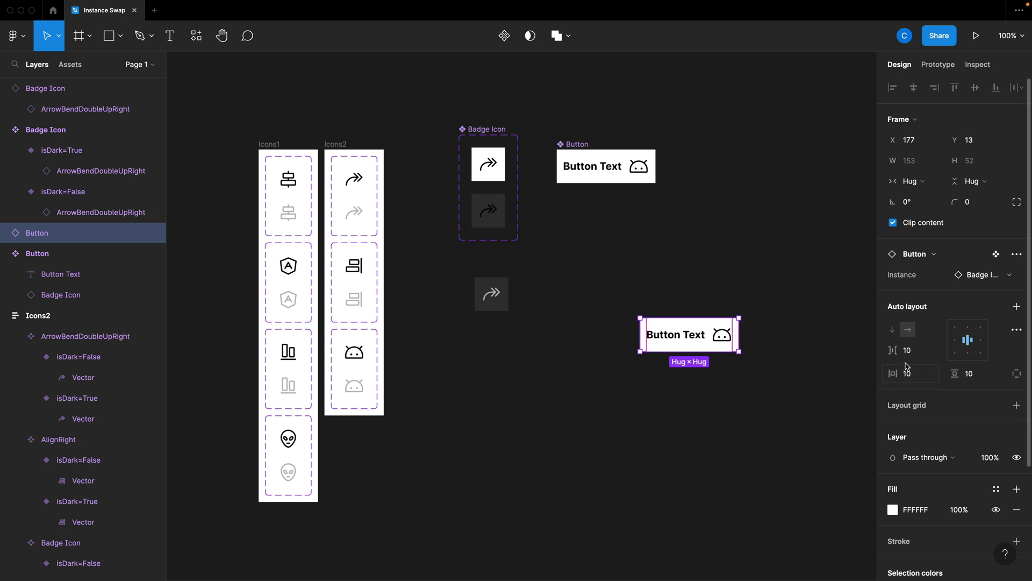
pyautogui.click(976, 275)
pyautogui.click(929, 379)
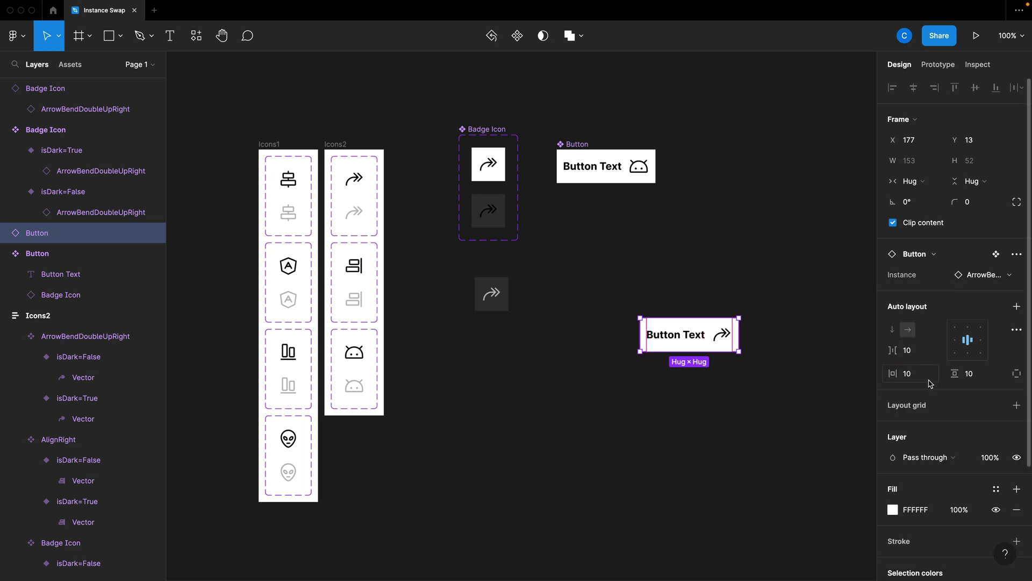
pyautogui.click(814, 364)
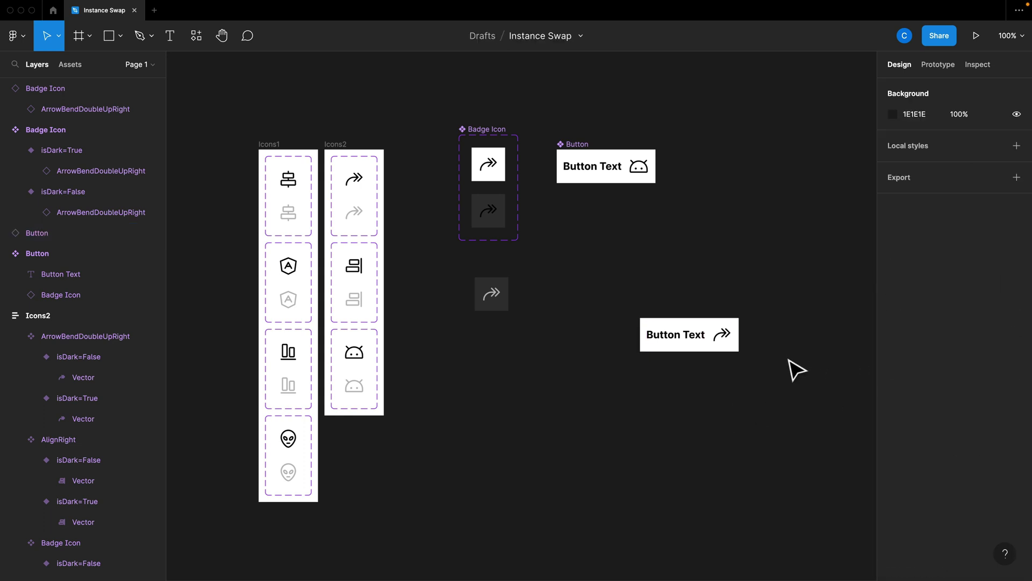
pyautogui.click(674, 325)
pyautogui.press('Delete')
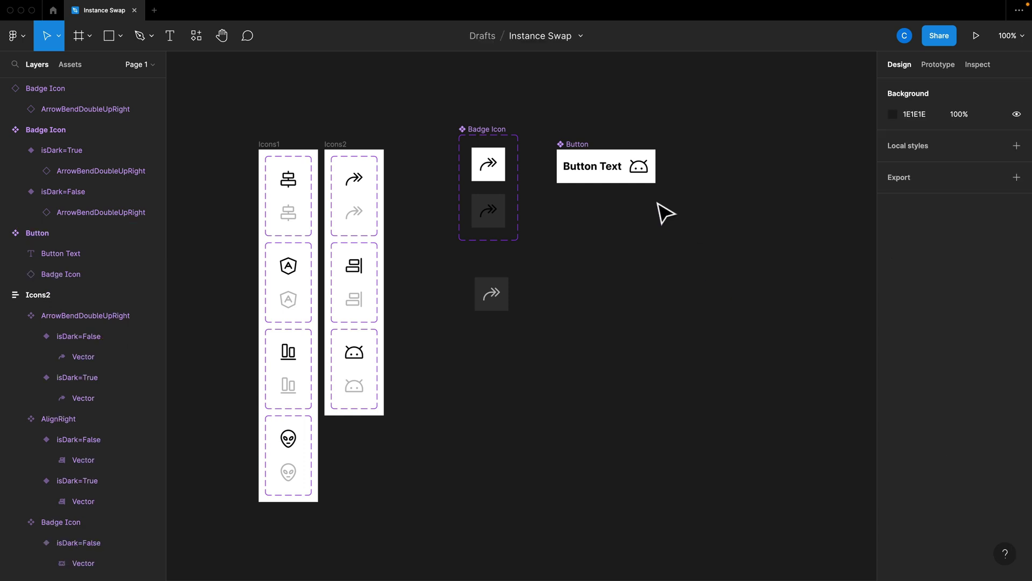
# - Add a Show Badge Icon boolean property to Button's nested badge icon
pyautogui.doubleClick(648, 174)
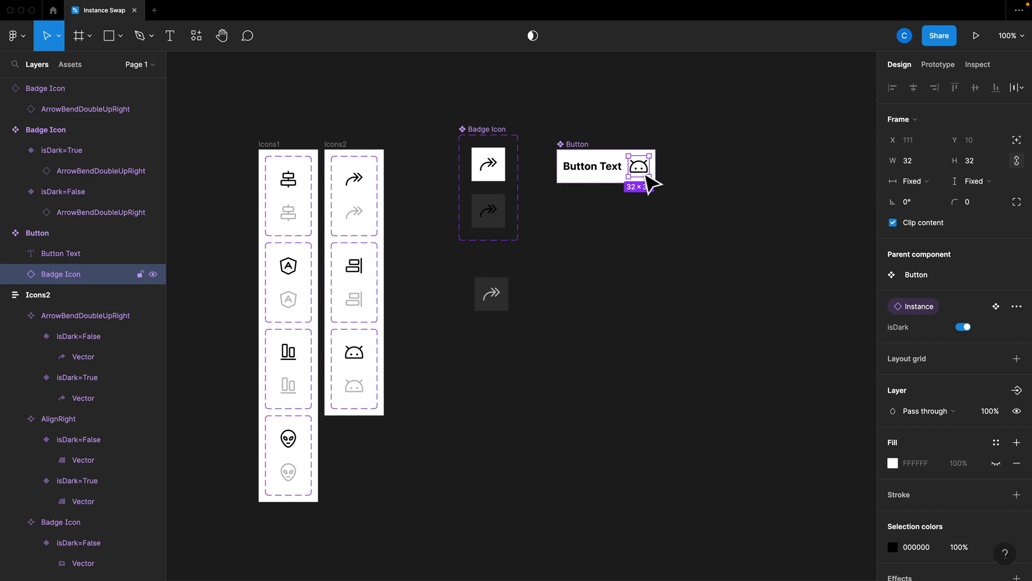
pyautogui.click(1019, 393)
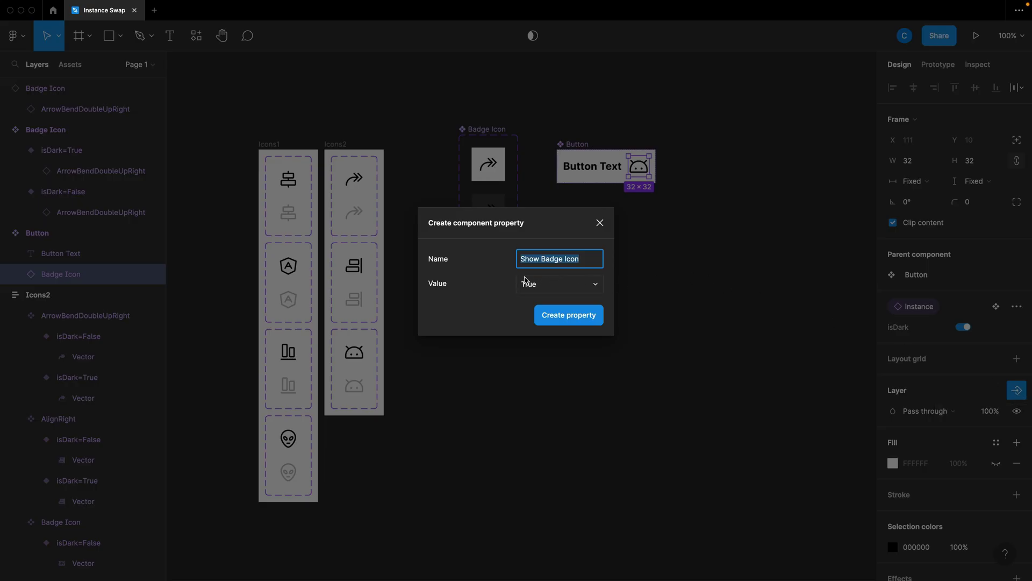
pyautogui.click(586, 320)
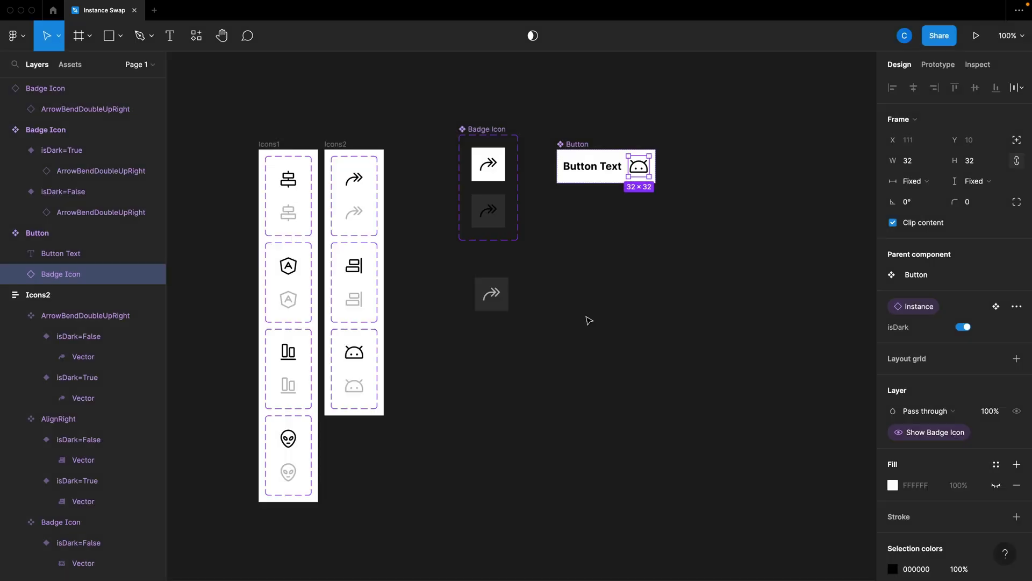
pyautogui.click(645, 317)
# - Place a Button instance and toggle its Show Badge Icon off, on, then off again
pyautogui.click(597, 185)
pyautogui.moveTo(589, 182); pyautogui.dragTo(644, 300)
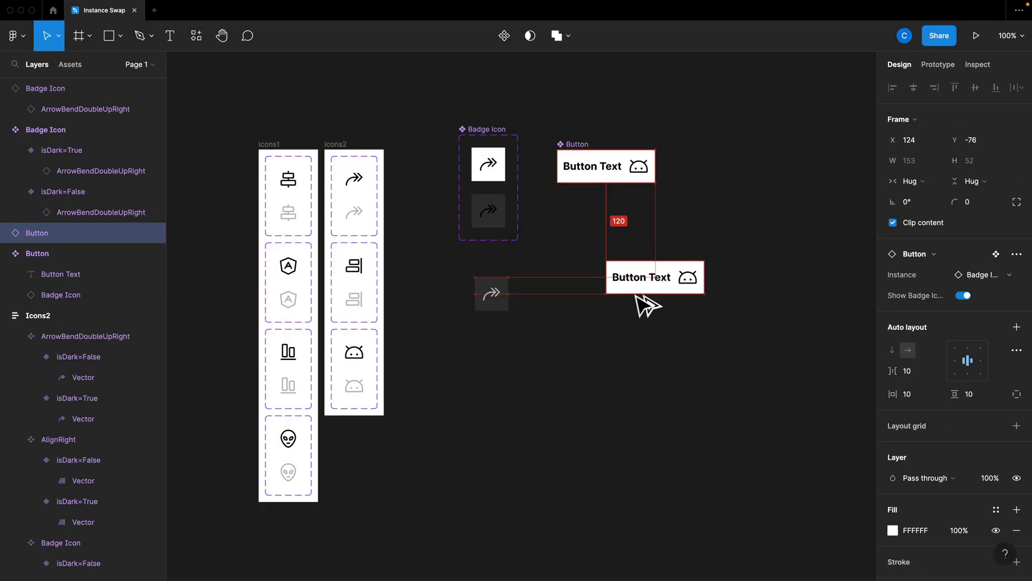
pyautogui.click(691, 293)
pyautogui.click(693, 359)
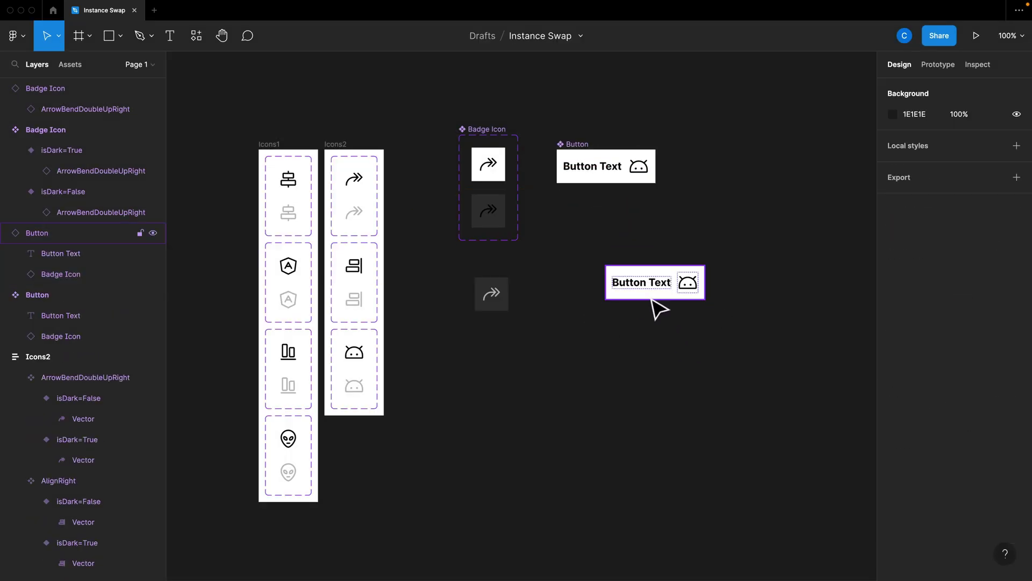
pyautogui.click(667, 293)
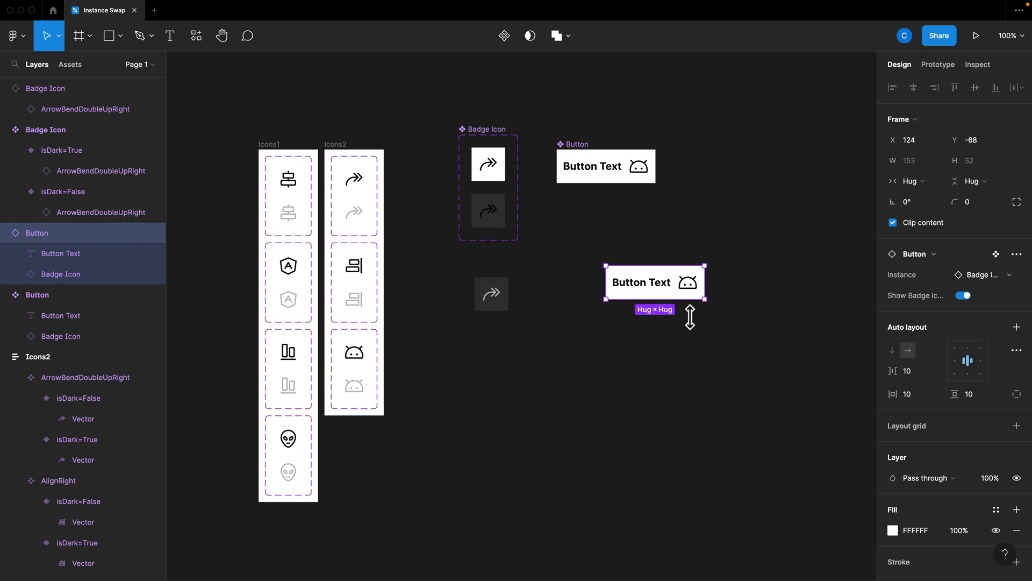
pyautogui.click(964, 296)
pyautogui.click(964, 275)
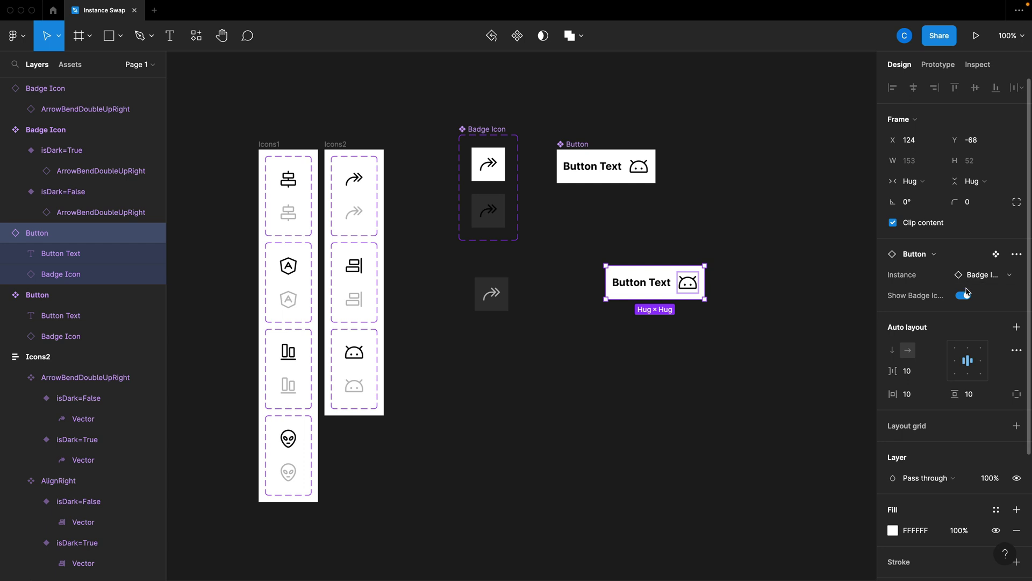
pyautogui.click(965, 298)
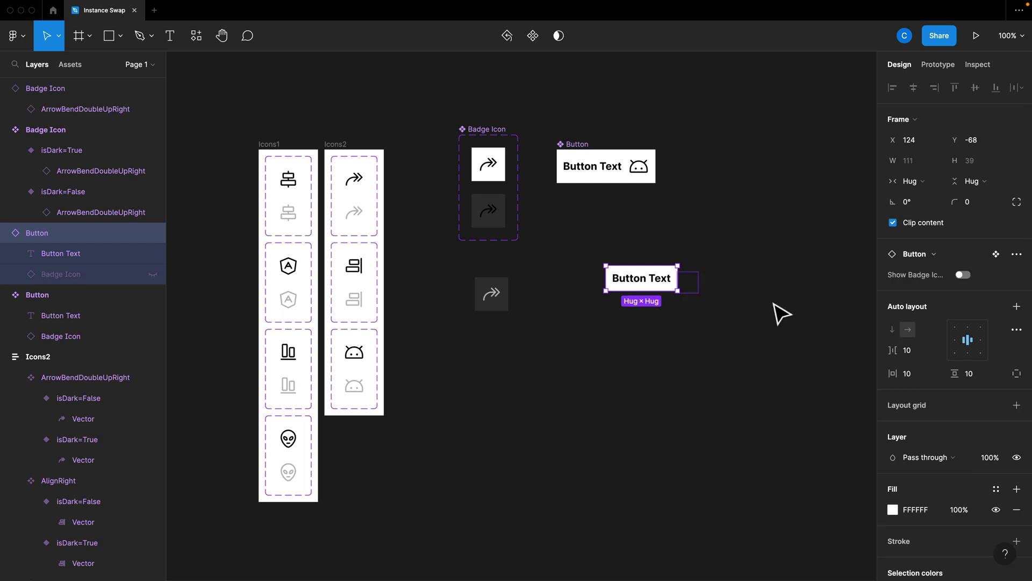
# - Toggle Show Badge Icon on the instance back on, then off again
pyautogui.click(963, 274)
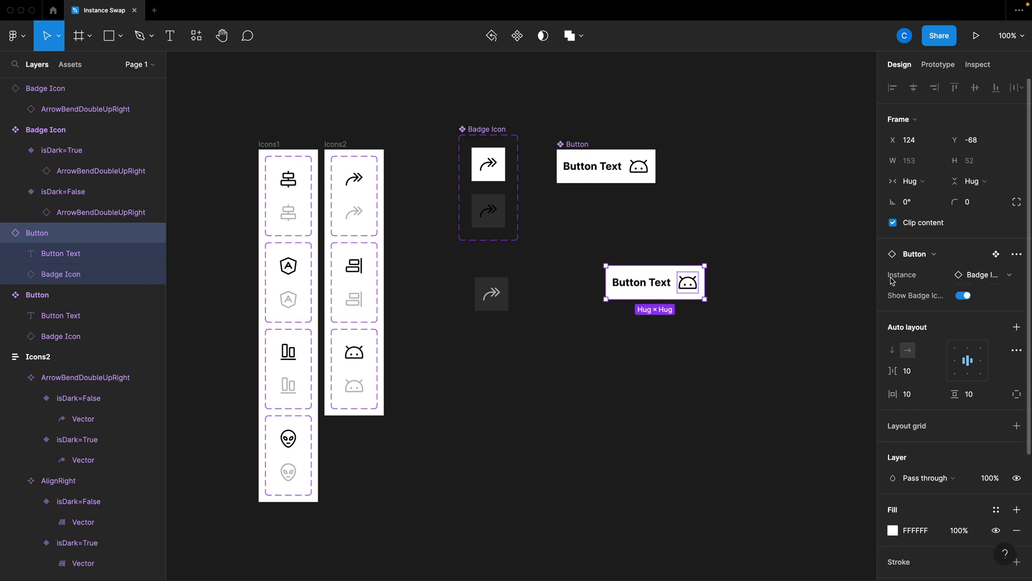
pyautogui.click(648, 286)
pyautogui.press('Escape')
pyautogui.click(694, 289)
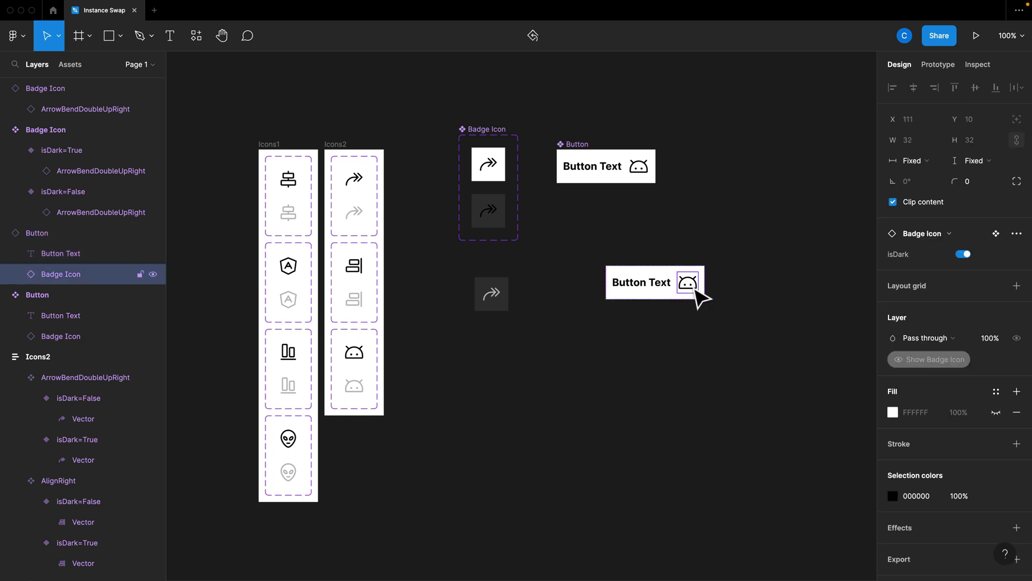
pyautogui.click(683, 307)
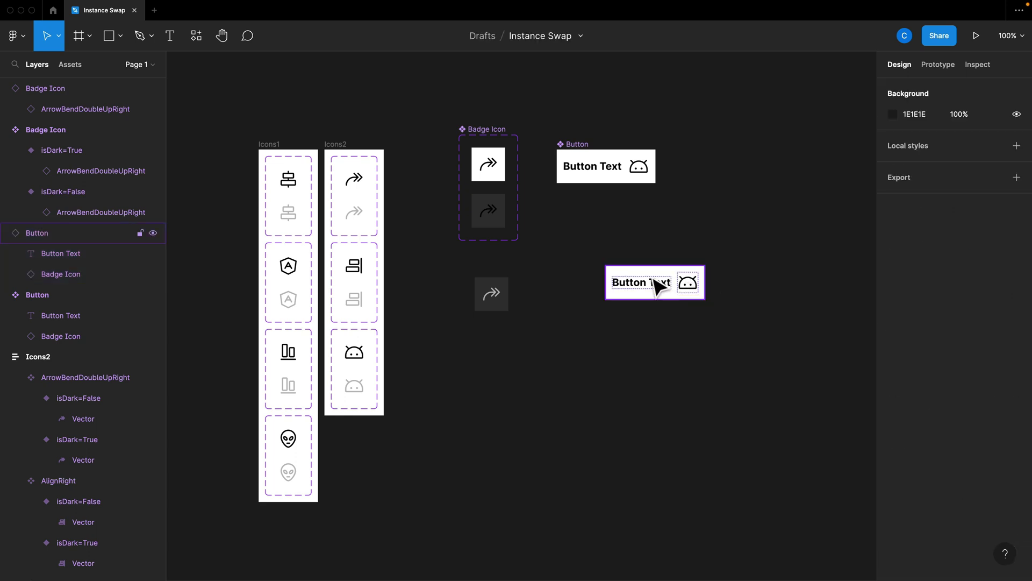
pyautogui.click(657, 288)
pyautogui.click(963, 275)
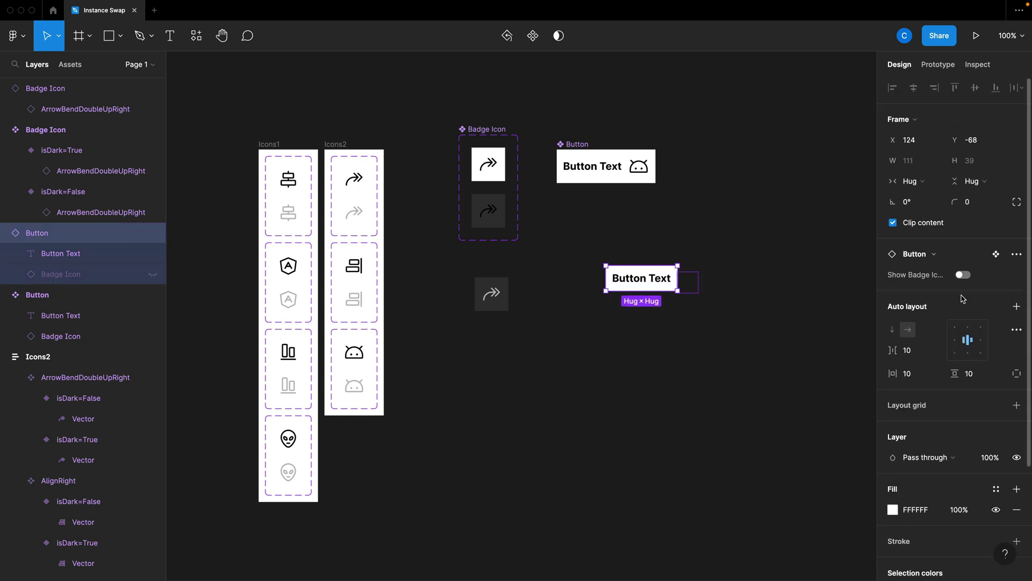
pyautogui.press('Escape')
# - Fix the main Button component's height at 52 and show the instance's badge again
pyautogui.click(637, 167)
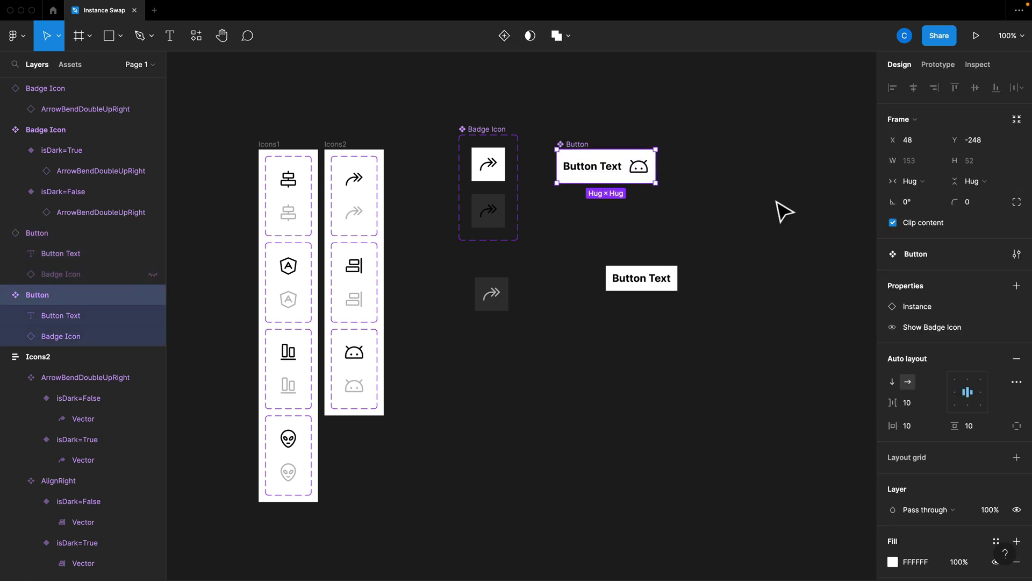
pyautogui.click(972, 182)
pyautogui.click(968, 167)
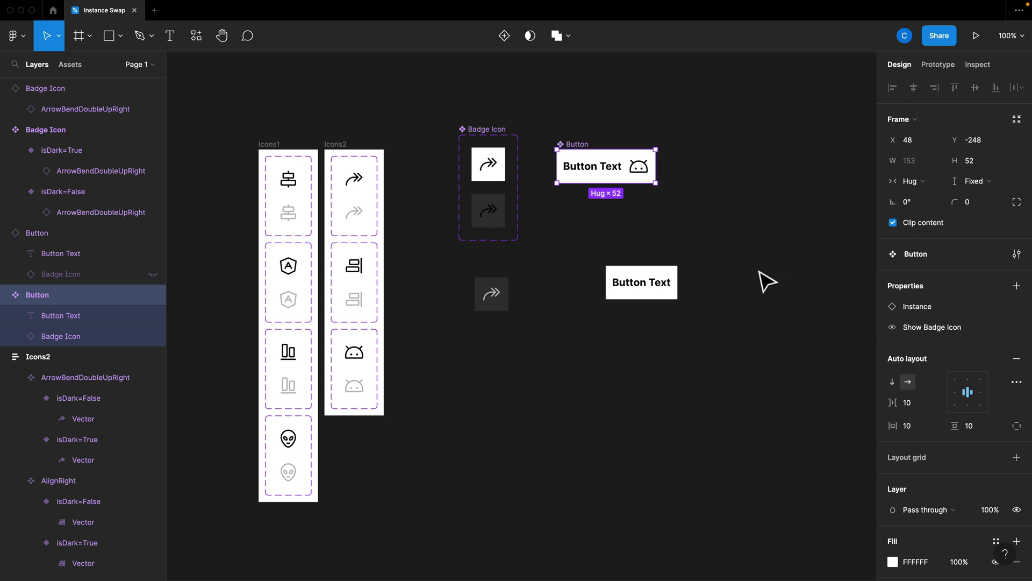
pyautogui.click(674, 293)
pyautogui.click(963, 275)
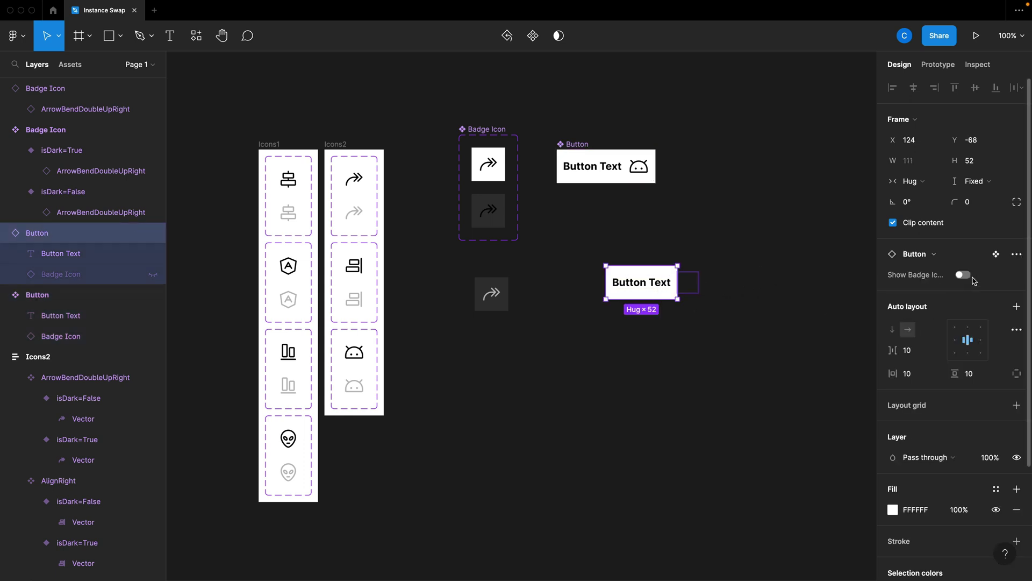
pyautogui.click(973, 278)
pyautogui.click(859, 276)
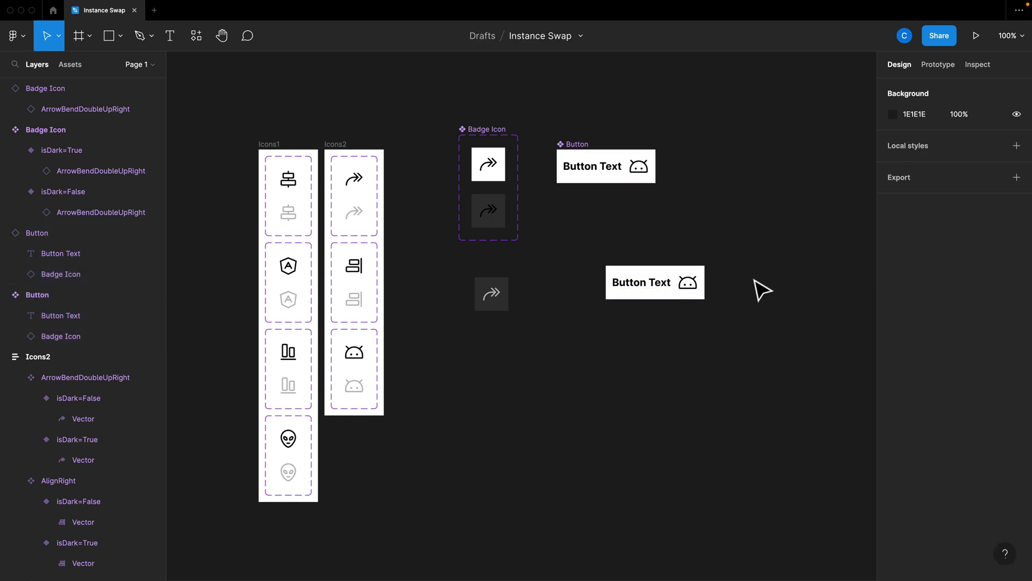
pyautogui.doubleClick(593, 171)
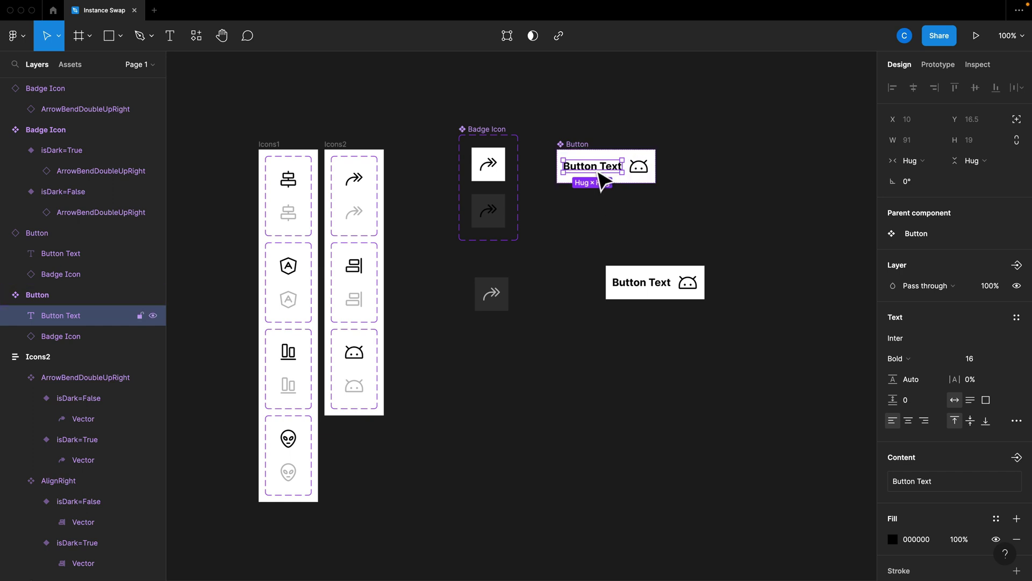
# - Create a BtnText text property from the Button Text label
pyautogui.click(1017, 459)
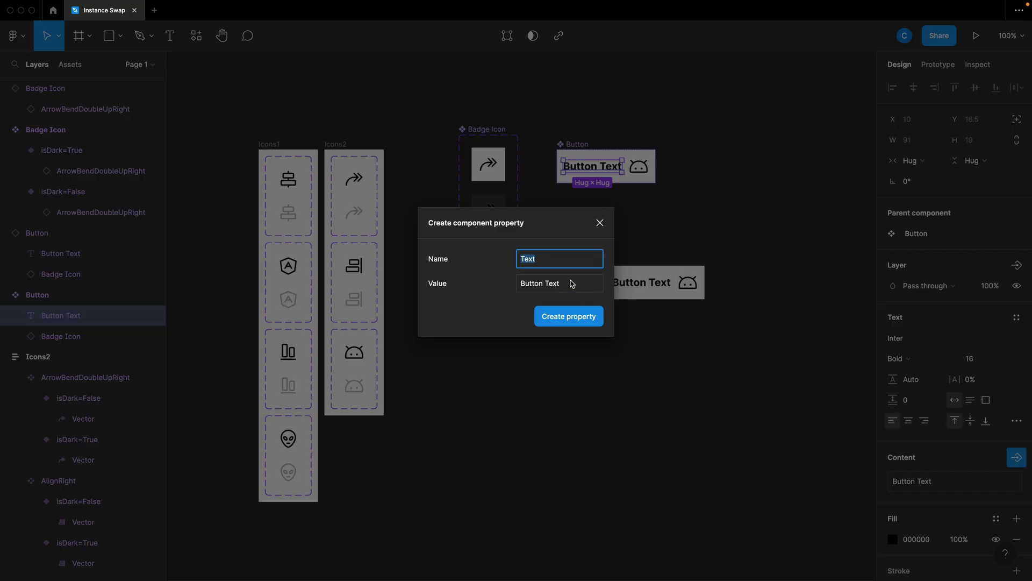
pyautogui.write('BtnText')
pyautogui.press('Return')
# - Test a fresh instance with an arrow badge, hidden icon and label 'stuff', then delete it
pyautogui.click(685, 293)
pyautogui.press('Delete')
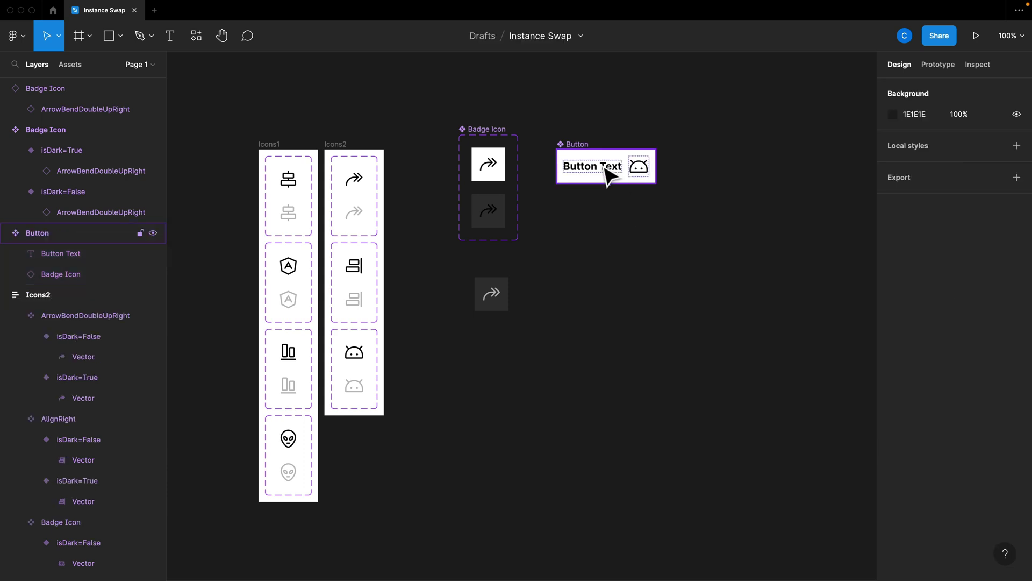
pyautogui.moveTo(601, 175); pyautogui.dragTo(648, 312)
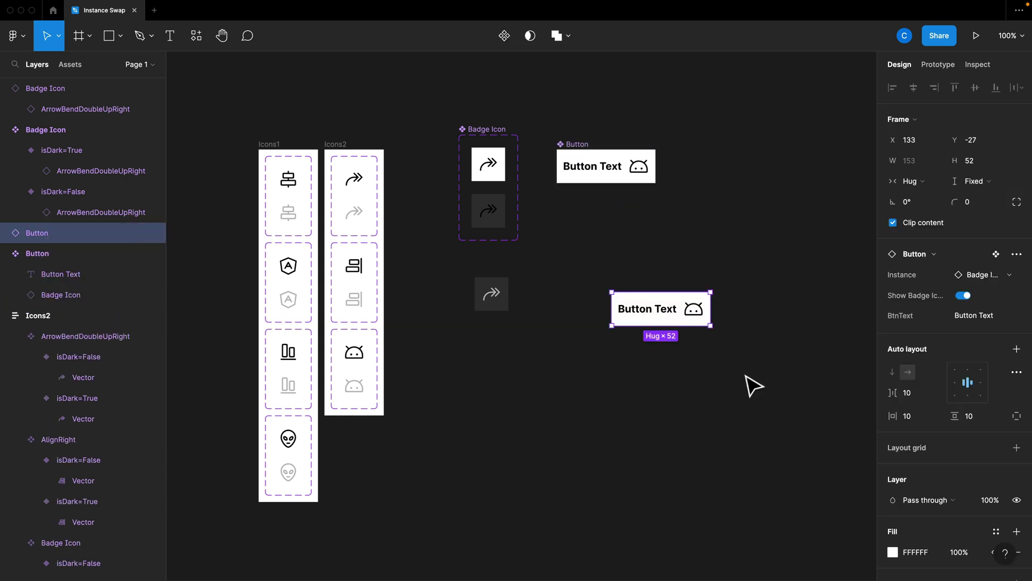
pyautogui.click(989, 279)
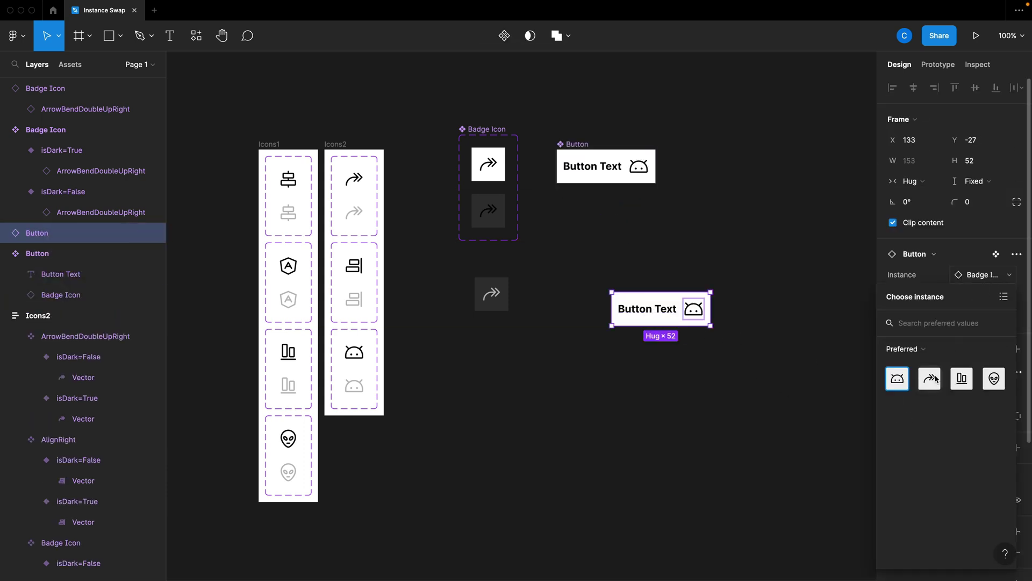
pyautogui.click(930, 379)
pyautogui.click(963, 275)
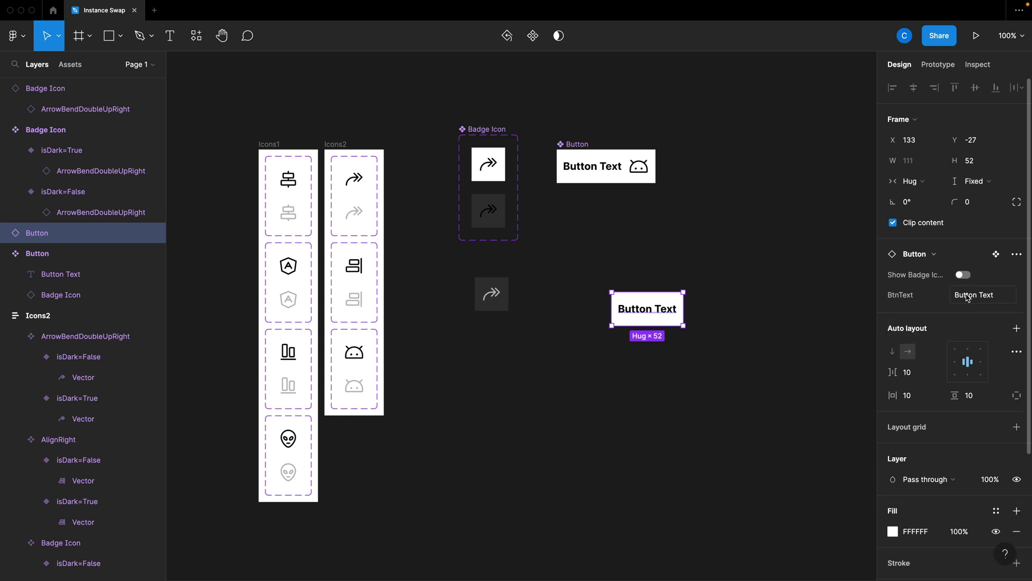
pyautogui.click(981, 299)
pyautogui.press('BackSpace')
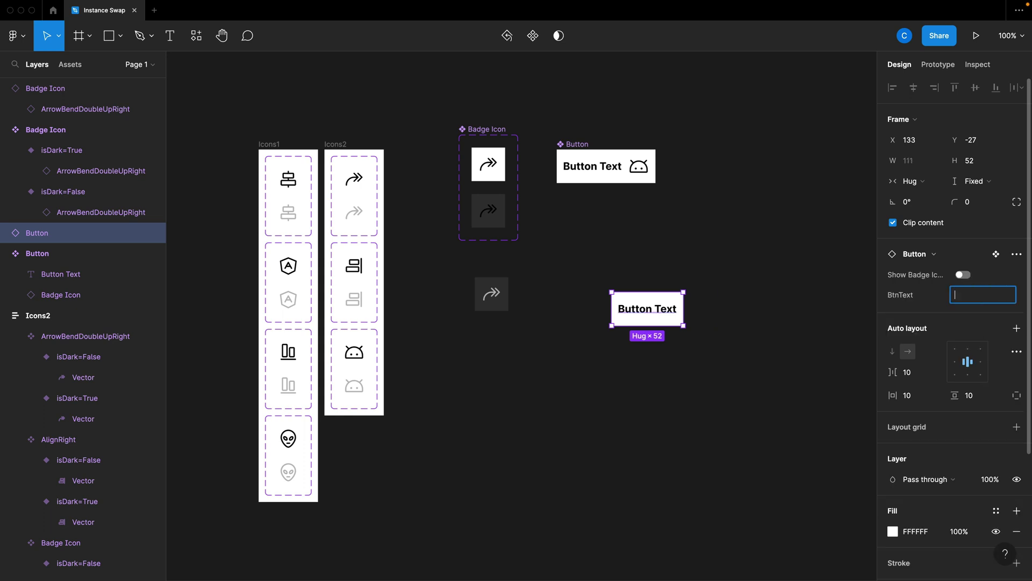
pyautogui.write('stuff')
pyautogui.click(802, 317)
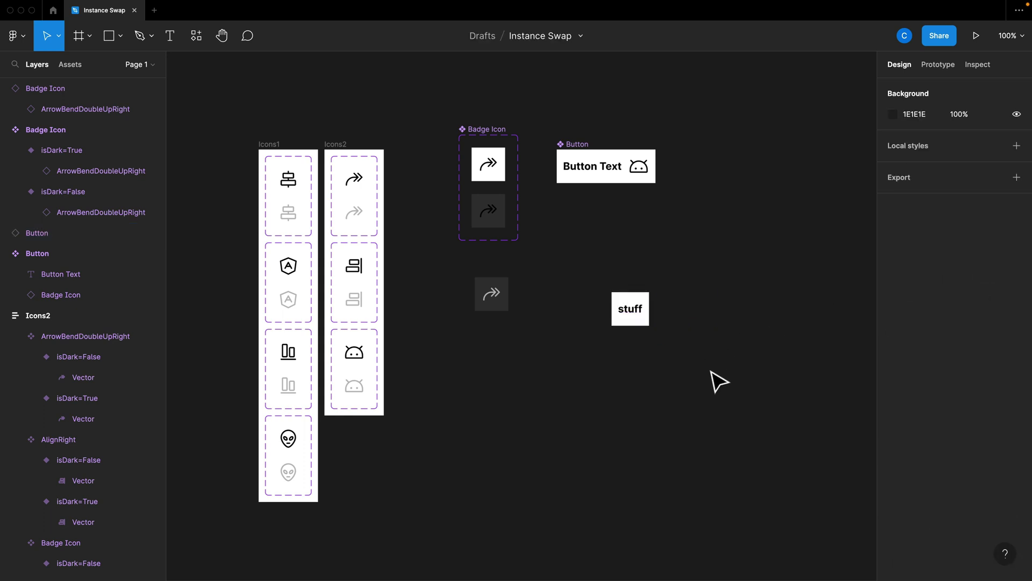
pyautogui.click(630, 308)
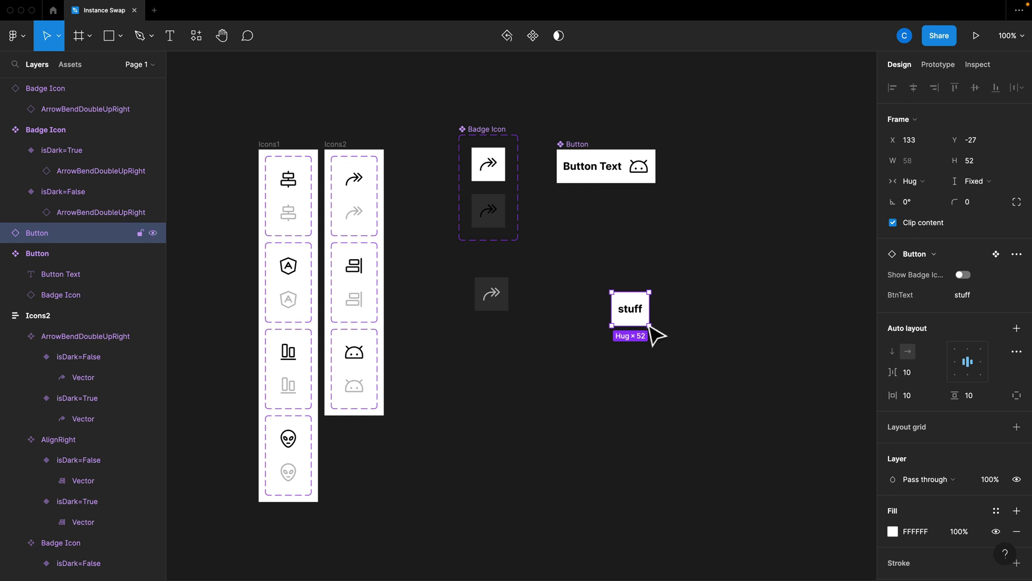
pyautogui.press('Delete')
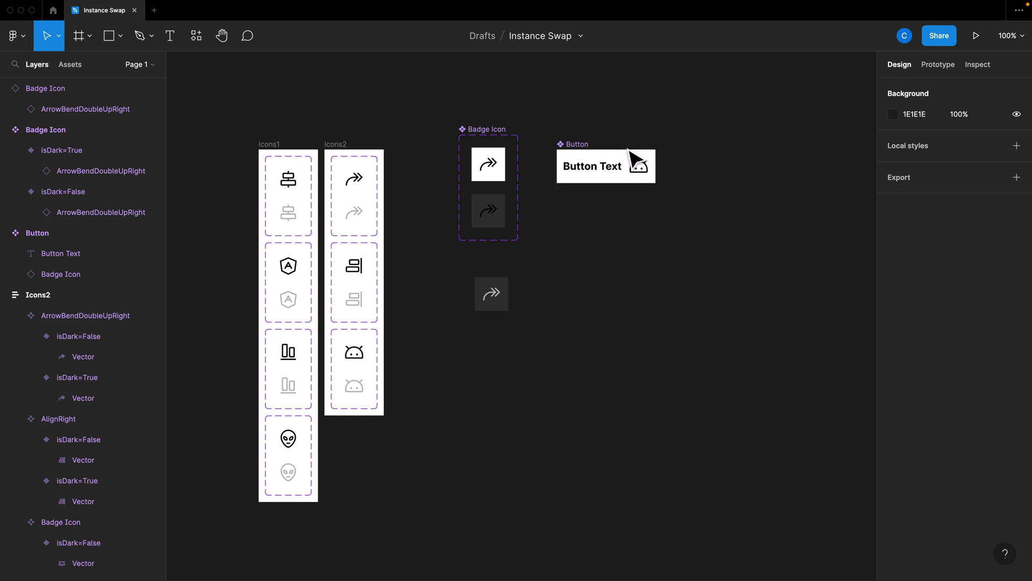
# - Add a second variant to Button and rename Property 1 to isDark
pyautogui.click(639, 182)
pyautogui.moveTo(638, 183); pyautogui.dragTo(631, 225)
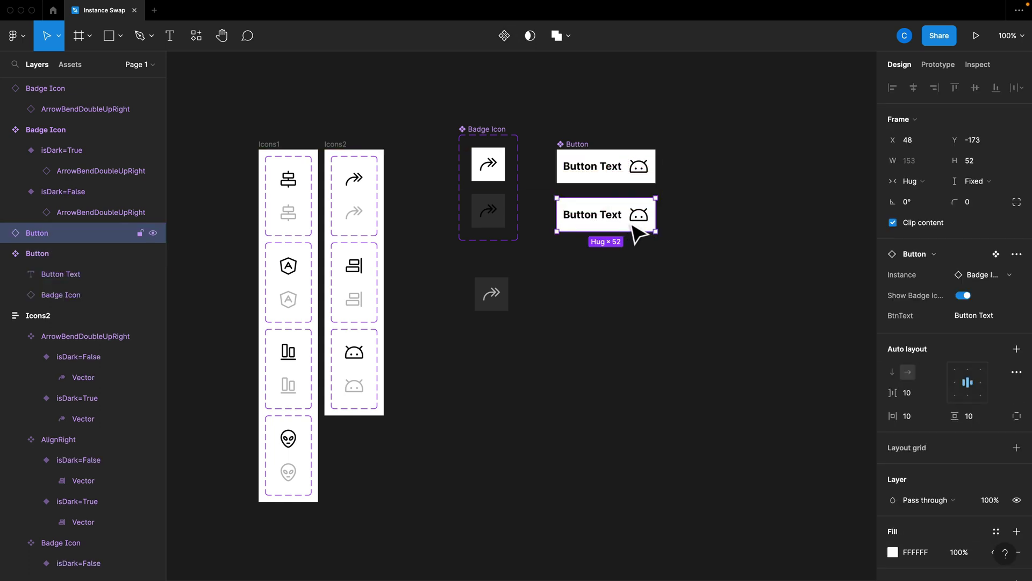
pyautogui.hotkey('ctrl', 'z')
pyautogui.click(504, 36)
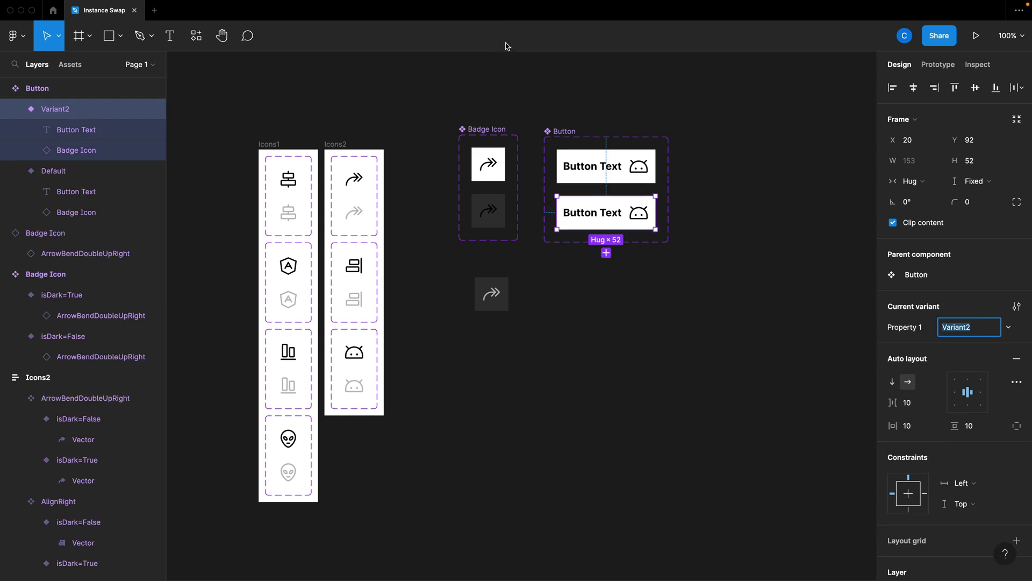
pyautogui.click(563, 134)
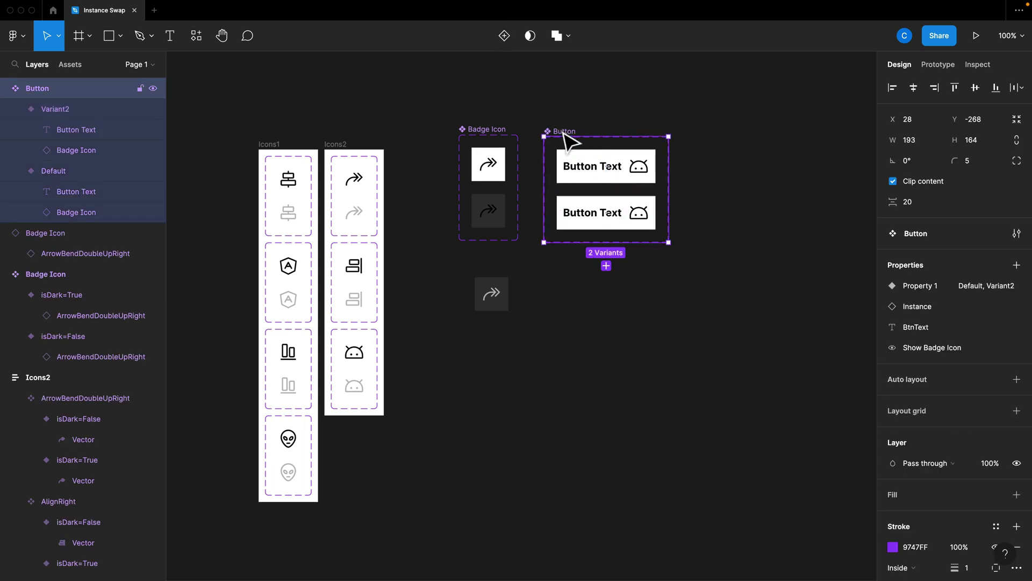
pyautogui.click(623, 230)
pyautogui.click(575, 139)
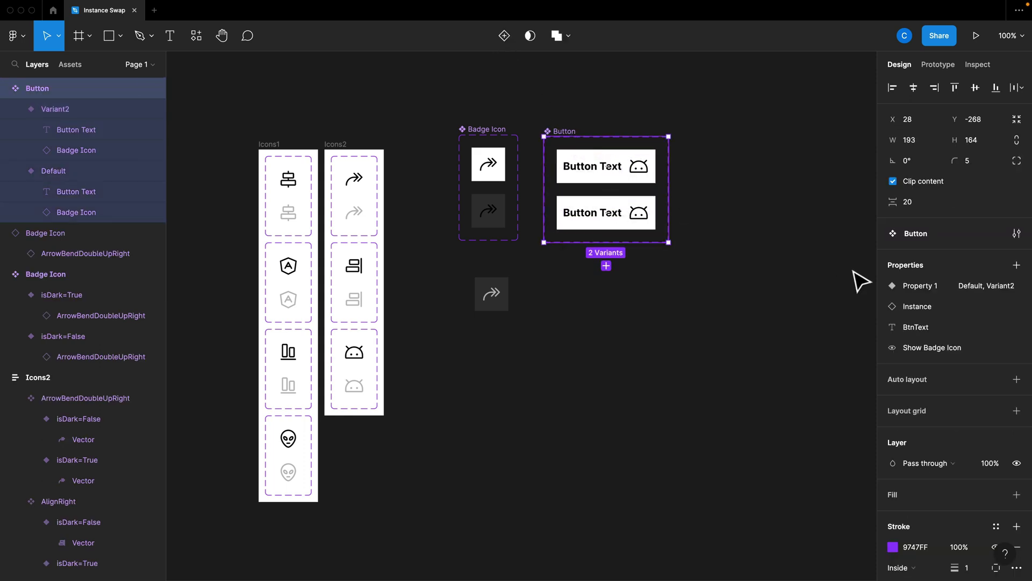
pyautogui.doubleClick(911, 287)
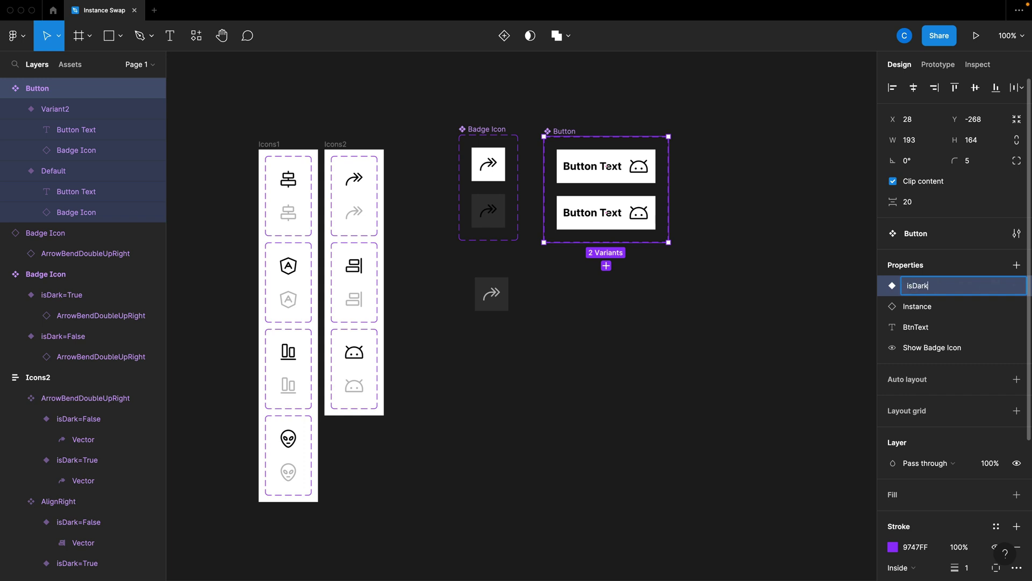
pyautogui.press('Return')
# - Set the Default variant's isDark to False and Variant2's isDark to True
pyautogui.click(637, 180)
pyautogui.click(638, 173)
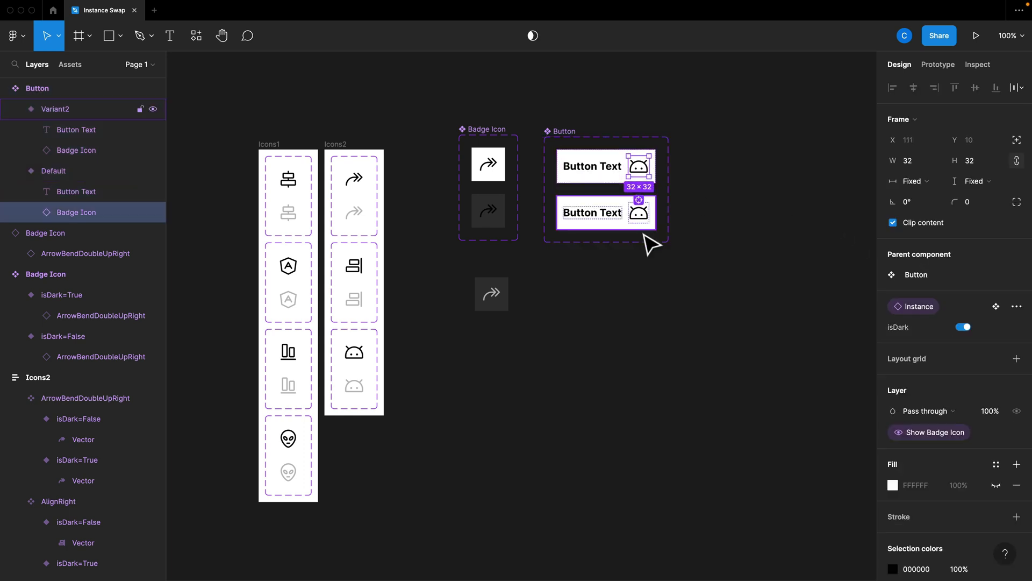
pyautogui.hotkey('shift', 'Return')
pyautogui.click(955, 329)
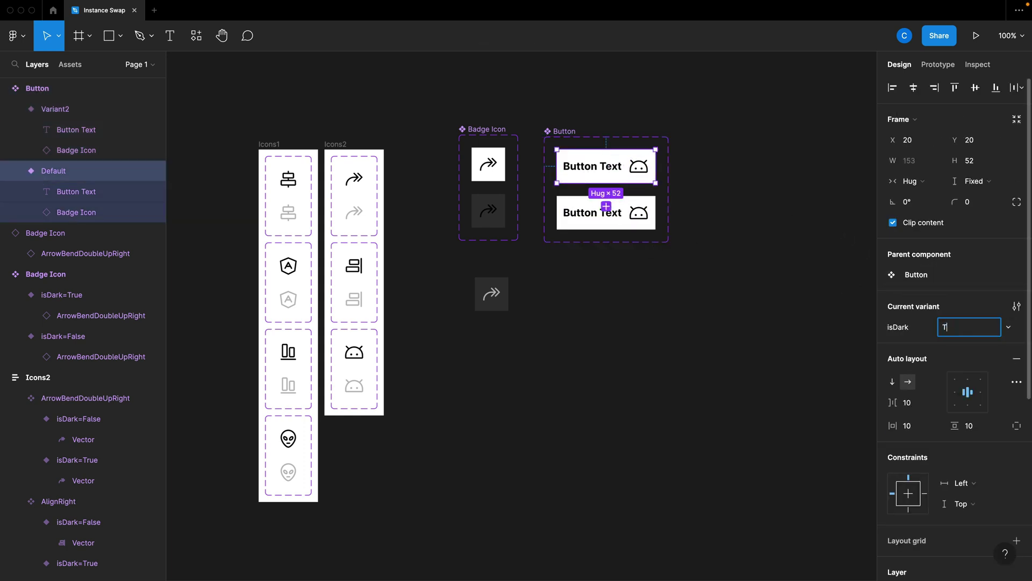
pyautogui.write('False')
pyautogui.press('Return')
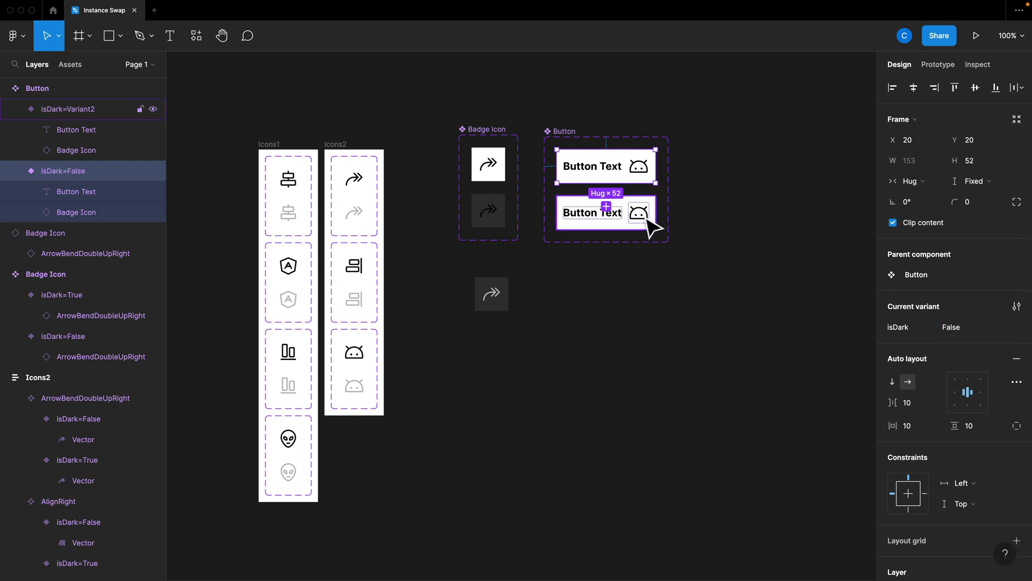
pyautogui.click(652, 217)
pyautogui.click(979, 329)
pyautogui.write('True')
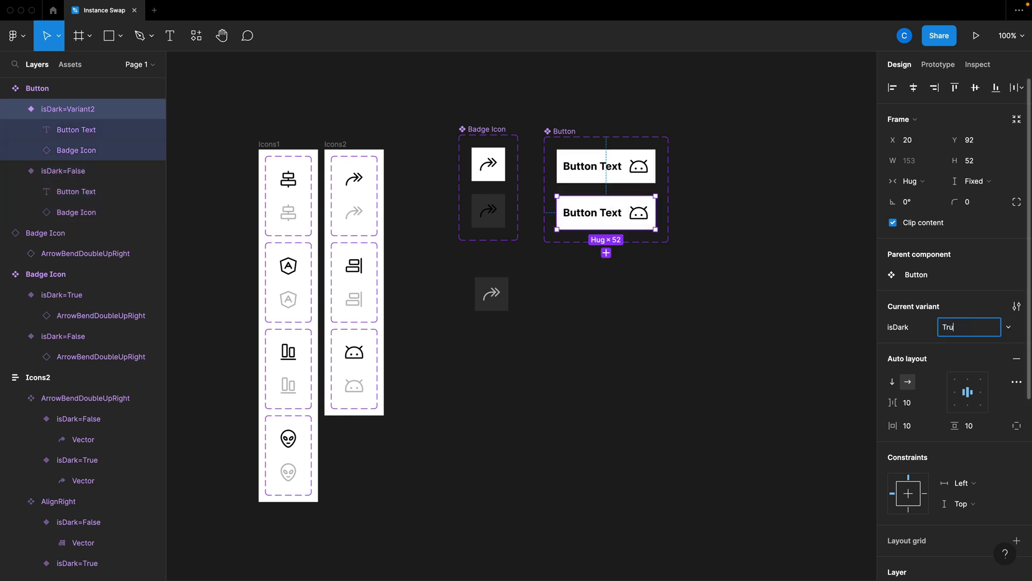
pyautogui.press('Return')
pyautogui.scroll(-4, 892, 511)
# - Give the isDark=True variant's background the Gray 1 colour style
pyautogui.scroll(-3, 916, 515)
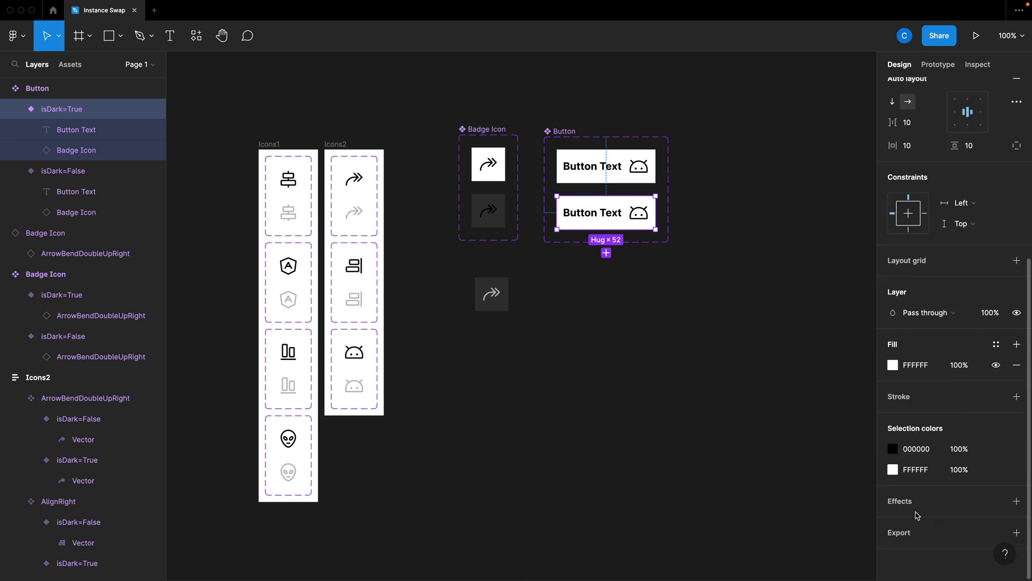
pyautogui.click(996, 469)
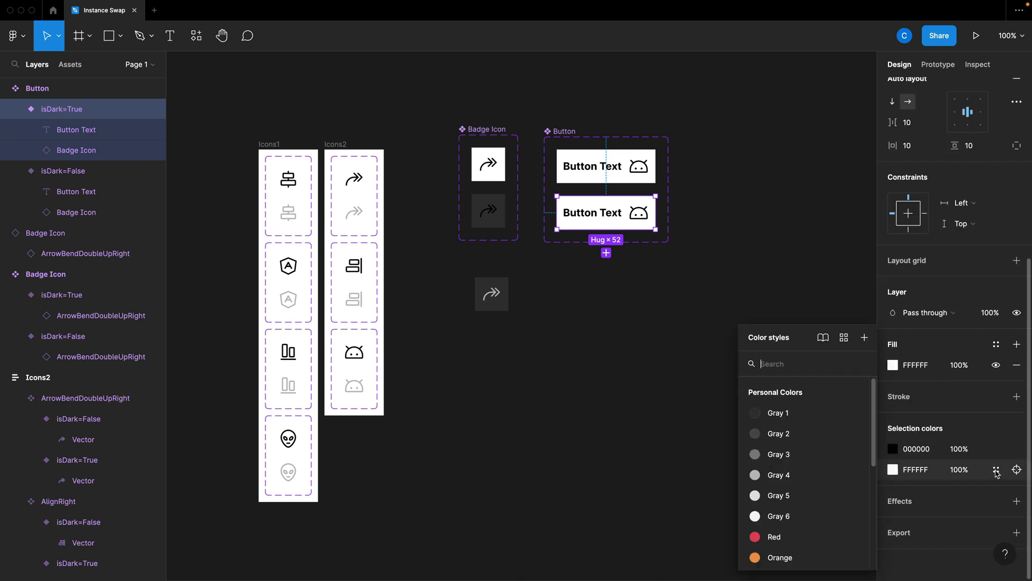
pyautogui.click(798, 414)
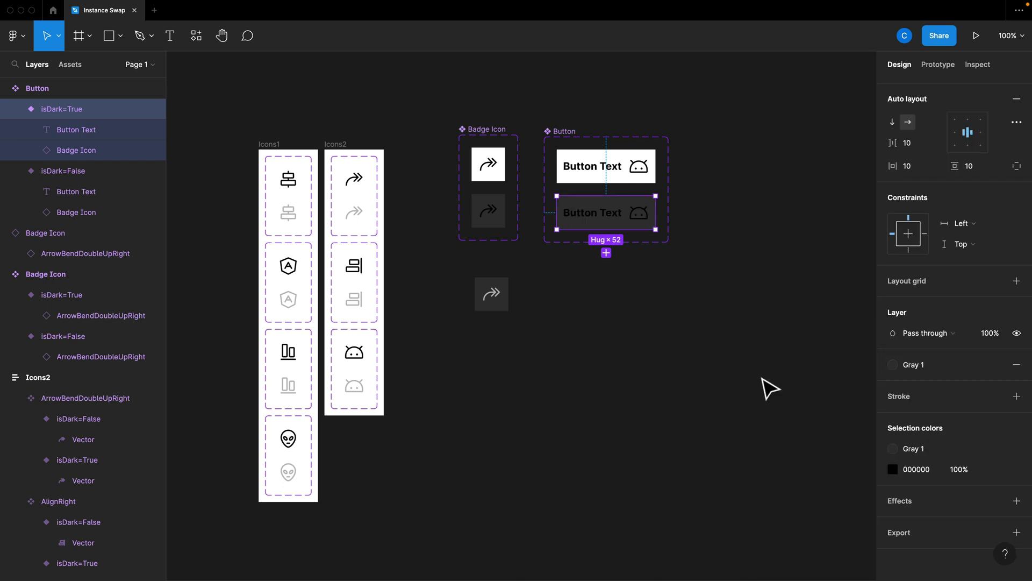
# - Colour the dark variant's text and badge icon with Gray 4
pyautogui.press('Return')
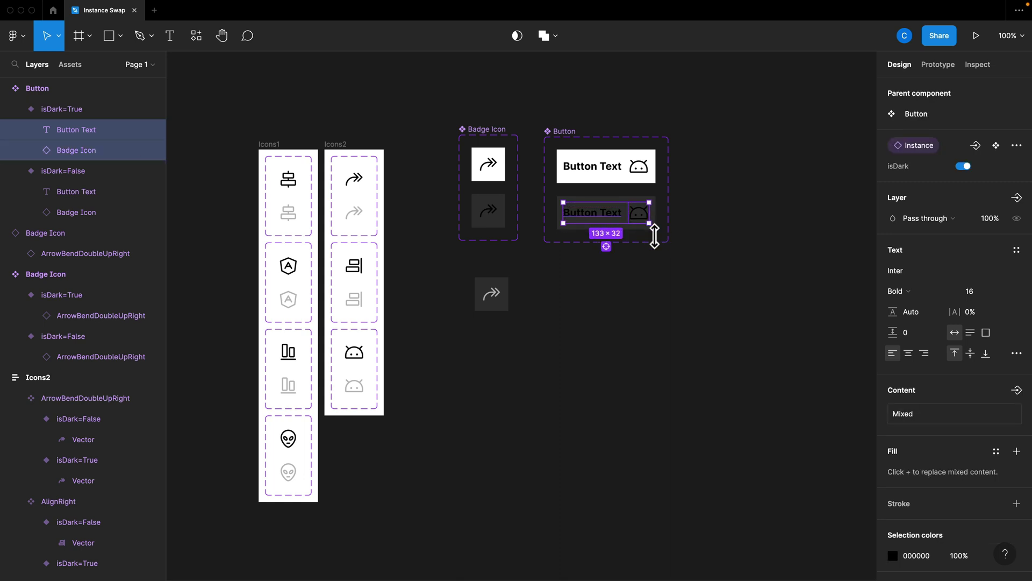
pyautogui.scroll(-2, 905, 492)
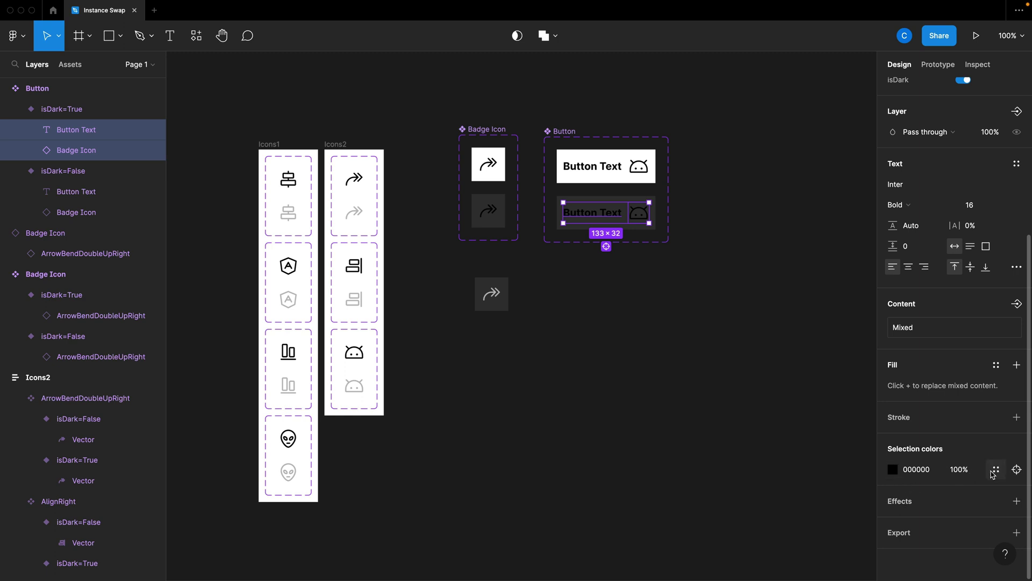
pyautogui.click(996, 470)
pyautogui.click(805, 480)
pyautogui.click(774, 357)
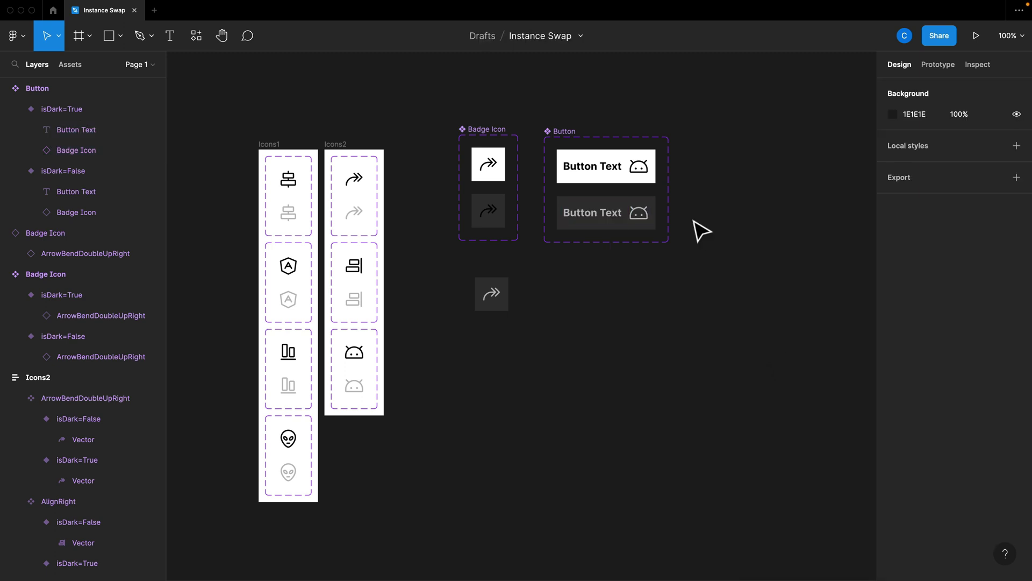
pyautogui.doubleClick(645, 223)
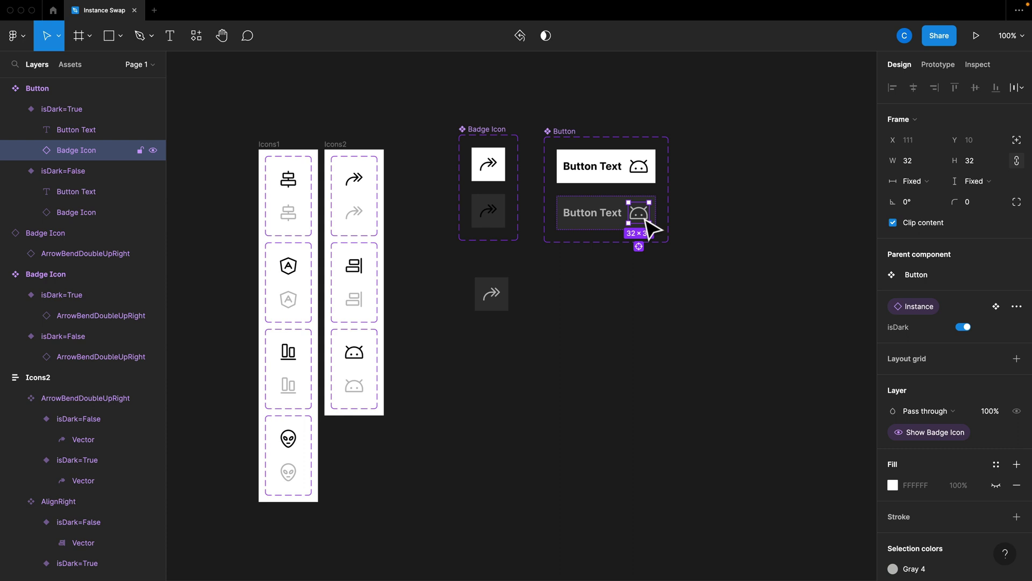
pyautogui.press('Escape')
pyautogui.press('Escape')
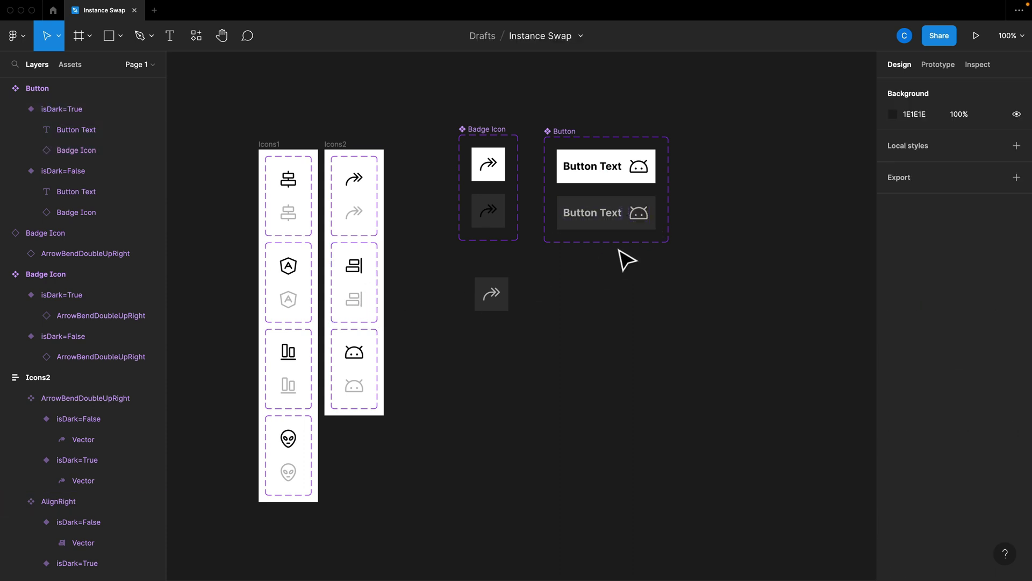
# - Place a dark Button instance to the right of the component set
pyautogui.click(646, 226)
pyautogui.doubleClick(647, 226)
pyautogui.hotkey('ctrl', 'a')
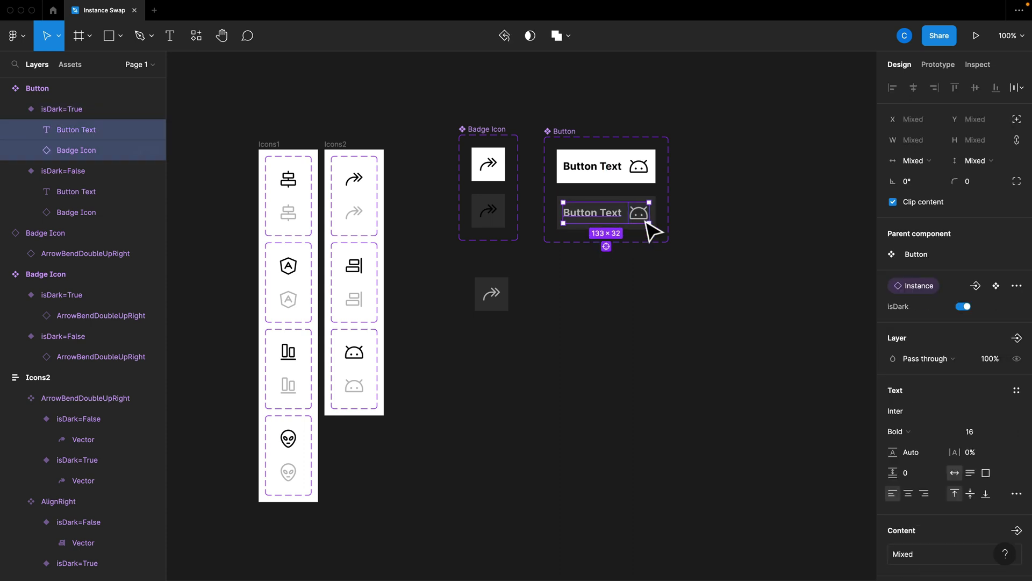
pyautogui.click(708, 235)
pyautogui.click(610, 224)
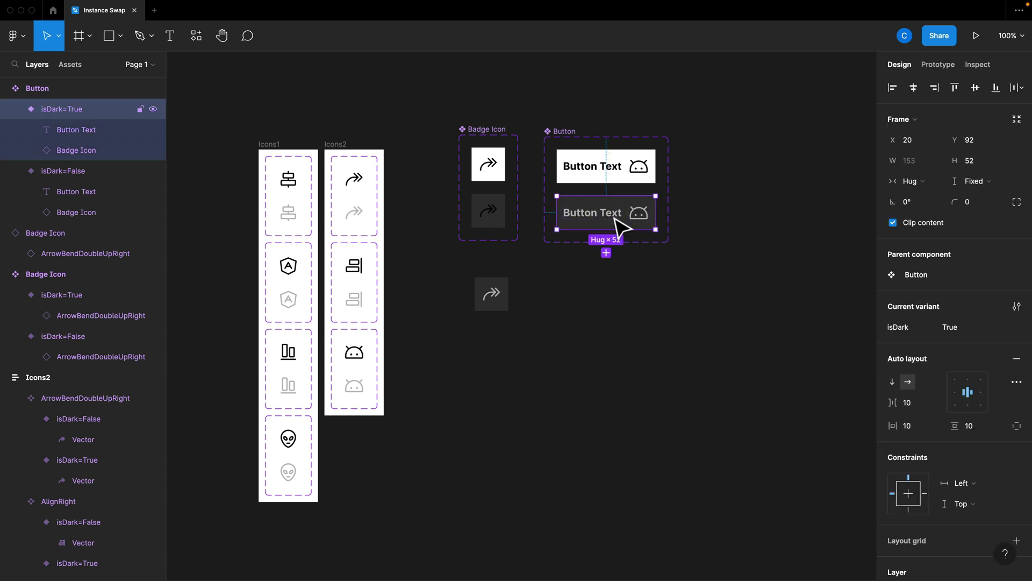
pyautogui.moveTo(611, 224); pyautogui.dragTo(752, 341)
# - Swap the instance's badge through double arrow, alignment and Alien icons, ending on Android
pyautogui.doubleClick(781, 333)
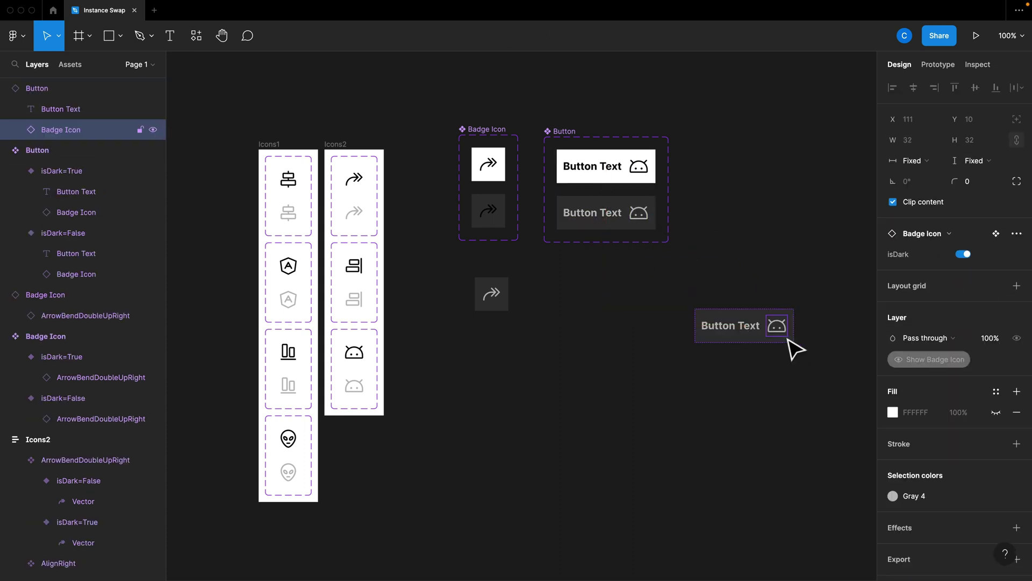
pyautogui.click(807, 361)
pyautogui.click(759, 338)
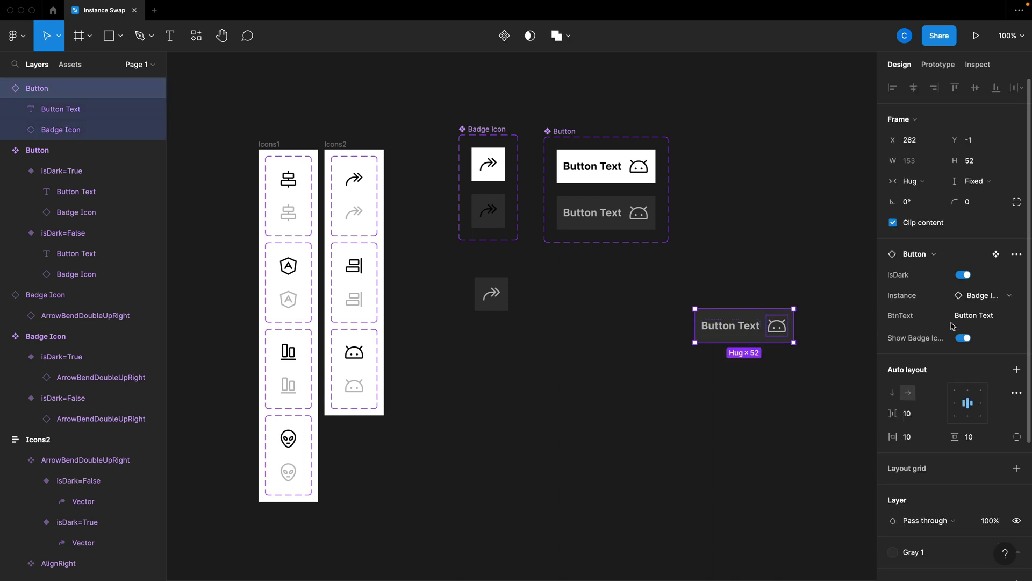
pyautogui.click(984, 301)
pyautogui.click(939, 382)
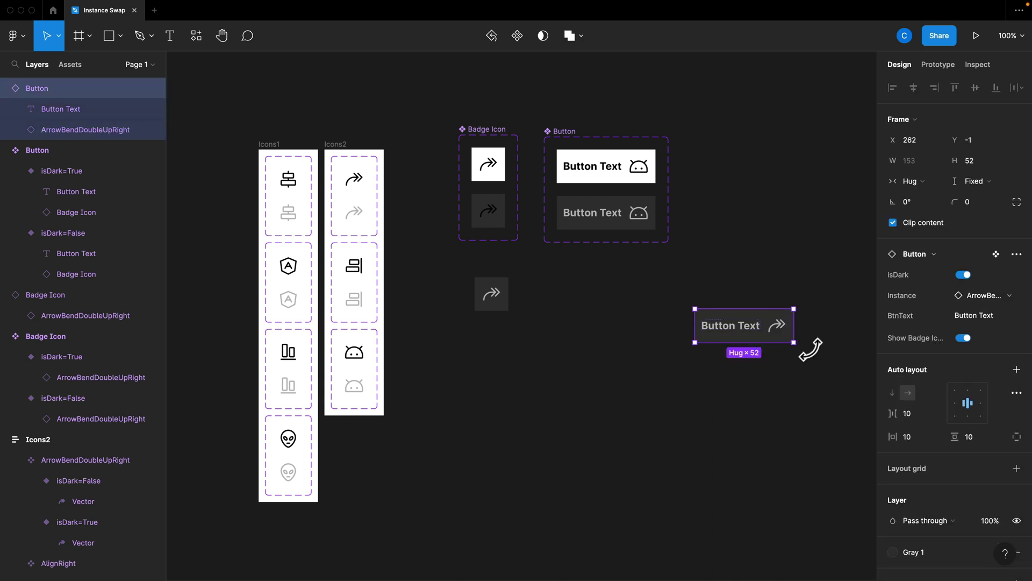
pyautogui.click(978, 305)
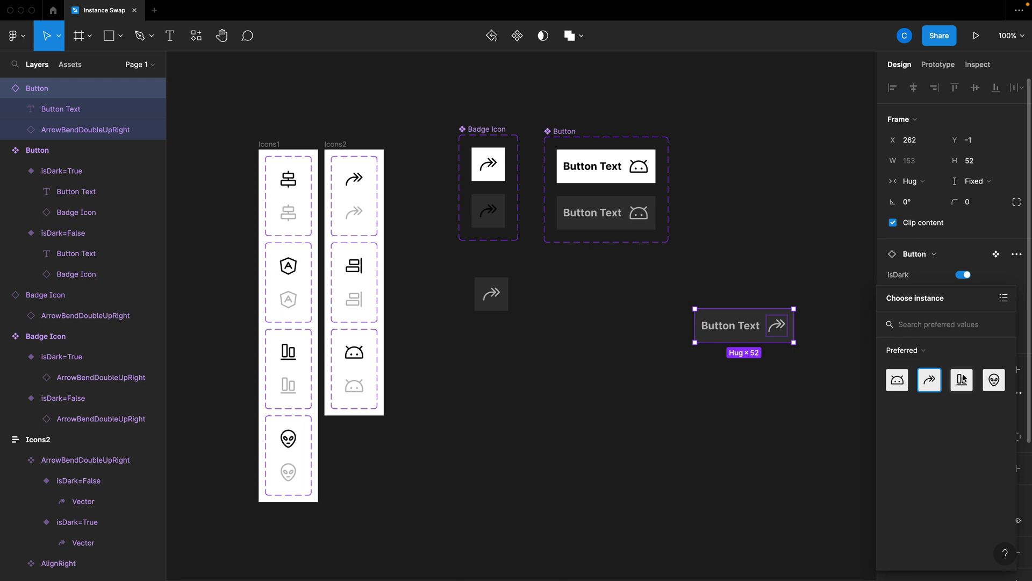
pyautogui.click(962, 380)
pyautogui.click(979, 293)
pyautogui.click(994, 380)
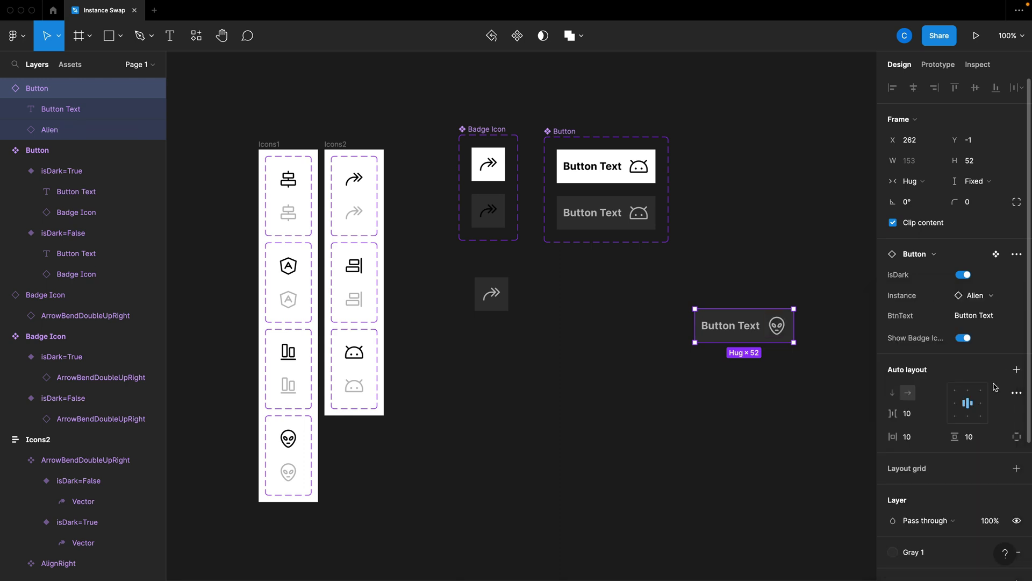
pyautogui.click(987, 297)
pyautogui.click(909, 381)
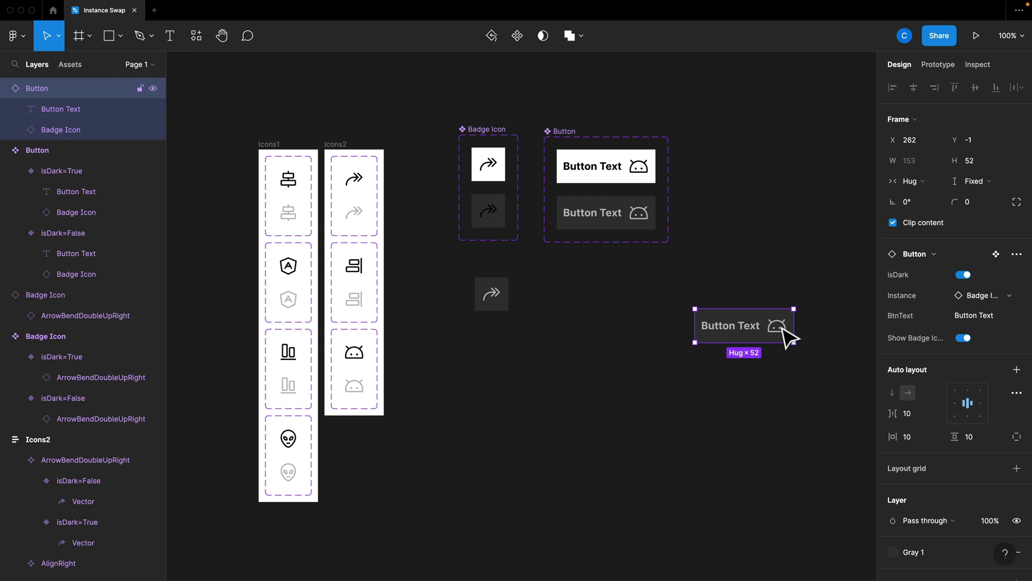
pyautogui.doubleClick(360, 278)
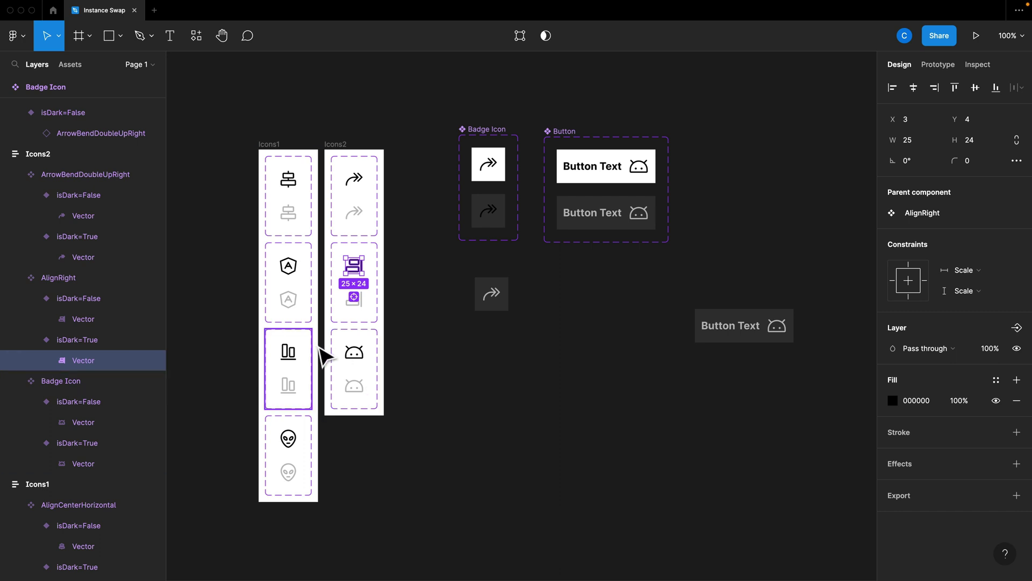
pyautogui.click(807, 359)
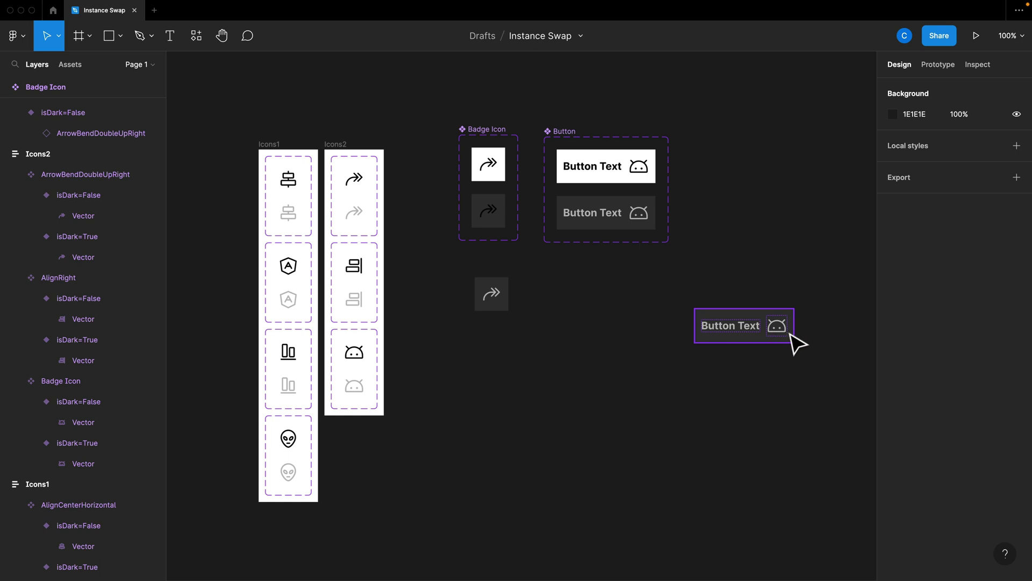
# - Check the dark variant's text and badge colours, then undo a stray pasted copy
pyautogui.click(759, 326)
pyautogui.click(666, 257)
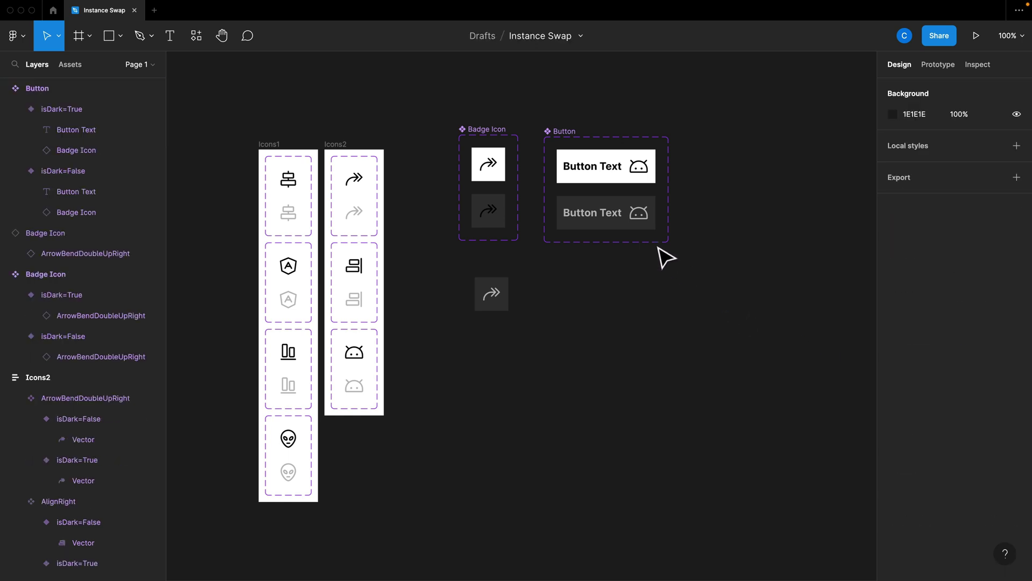
pyautogui.click(621, 222)
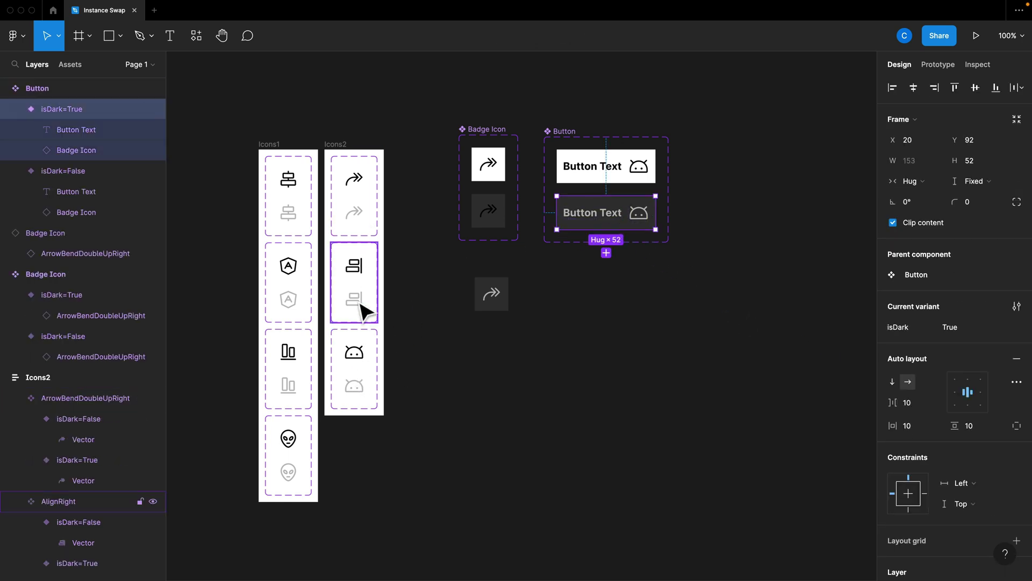
pyautogui.click(600, 216)
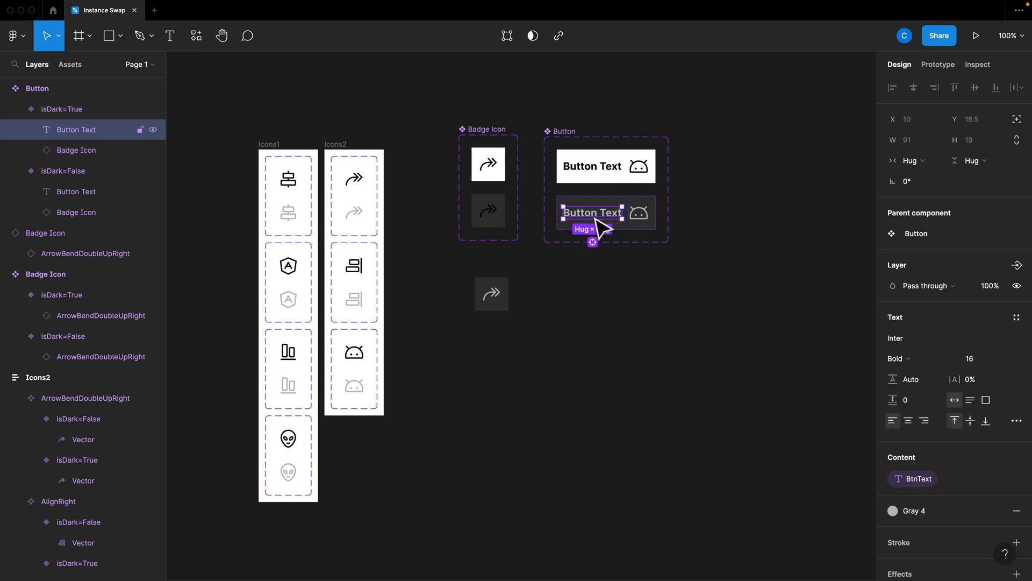
pyautogui.click(634, 217)
pyautogui.scroll(-3, 914, 408)
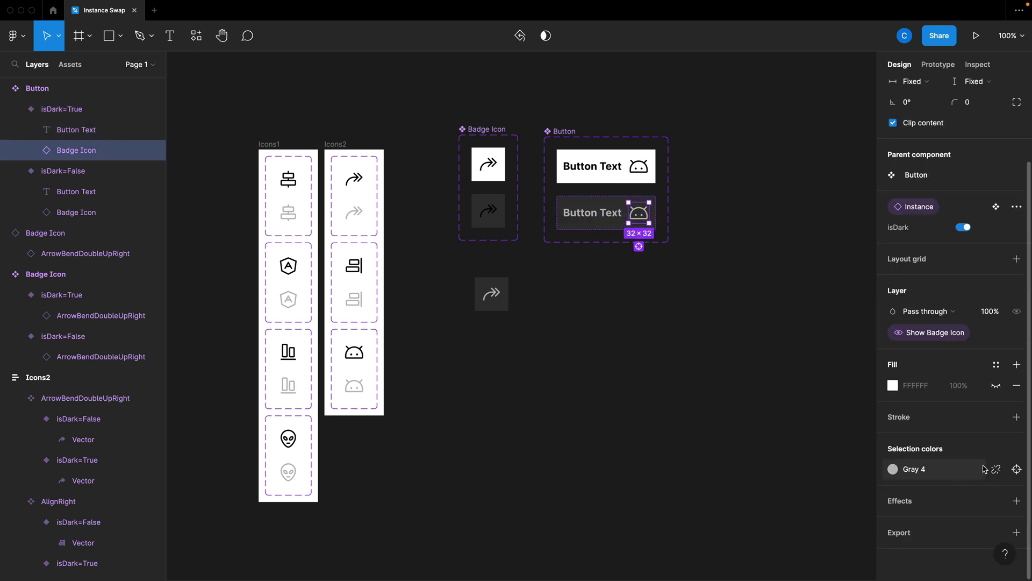
pyautogui.click(959, 475)
pyautogui.press('Escape')
pyautogui.hotkey('shift', 'Tab')
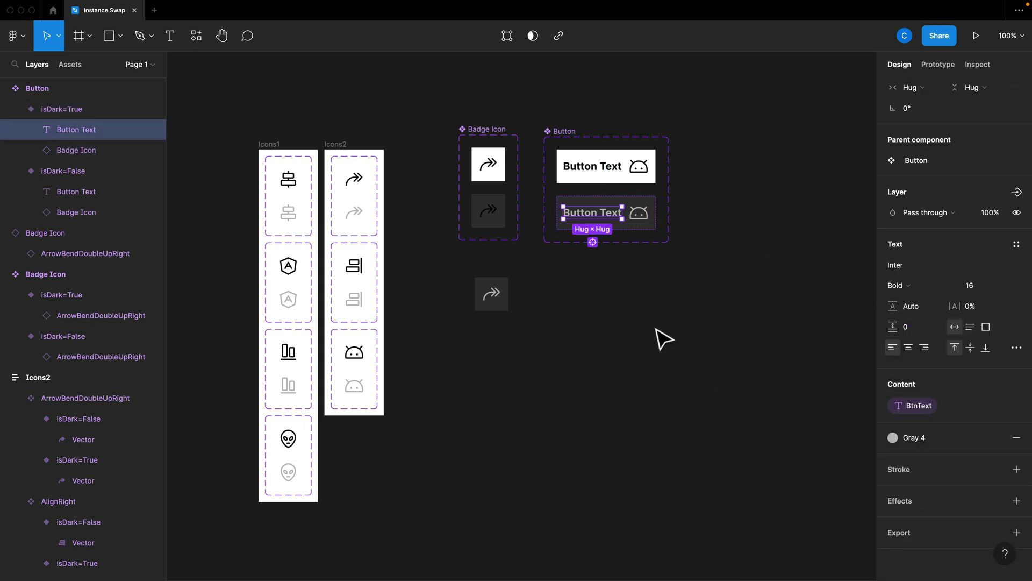
pyautogui.press('Escape')
pyautogui.hotkey('ctrl', 'c')
pyautogui.hotkey('ctrl', 'v')
pyautogui.hotkey('ctrl', 'z')
pyautogui.hotkey('ctrl', 'z')
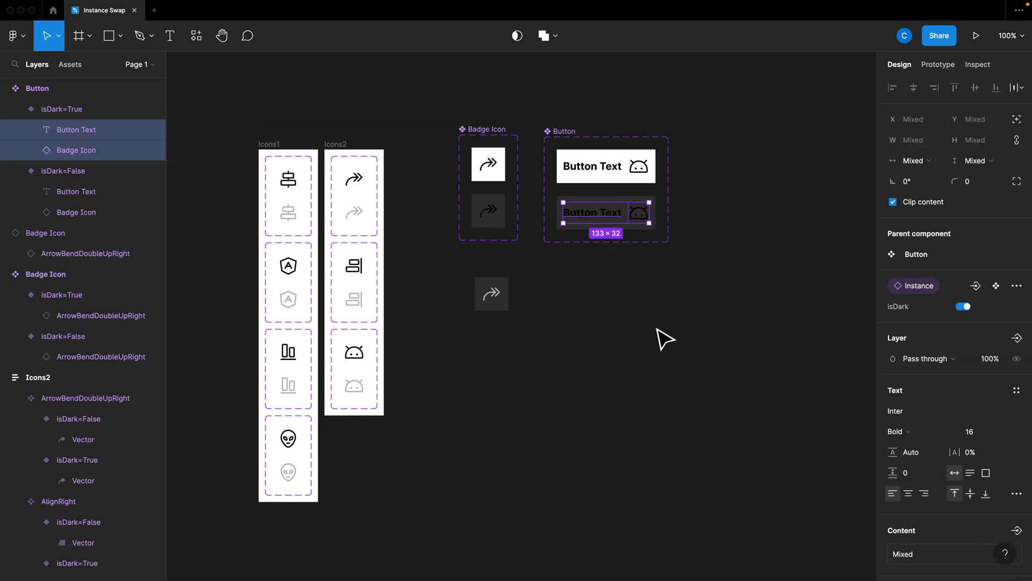
# - Apply the Gray 4 colour style to the dark variant's Button Text
pyautogui.keyDown('ctrl'); pyautogui.click(597, 215); pyautogui.keyUp('ctrl')
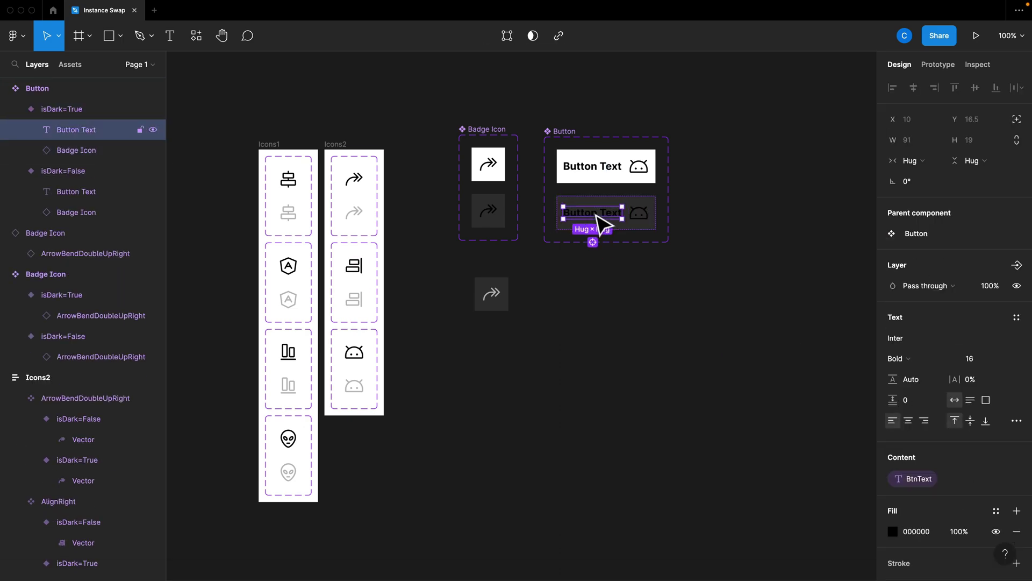
pyautogui.click(996, 511)
pyautogui.click(812, 433)
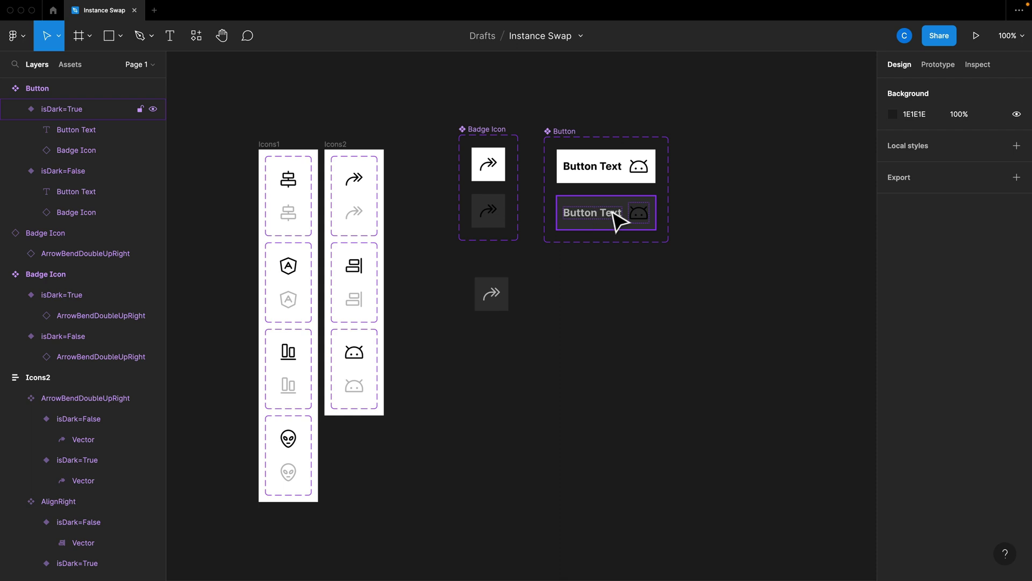
# - Paste a new dark Button instance to the right and inspect its badge icon
pyautogui.click(632, 229)
pyautogui.hotkey('ctrl', 'v')
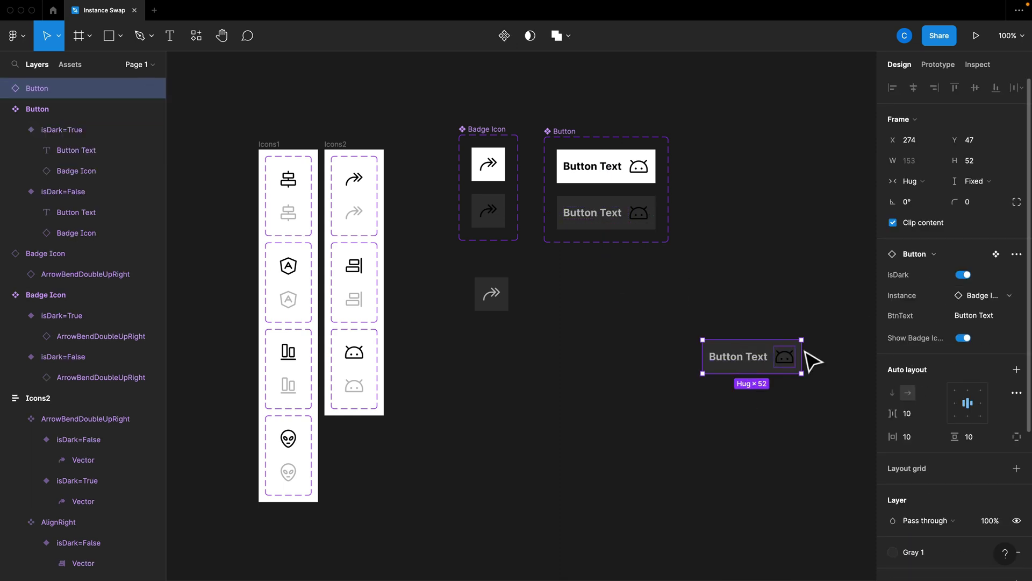
pyautogui.doubleClick(793, 360)
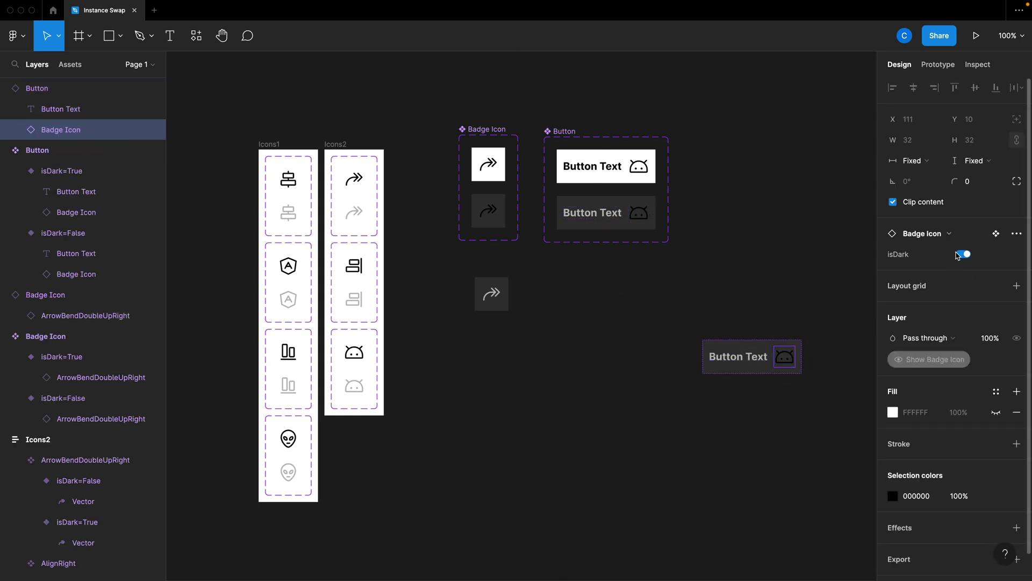
pyautogui.click(793, 293)
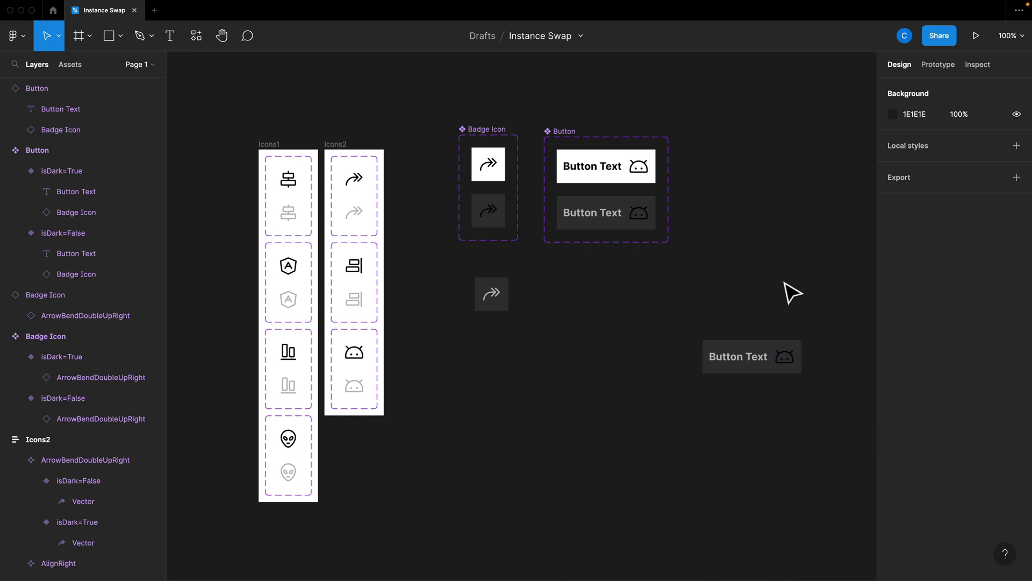